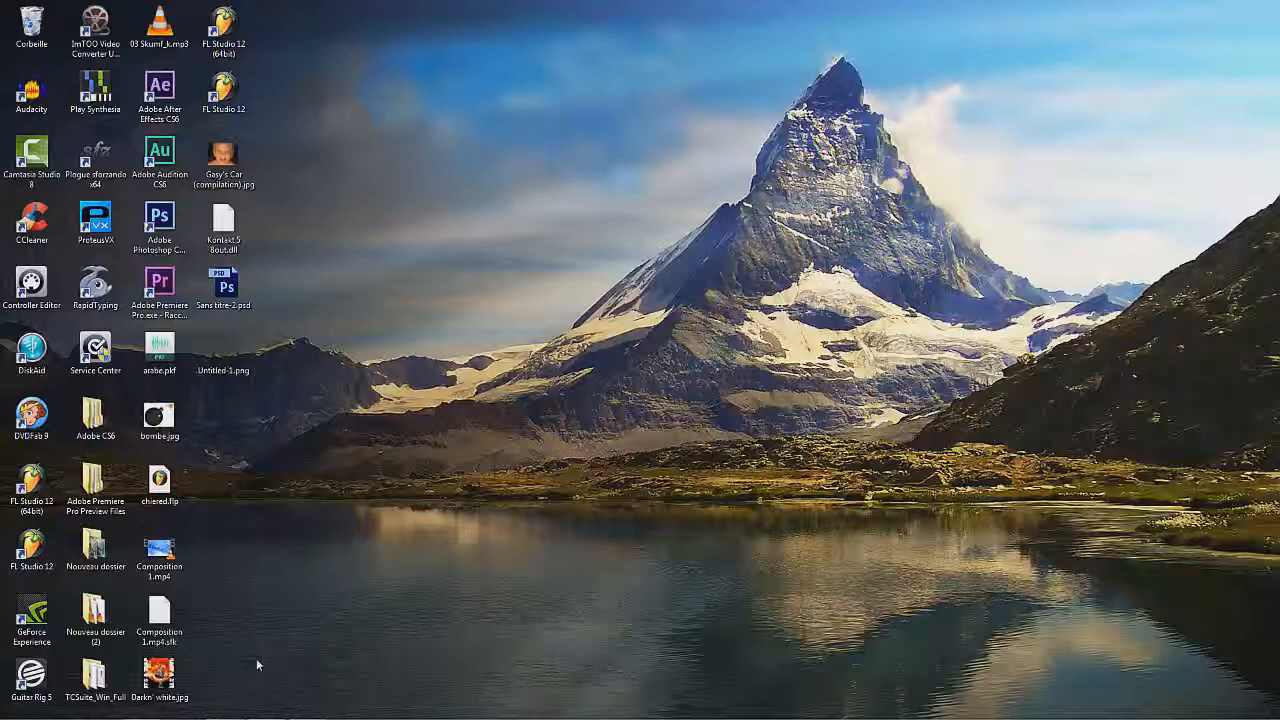
# Step: Bring up the VLC player, seek within The Weeknd's The Hills for reference, and close the player
pyautogui.moveTo(305, 705)
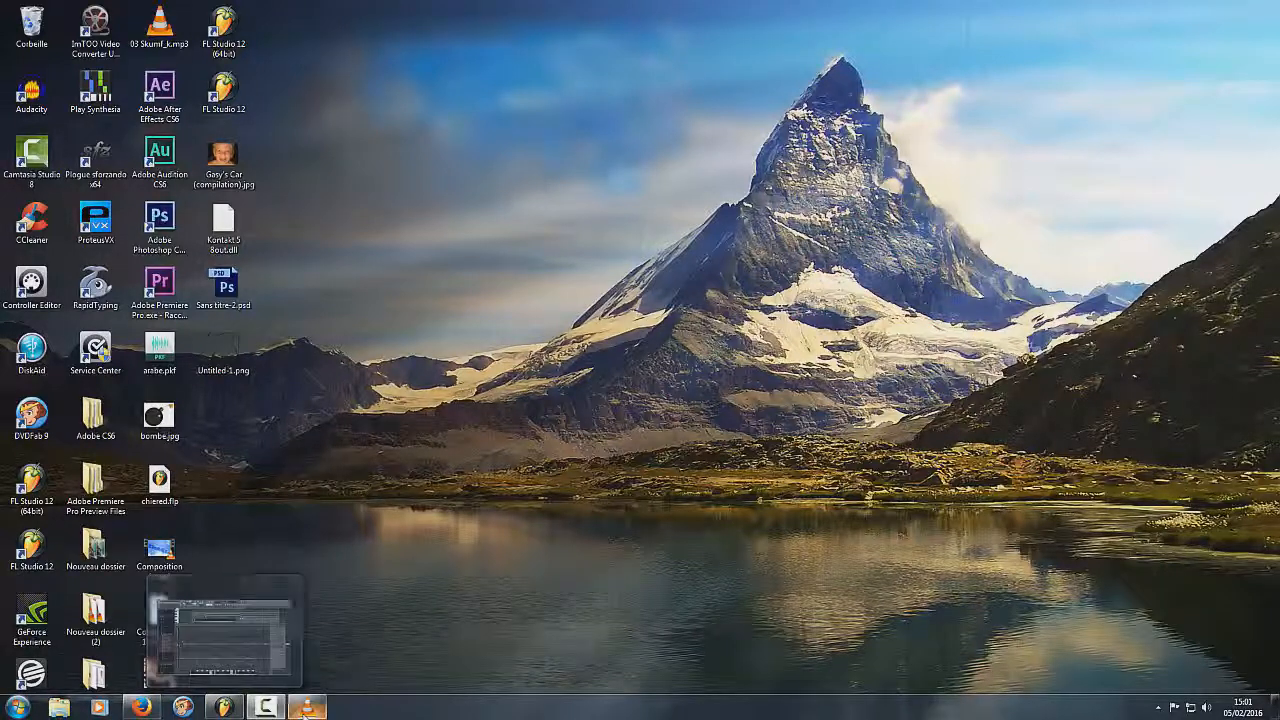
pyautogui.moveTo(295, 636)
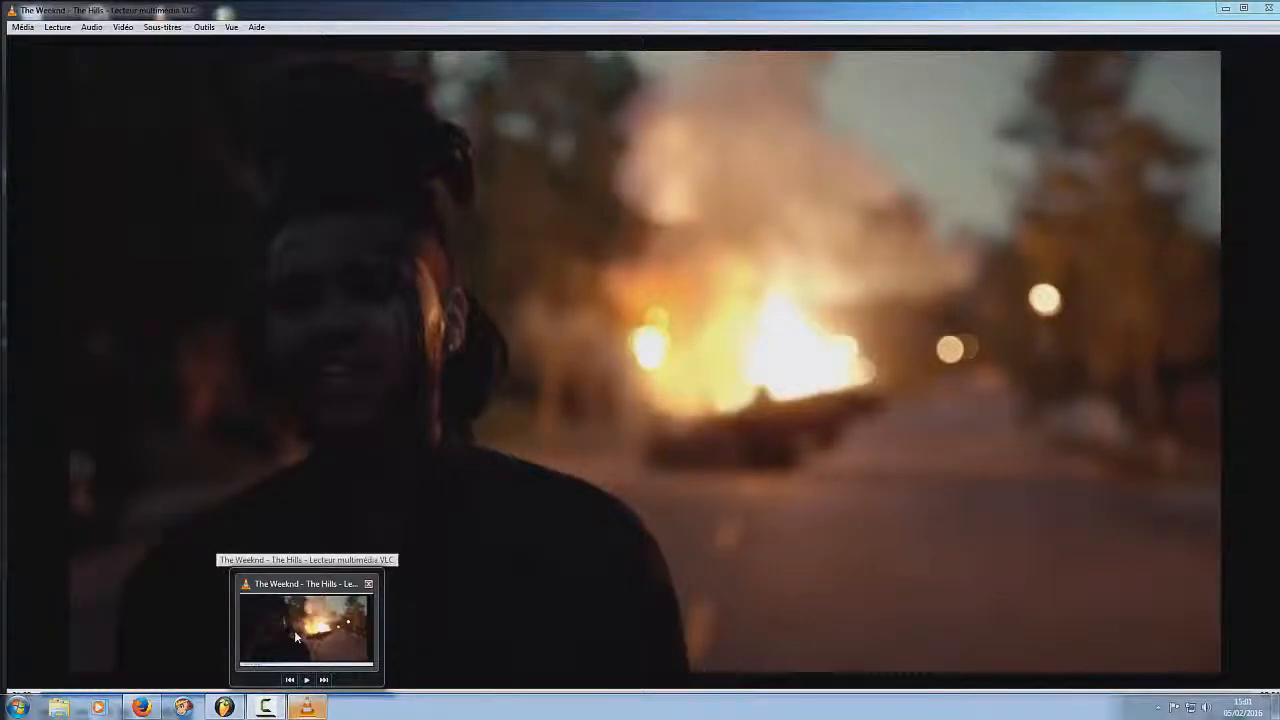
pyautogui.click(294, 630)
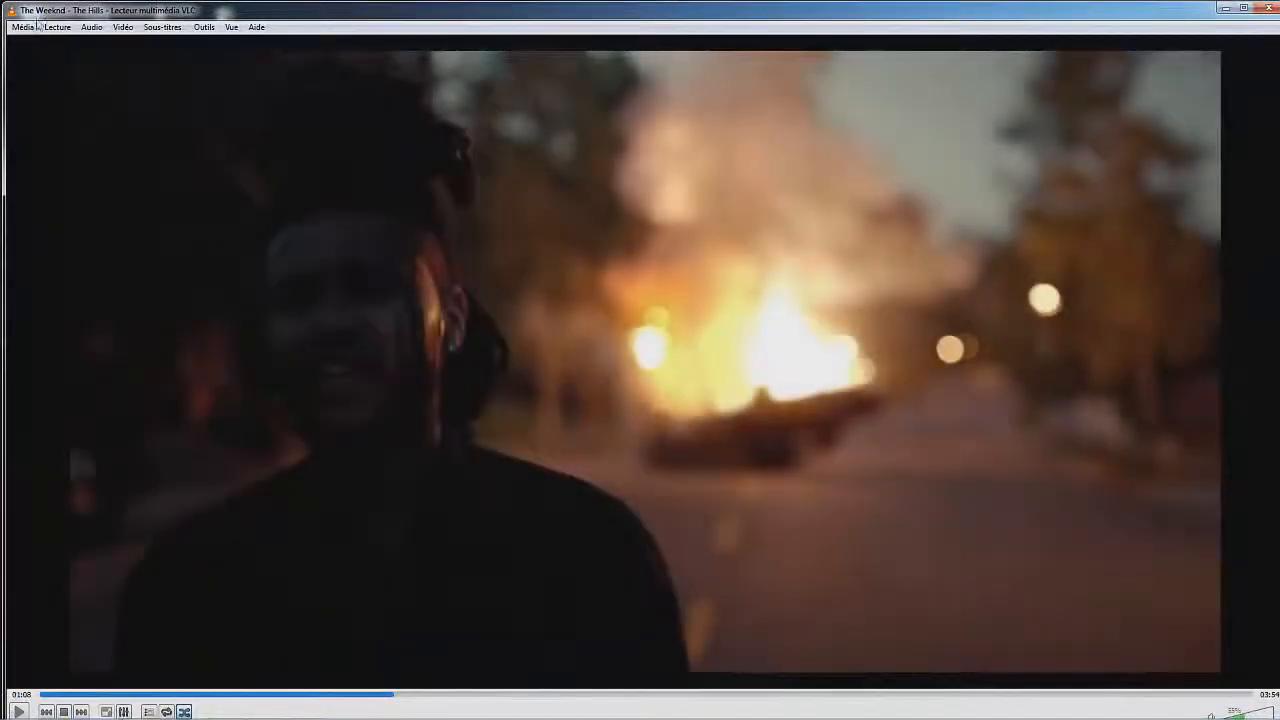
pyautogui.click(120, 694)
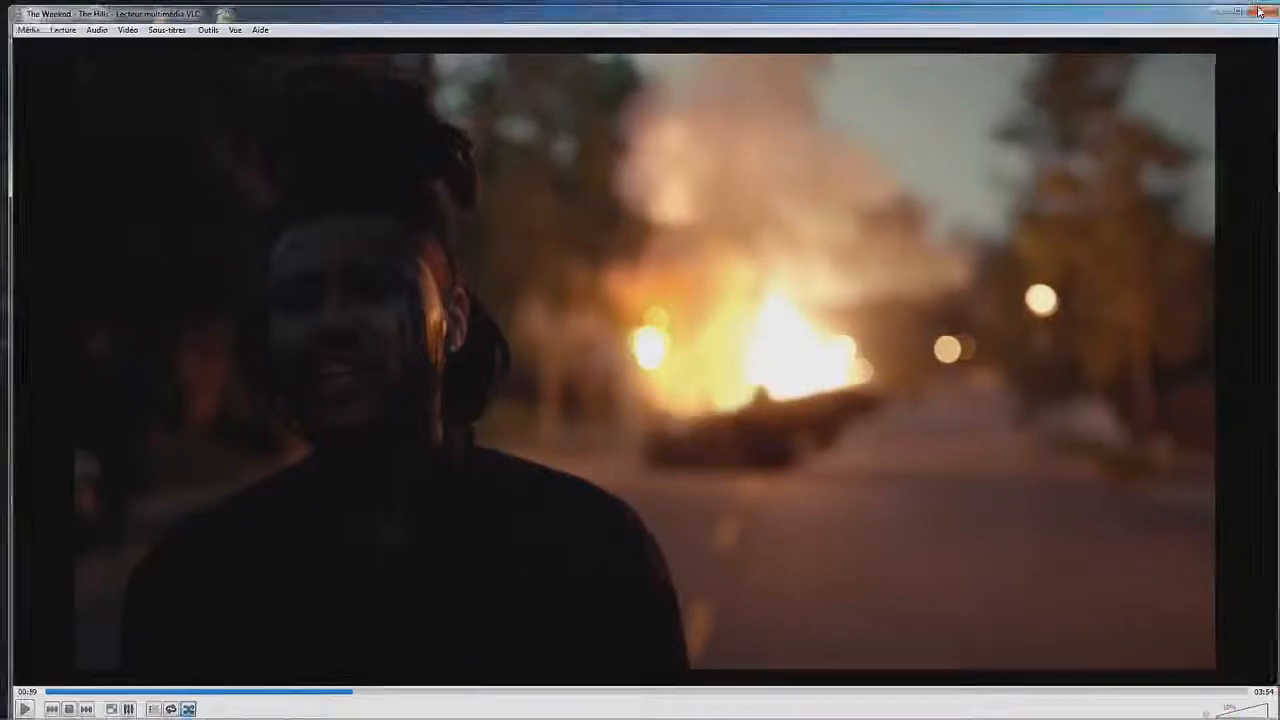
pyautogui.click(1259, 11)
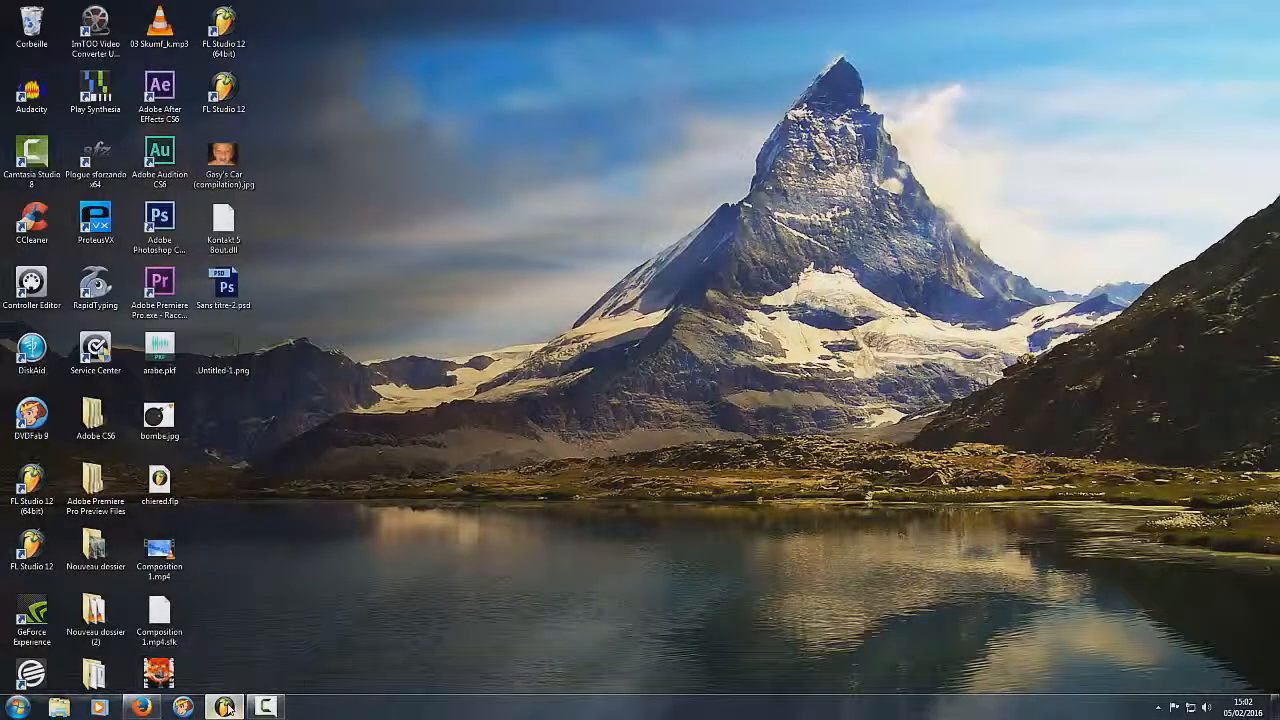
# Step: Switch to FL Studio, close the project info window and bring the channel rack forward
pyautogui.click(226, 708)
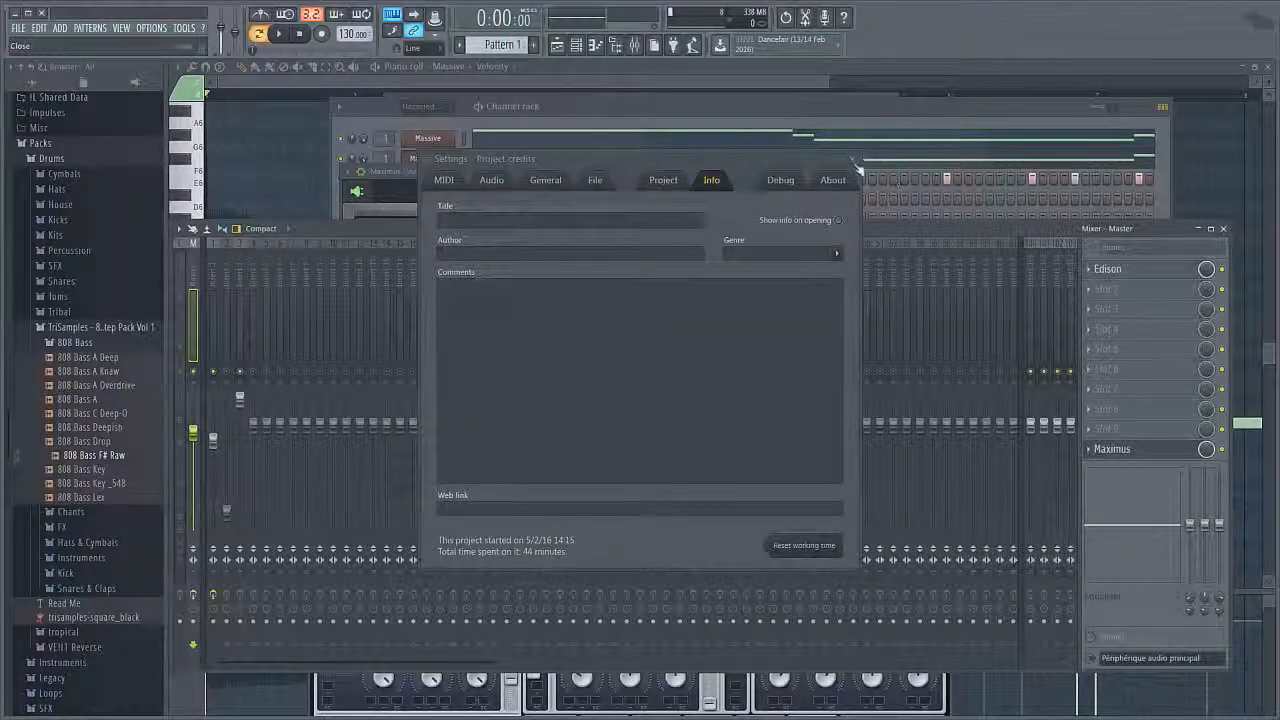
pyautogui.click(857, 167)
pyautogui.click(610, 103)
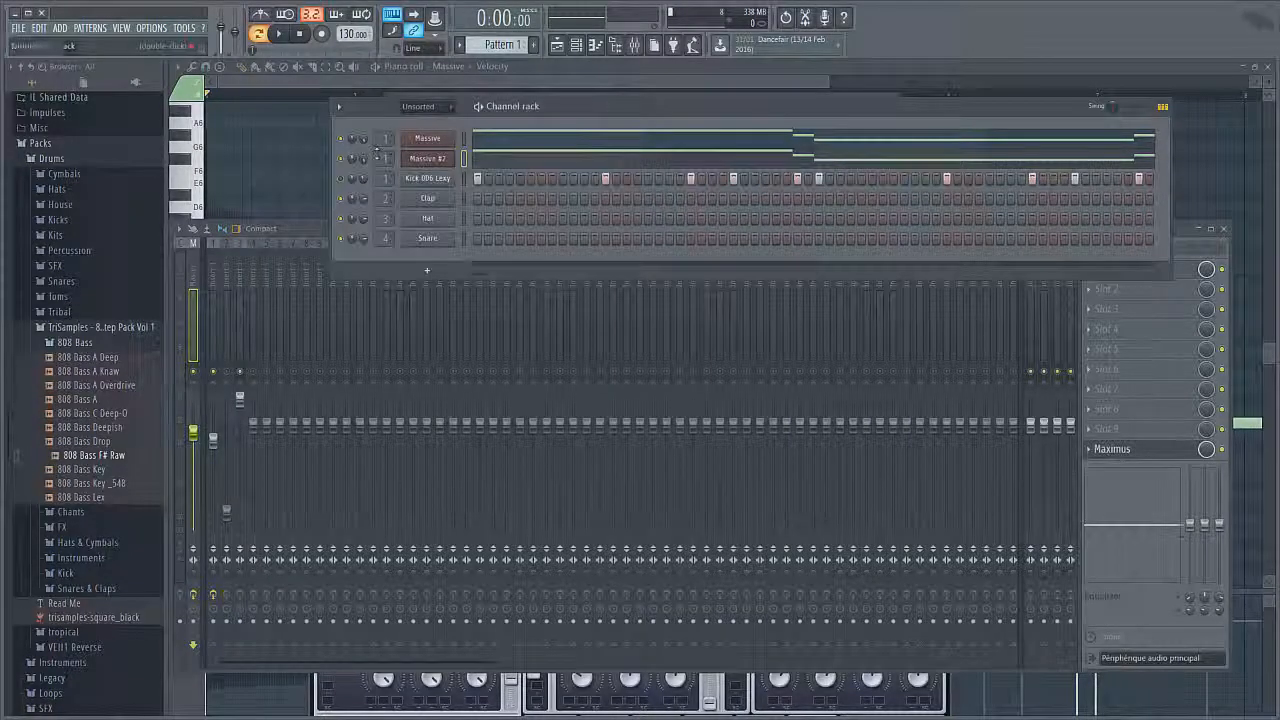
# Step: Preview the existing pattern and bypass the Hardcore effect on mixer Insert 1
pyautogui.click(1176, 240)
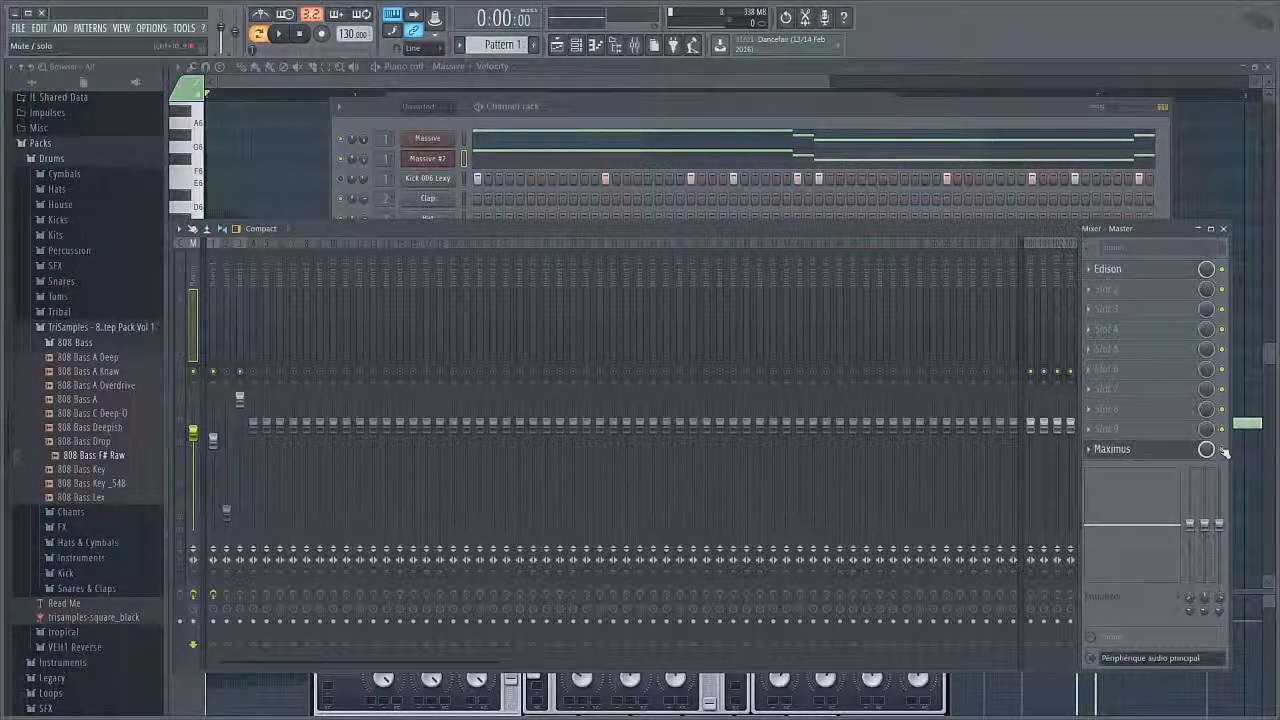
pyautogui.click(232, 350)
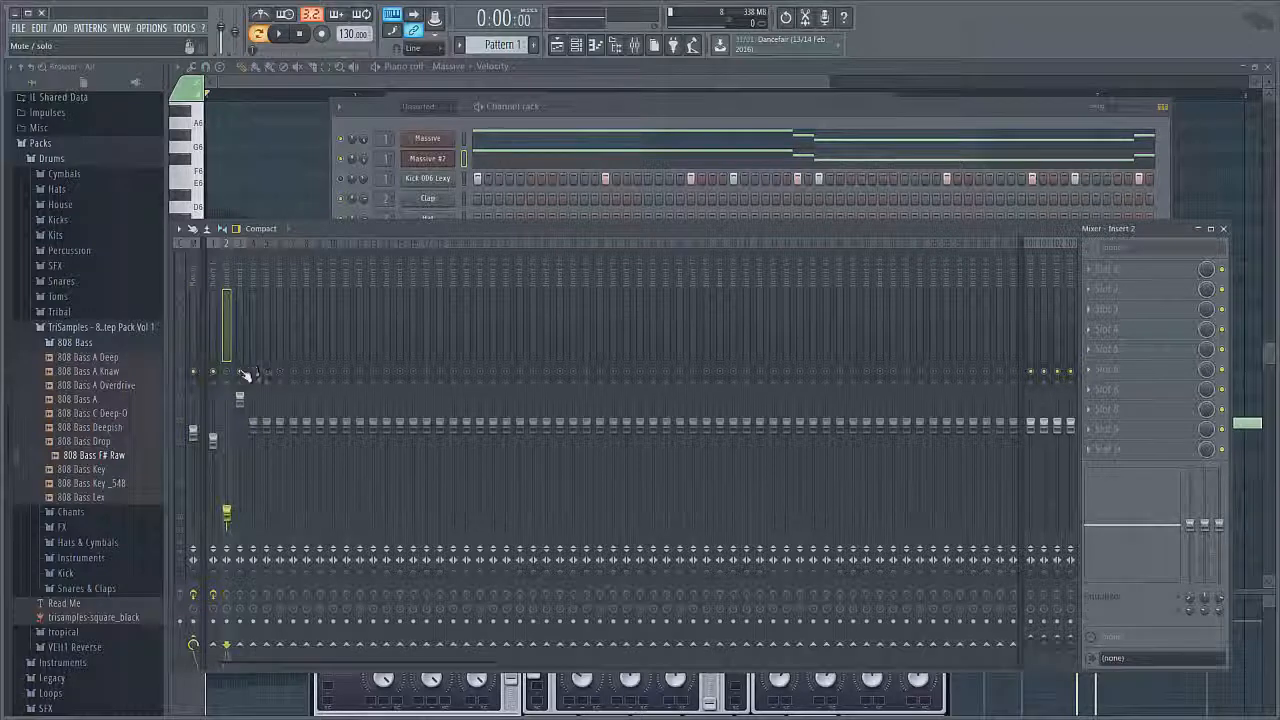
pyautogui.click(216, 335)
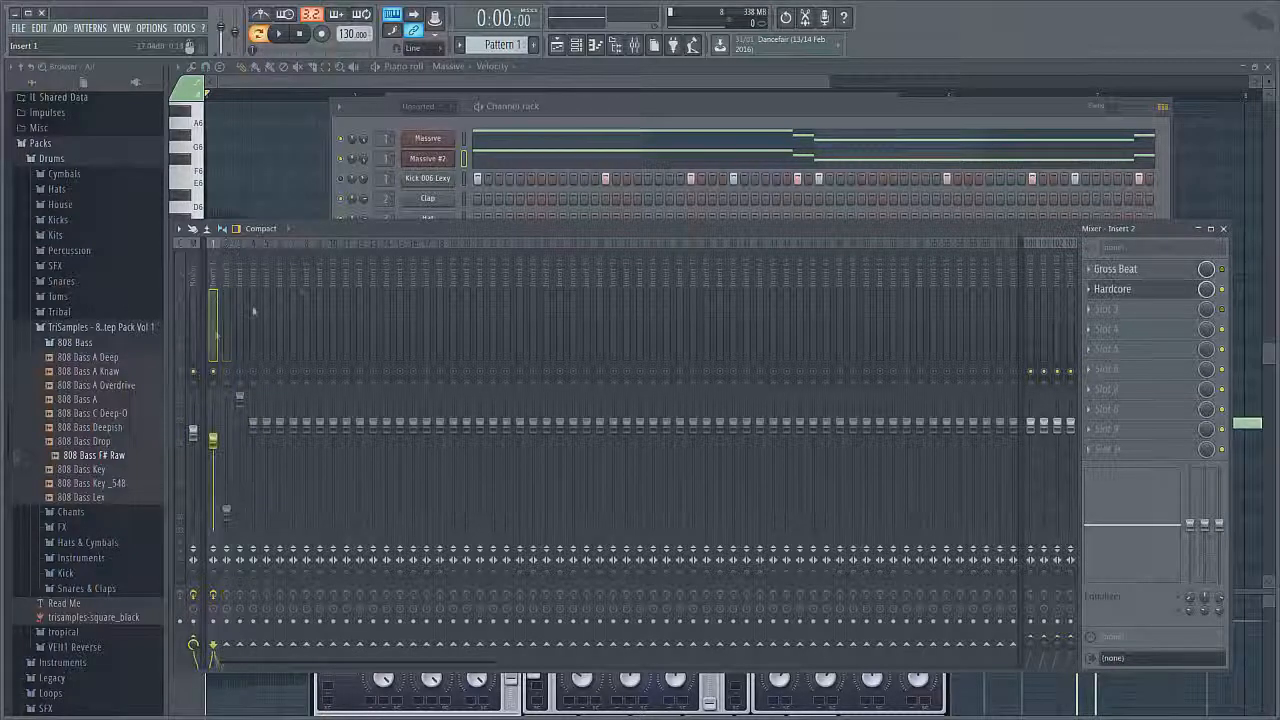
pyautogui.click(540, 123)
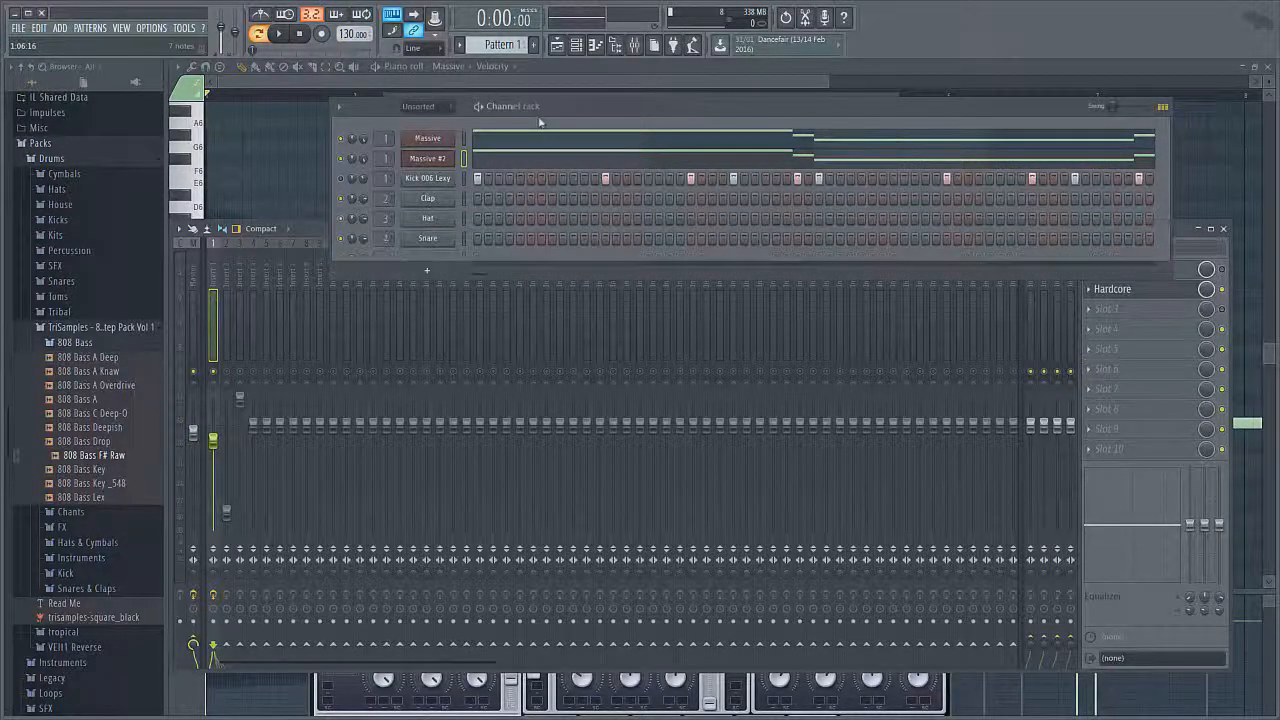
pyautogui.click(342, 160)
pyautogui.press('space')
pyautogui.press('space')
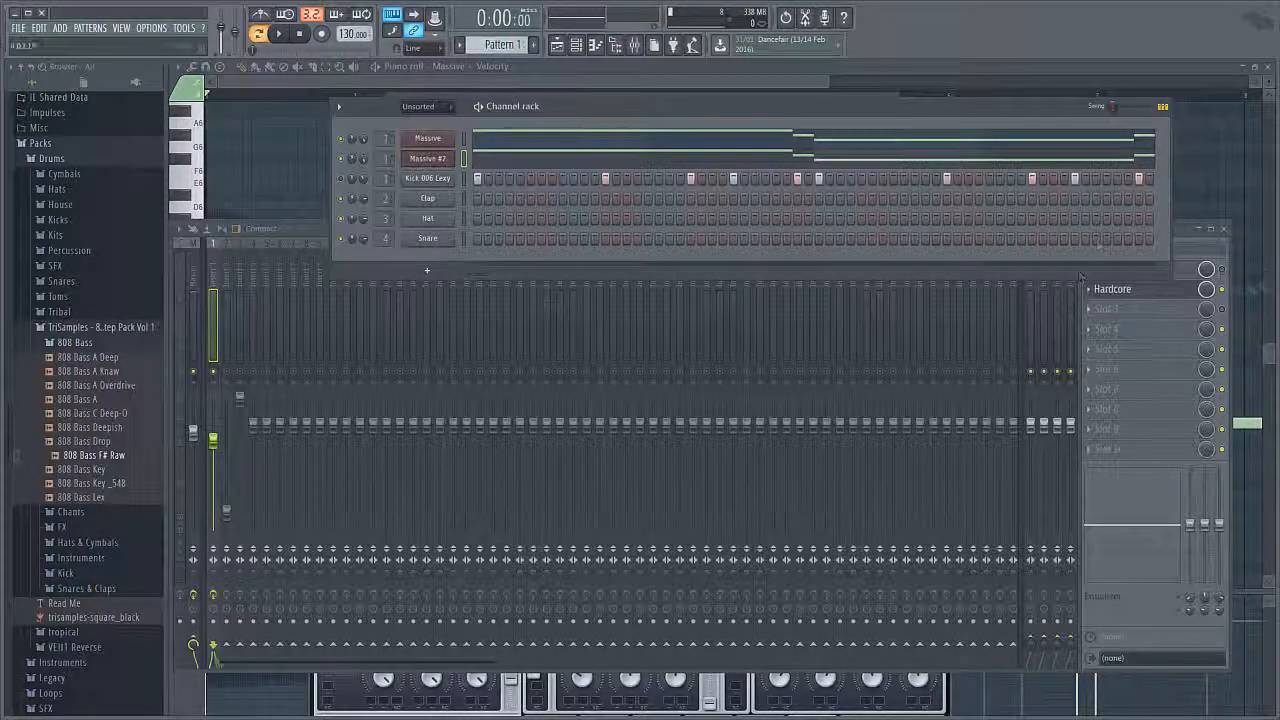
pyautogui.click(1224, 288)
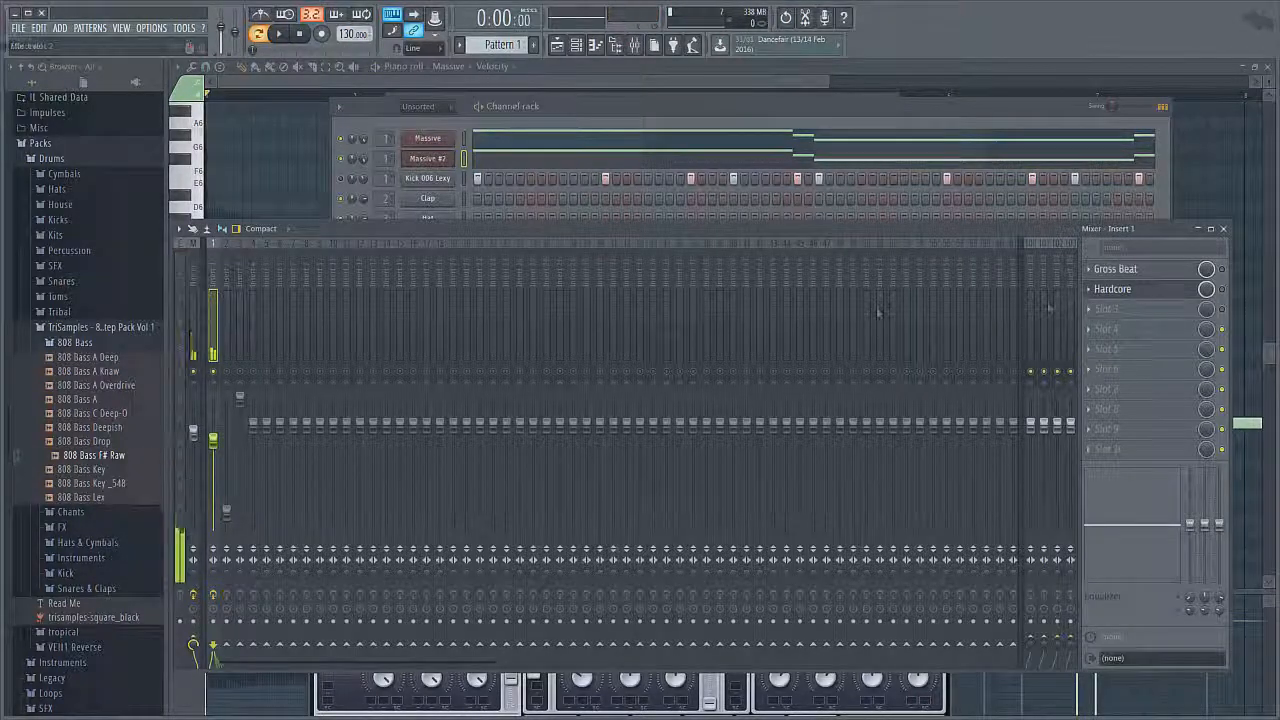
# Step: Copy the note sequence of the first Massive channel in Pattern 1
pyautogui.rightClick(449, 140)
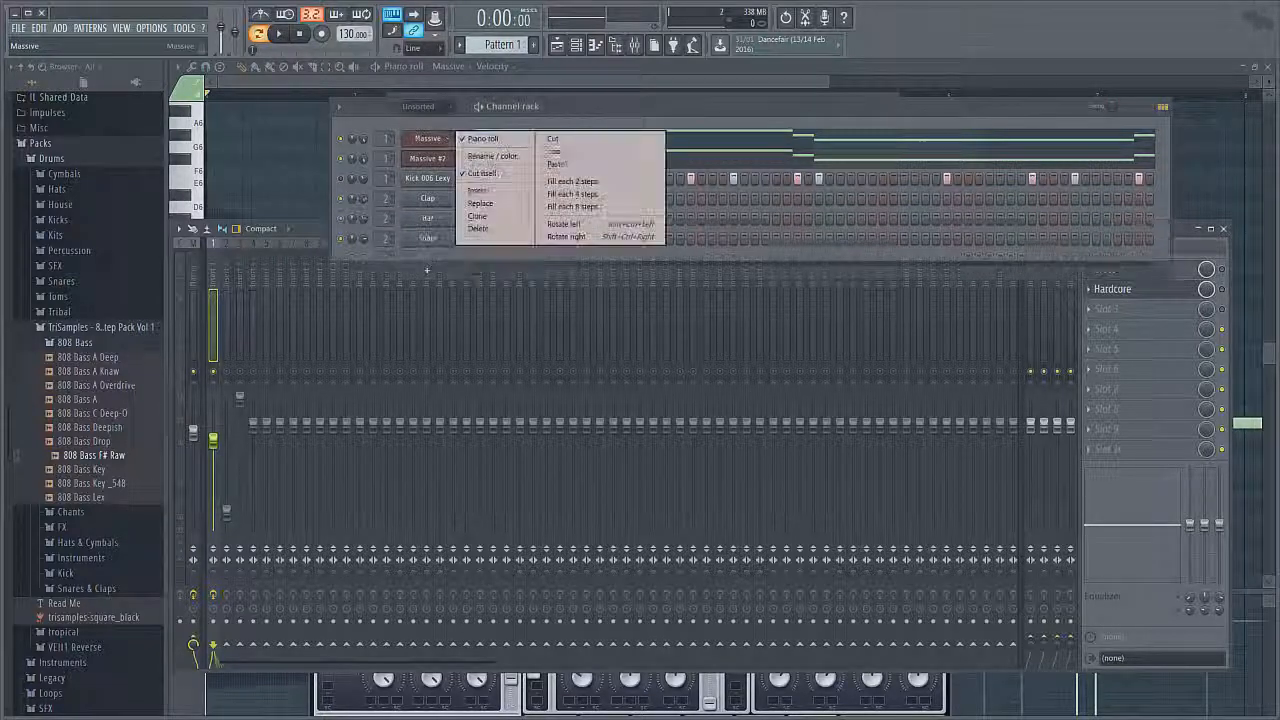
pyautogui.click(560, 151)
pyautogui.press('KP_Add')
pyautogui.press('KP_Subtract')
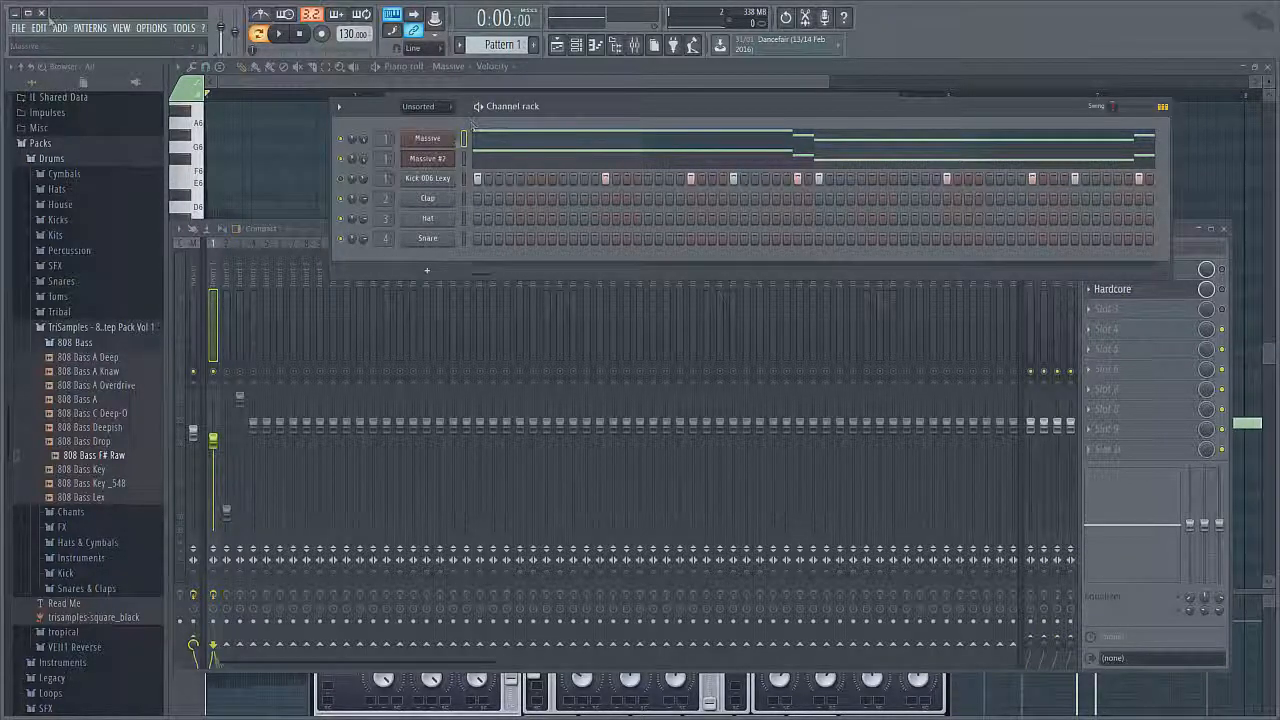
# Step: Start a new project without saving changes to the current one, and close the mixer
pyautogui.click(18, 28)
pyautogui.click(40, 42)
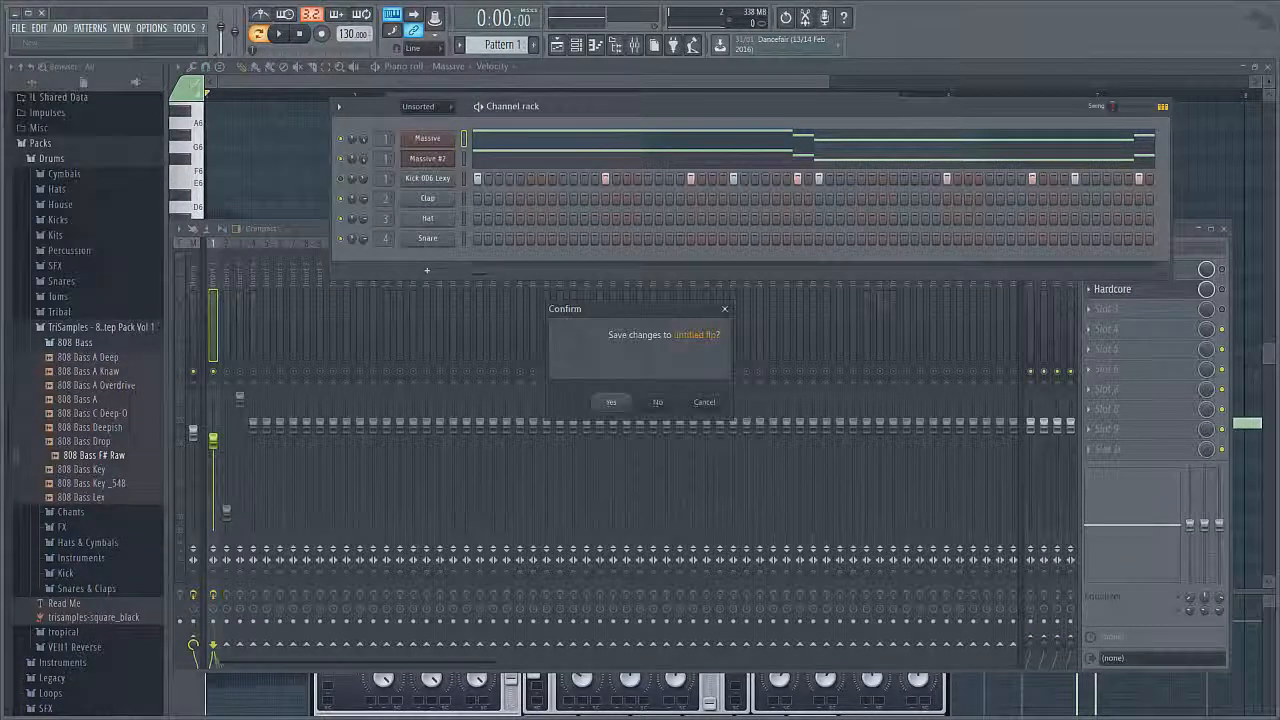
pyautogui.click(650, 408)
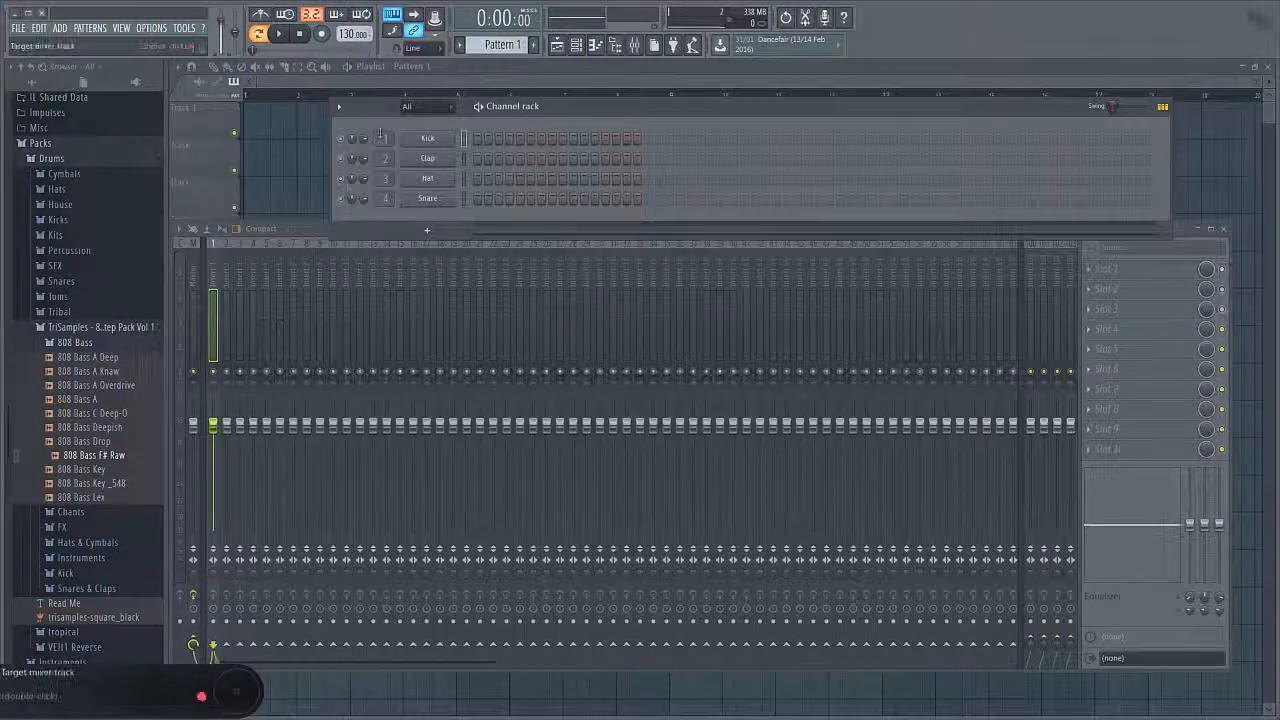
pyautogui.click(1222, 228)
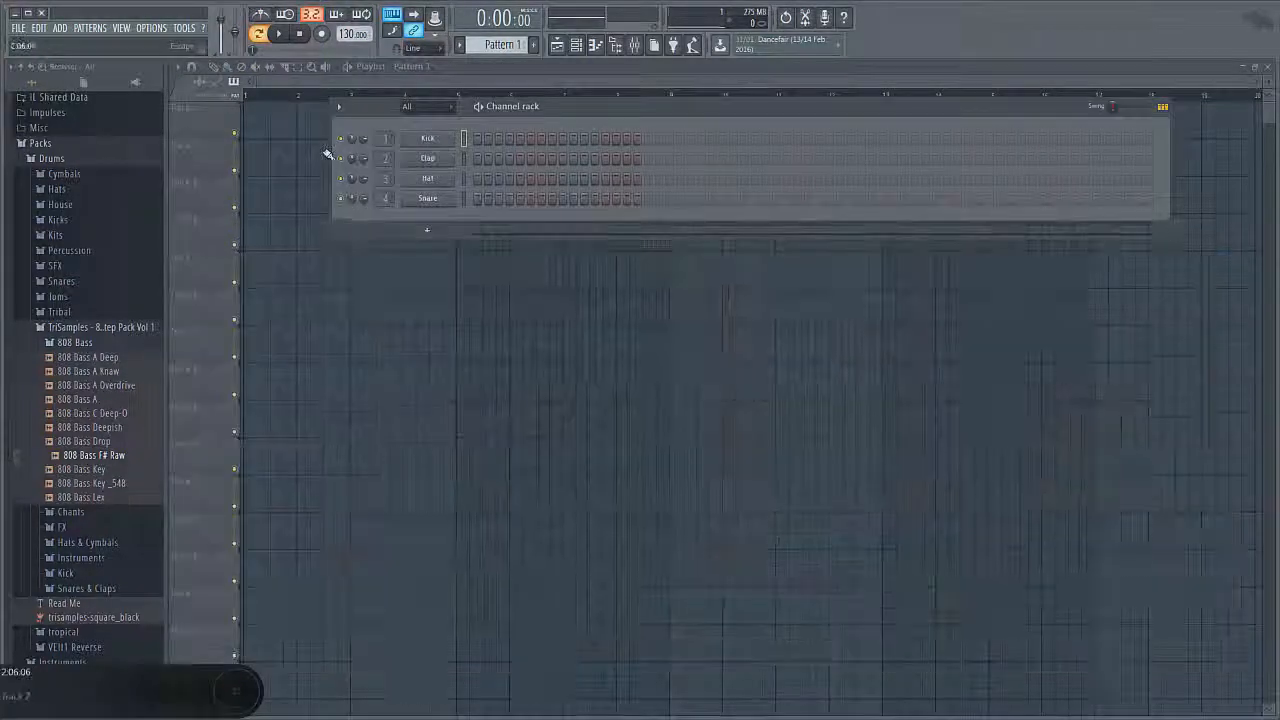
# Step: Add the Massive synth from the plugin database to the channel rack above the Kick channel
pyautogui.rightClick(422, 142)
pyautogui.click(615, 104)
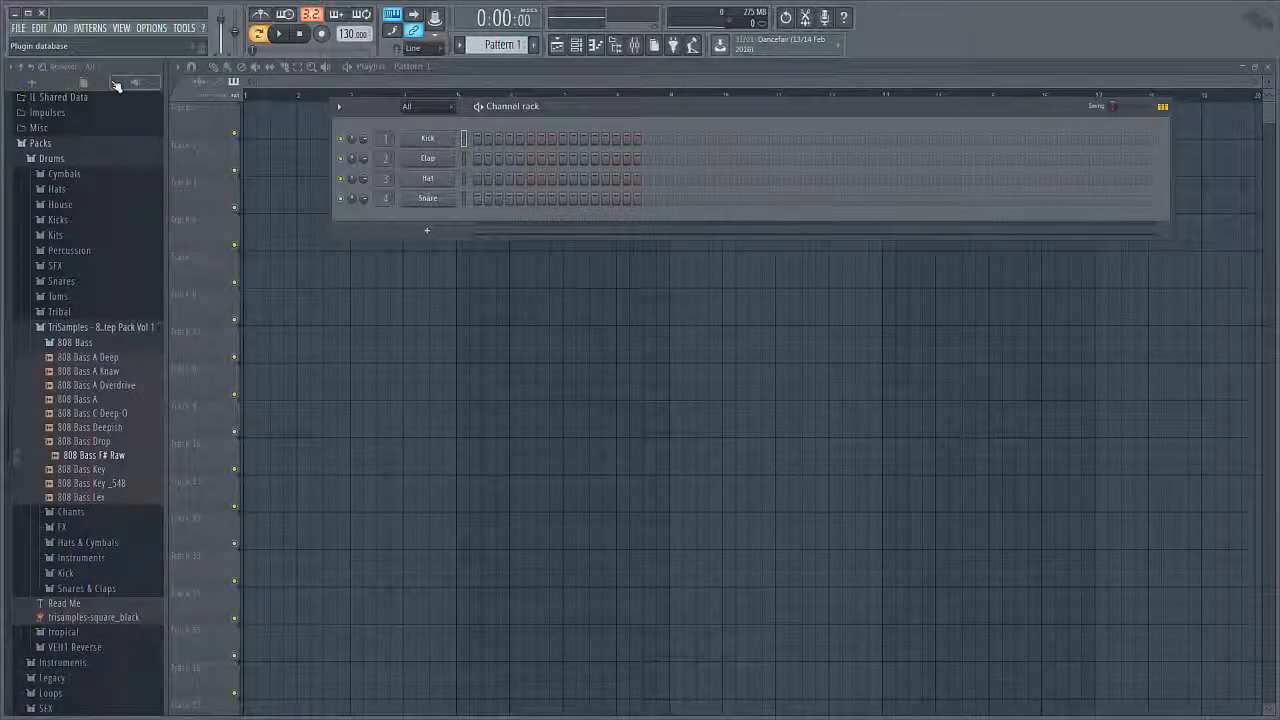
pyautogui.click(116, 84)
pyautogui.moveTo(76, 485); pyautogui.dragTo(414, 121)
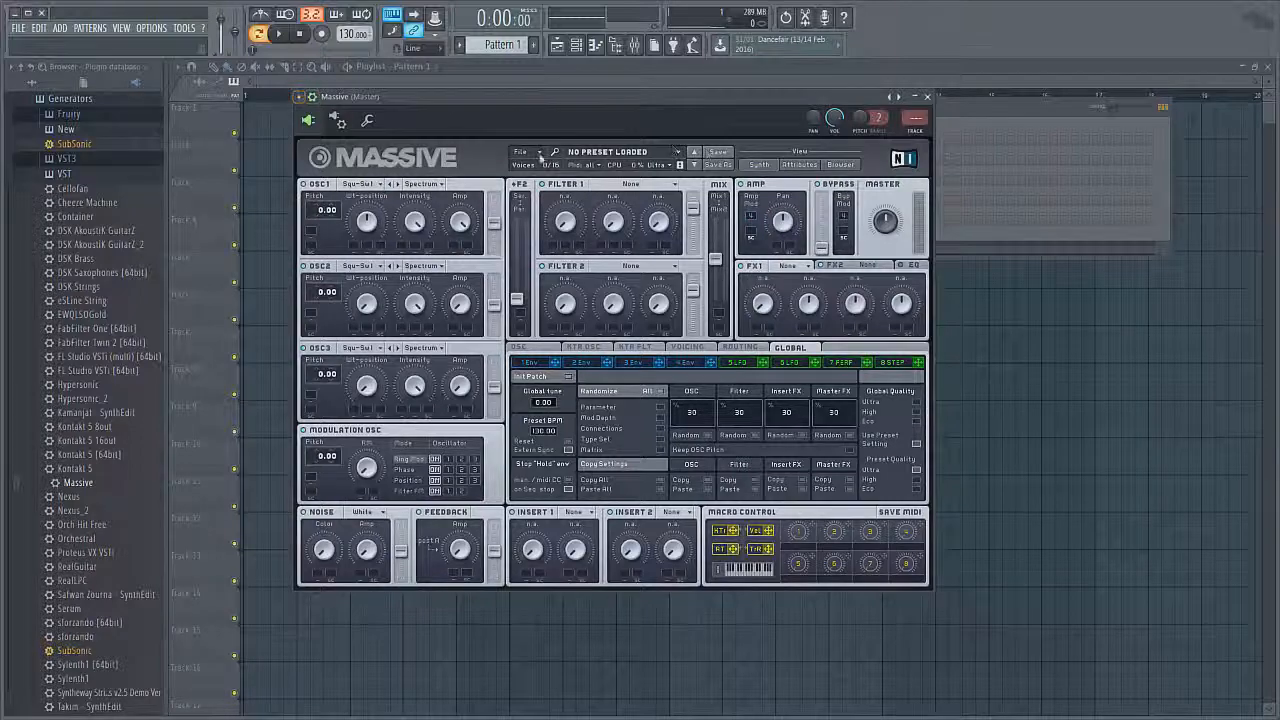
# Step: Load the SUBBASS sound file into Massive
pyautogui.click(540, 156)
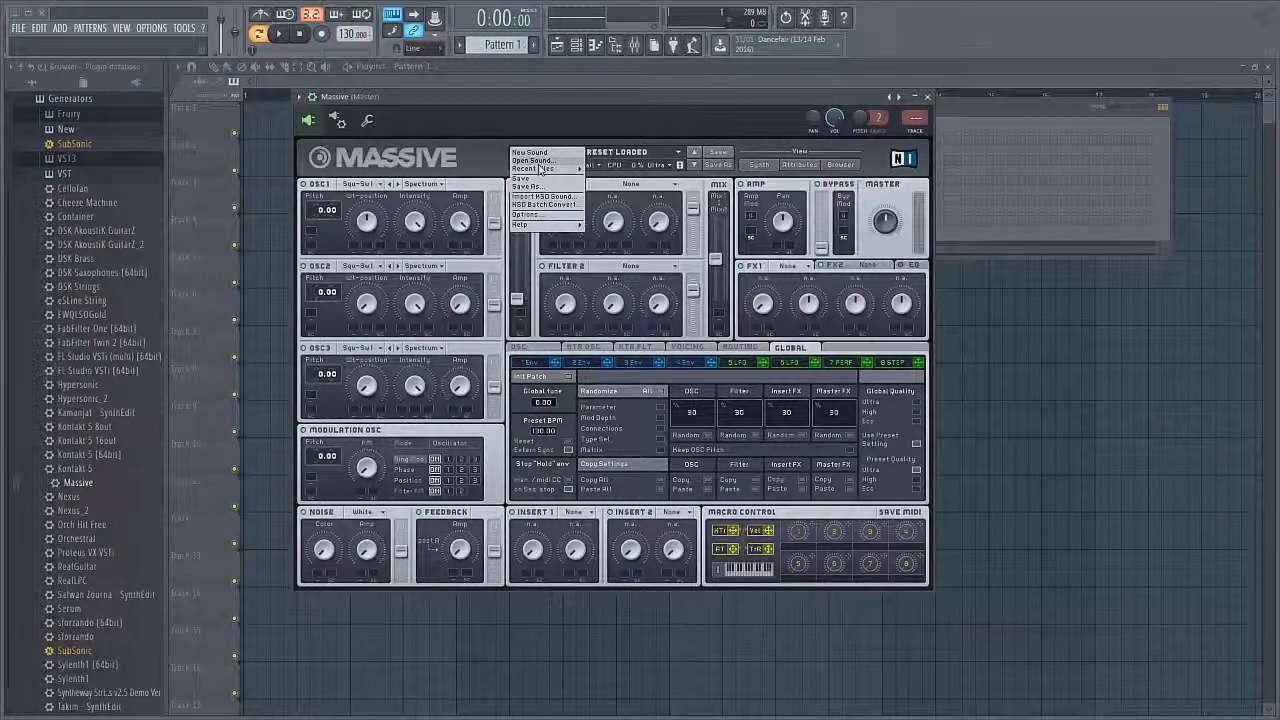
pyautogui.click(535, 160)
pyautogui.click(445, 285)
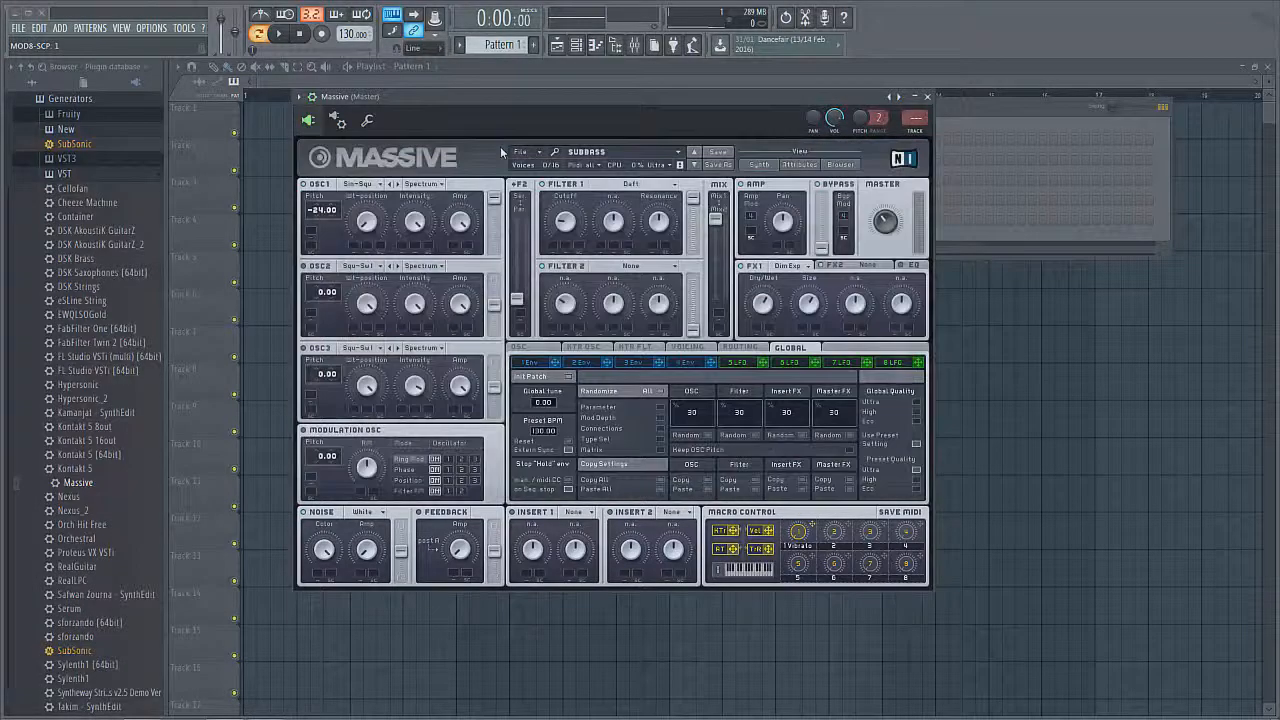
# Step: Move the Massive window clear of the channel rack and audition the sub bass with repeated C5 notes
pyautogui.moveTo(489, 102); pyautogui.dragTo(724, 211)
pyautogui.click(417, 138)
pyautogui.click(417, 138)
pyautogui.press('z')
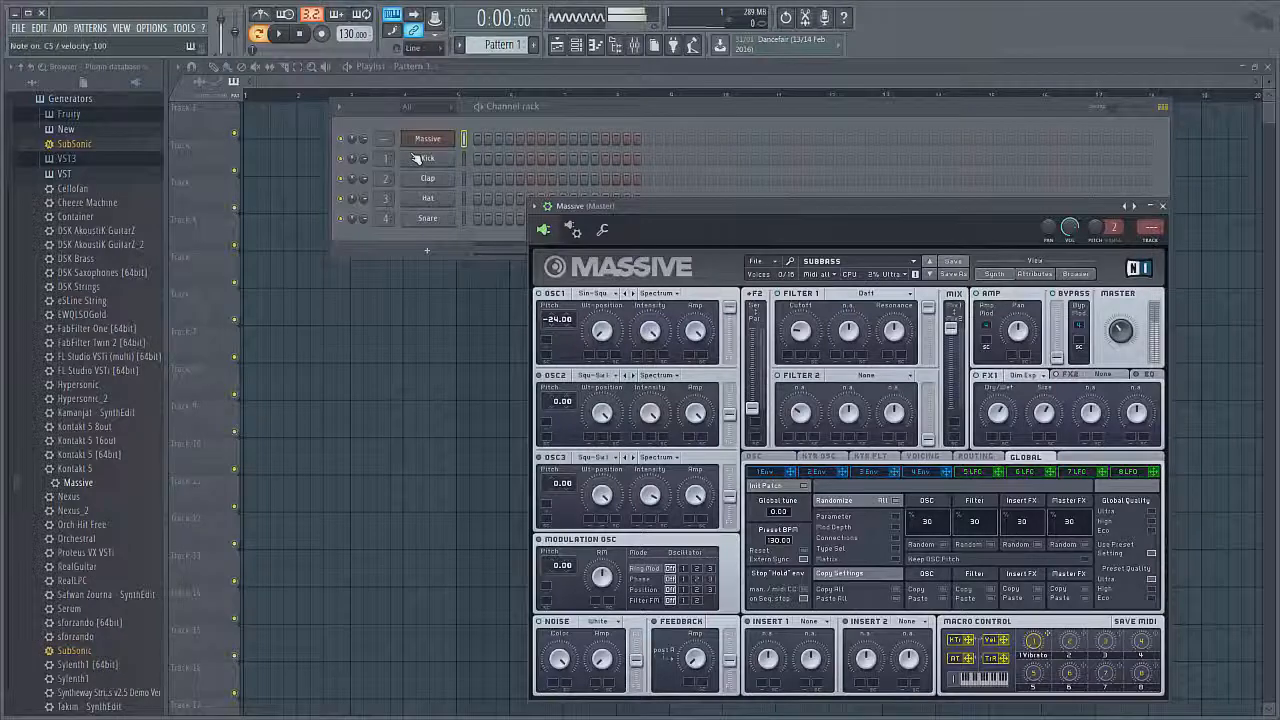
pyautogui.press('z')
pyautogui.press('z')
pyautogui.press('z')
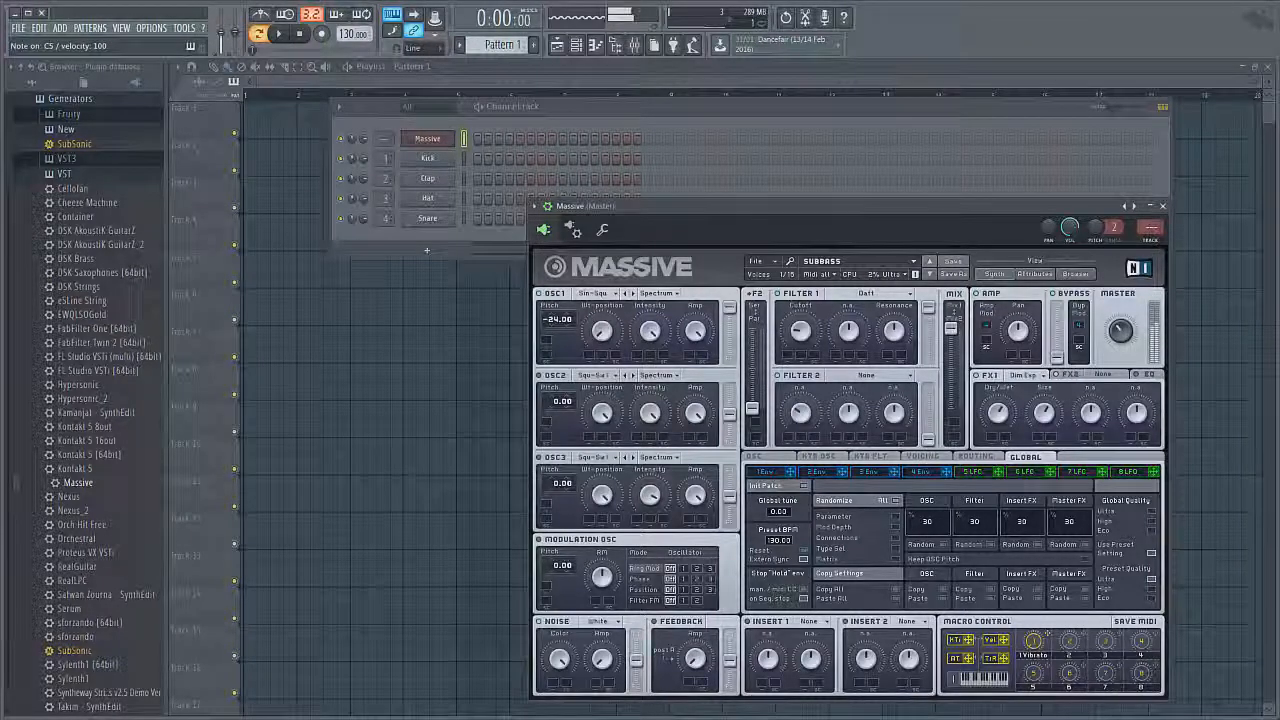
# Step: Clone the Massive channel and move the clone's plugin window below the channel rack
pyautogui.rightClick(426, 143)
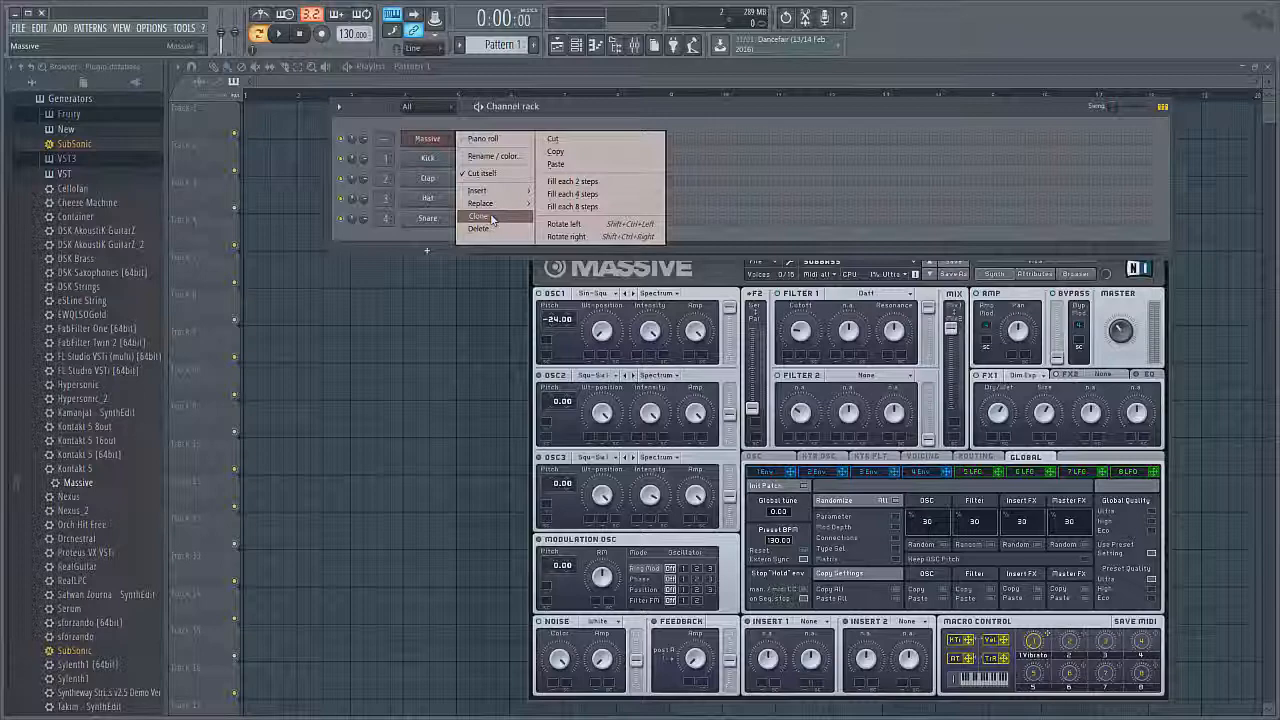
pyautogui.click(490, 217)
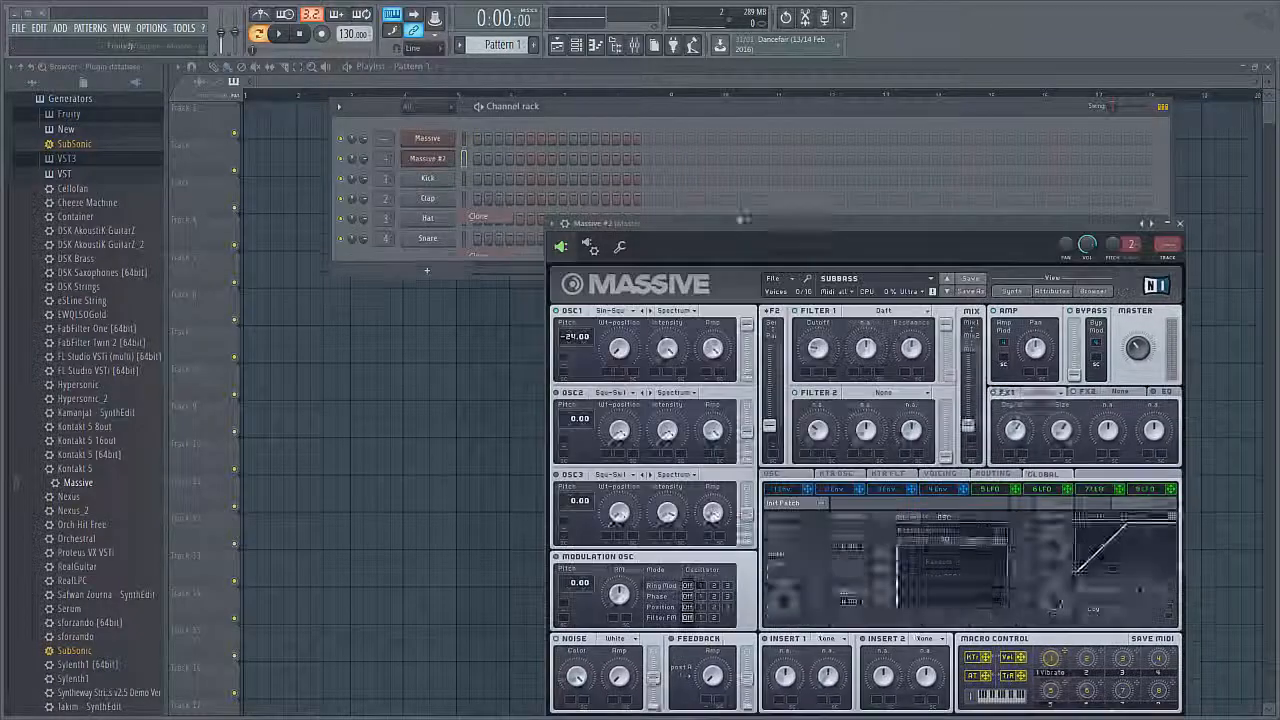
pyautogui.moveTo(778, 230); pyautogui.dragTo(540, 196)
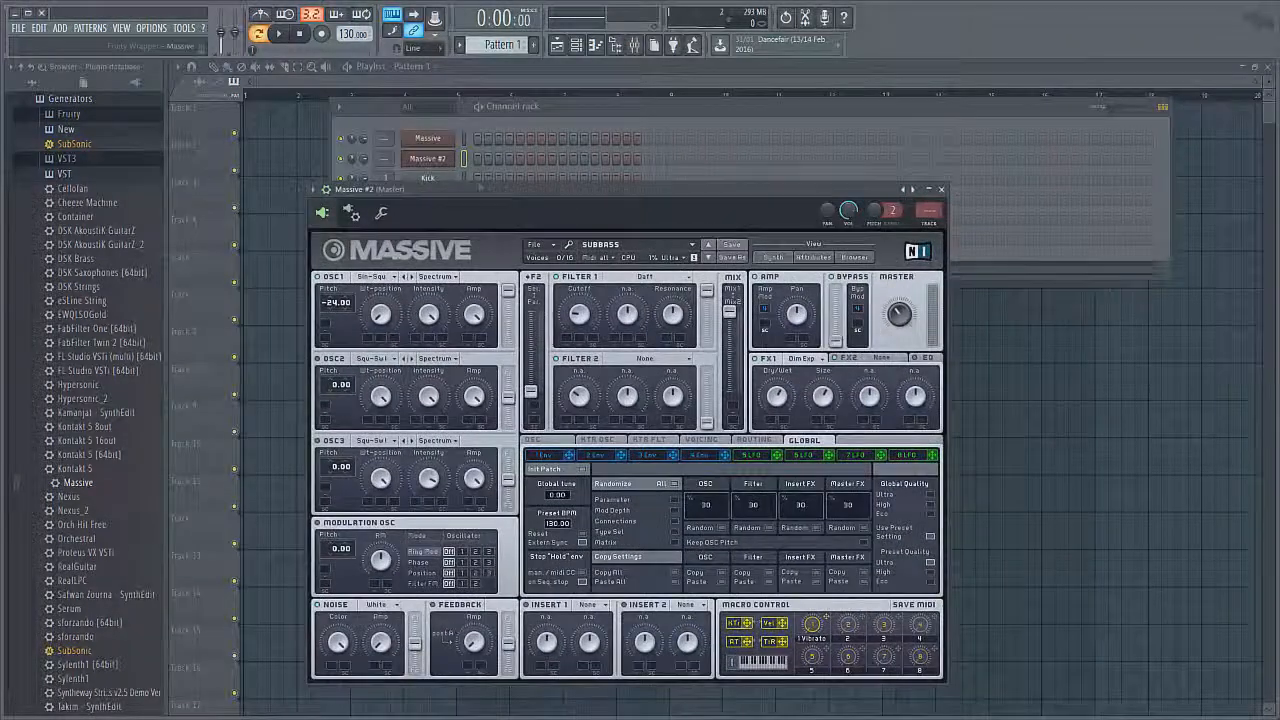
# Step: Open the first Massive channel's piano roll and paste the copied note sequence into that channel
pyautogui.rightClick(428, 141)
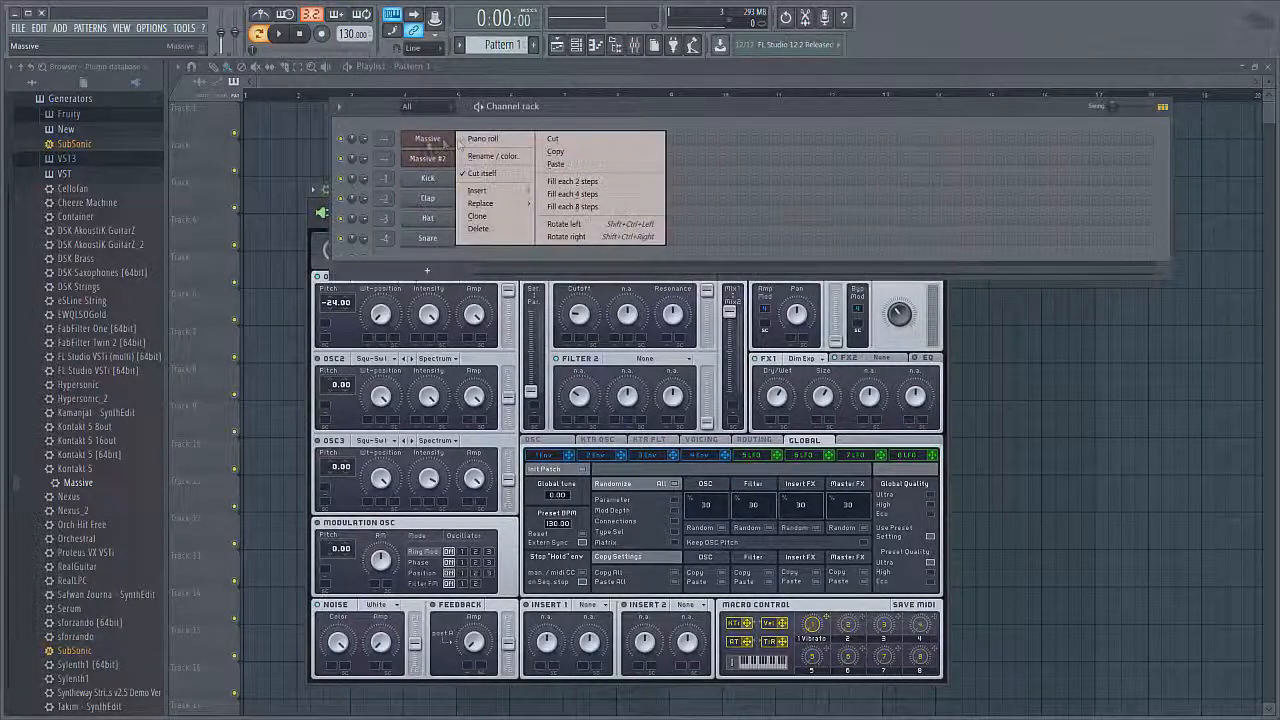
pyautogui.click(464, 140)
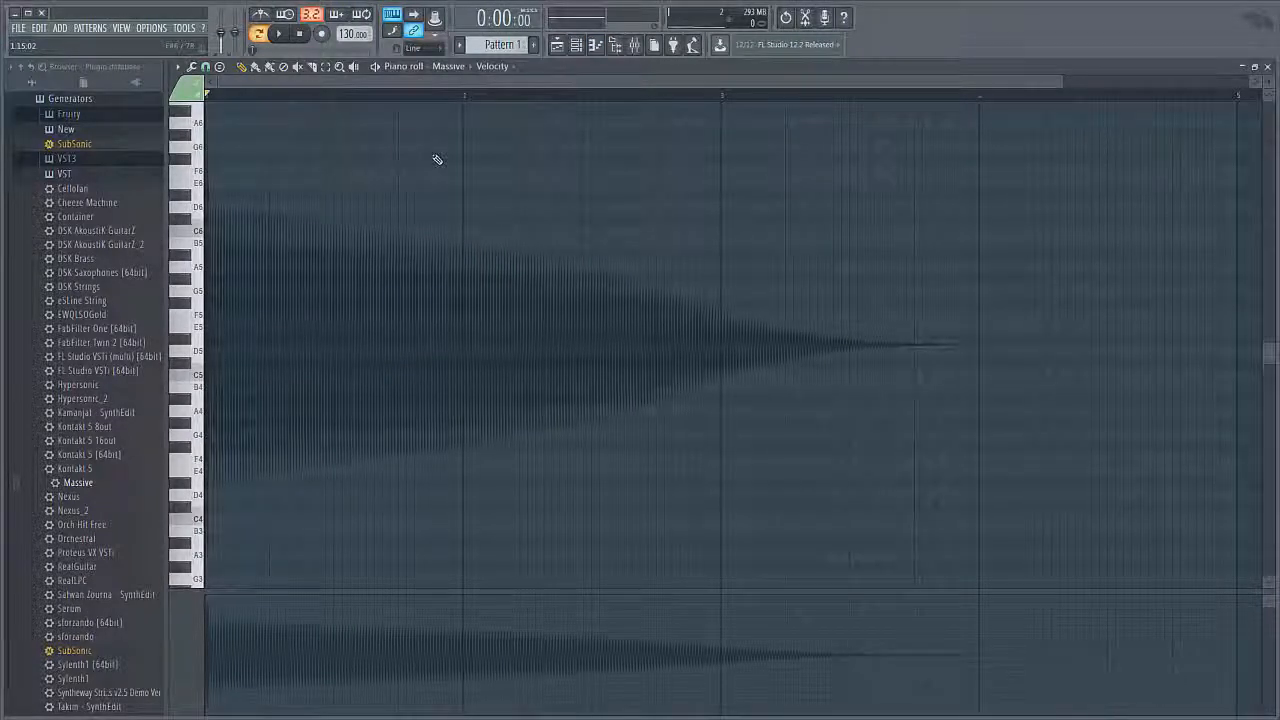
pyautogui.click(579, 46)
pyautogui.rightClick(418, 142)
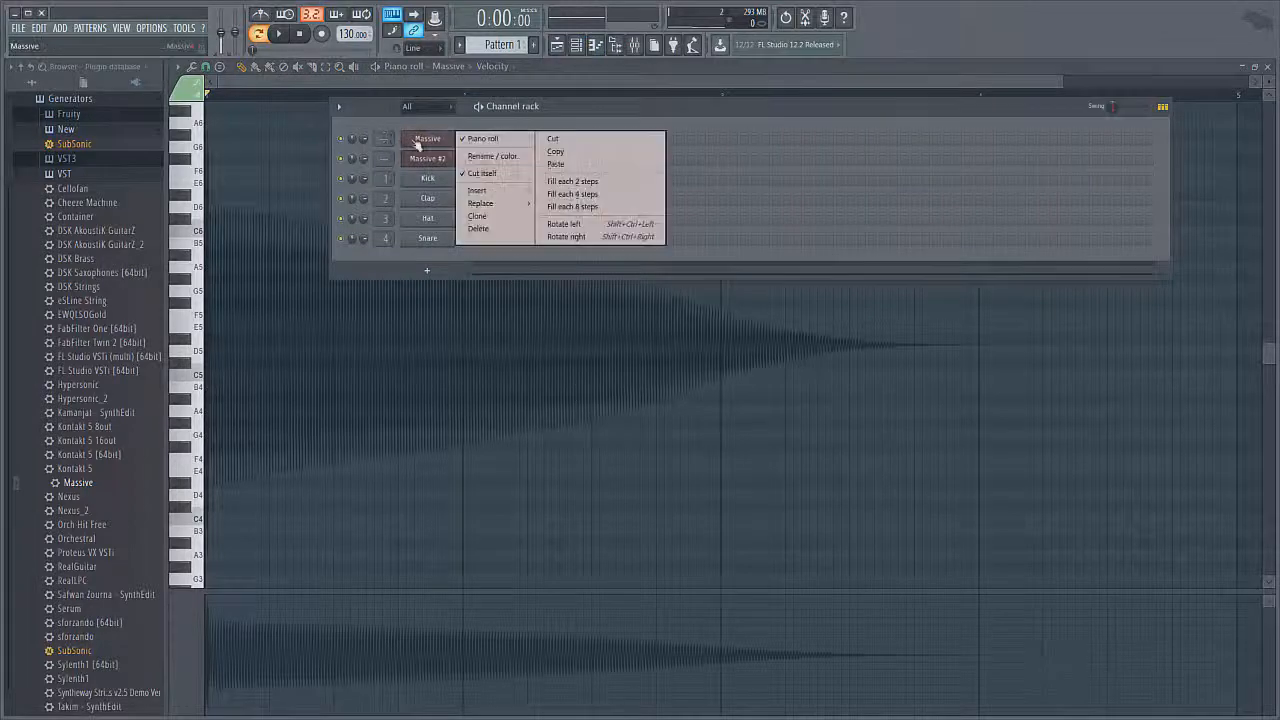
pyautogui.click(560, 164)
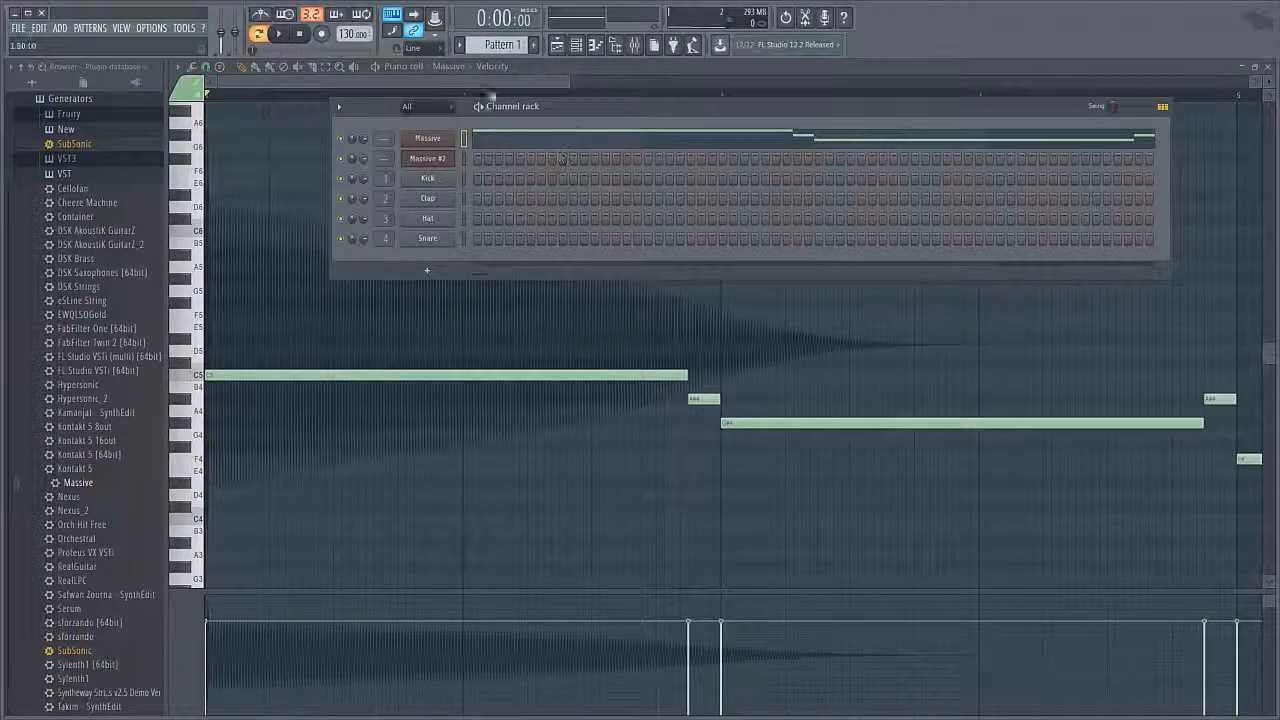
# Step: Examine the whole pasted bass line in the first Massive channel's piano roll and sound its opening C5 note
pyautogui.click(449, 138)
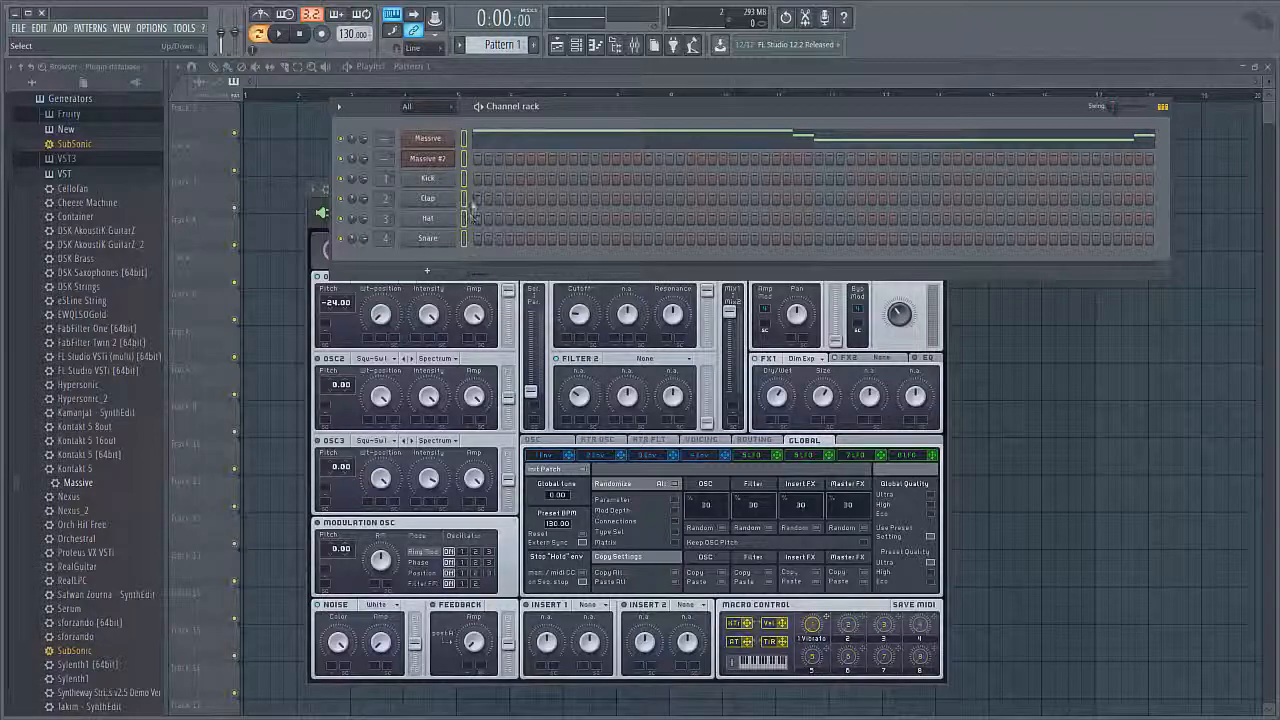
pyautogui.moveTo(466, 240); pyautogui.dragTo(467, 166)
pyautogui.click(485, 142)
pyautogui.moveTo(416, 84); pyautogui.dragTo(310, 101)
pyautogui.moveTo(422, 82); pyautogui.dragTo(1058, 82)
pyautogui.scroll(-3, 429, 450)
pyautogui.scroll(3, 429, 478)
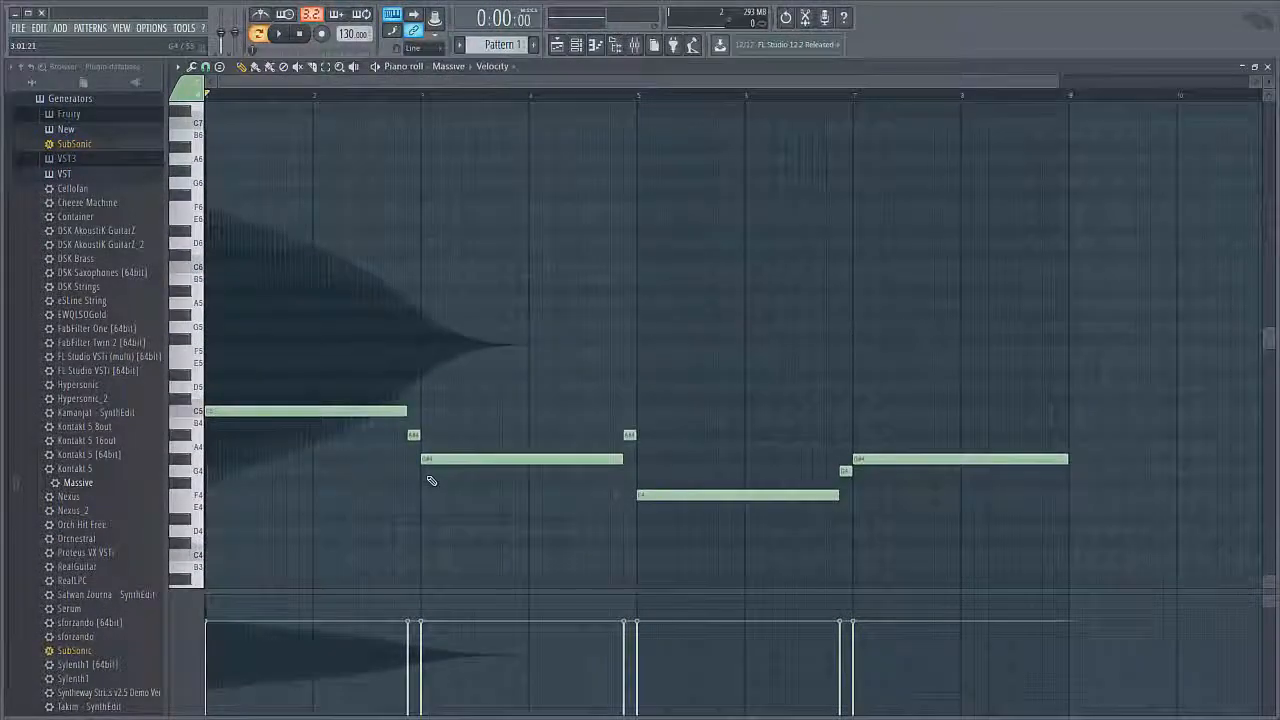
pyautogui.scroll(-3, 300, 330)
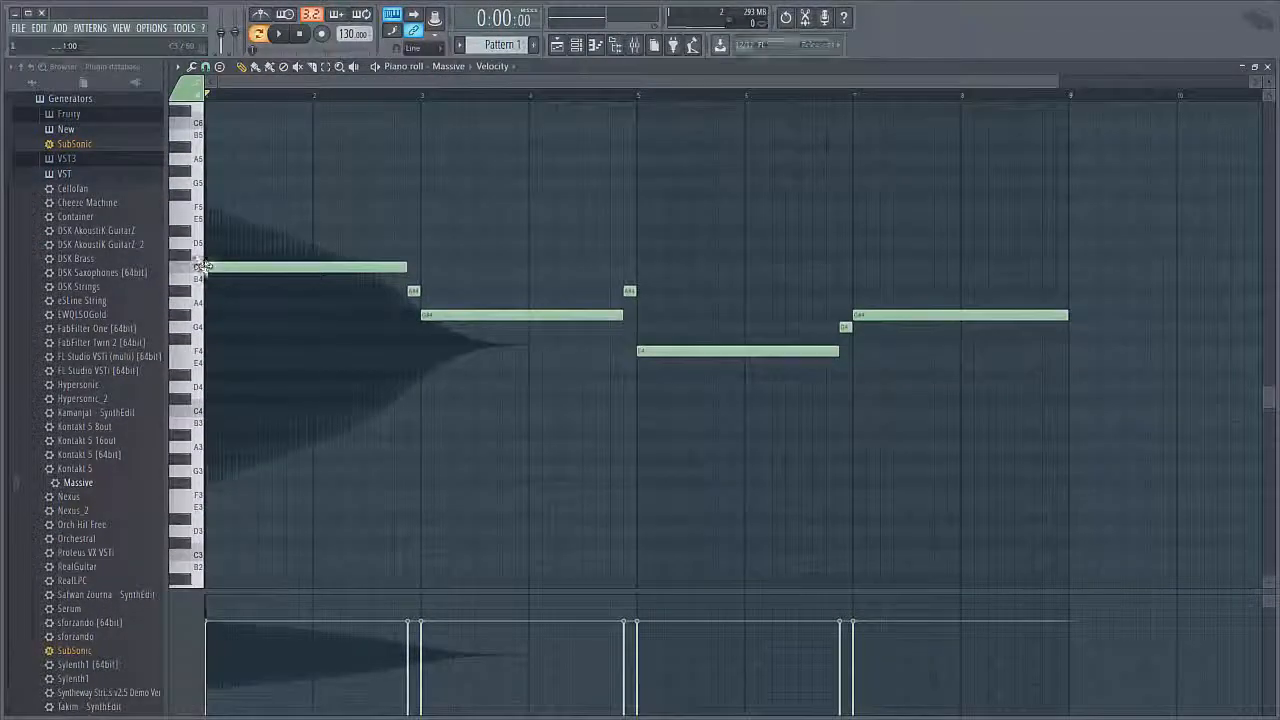
pyautogui.click(200, 268)
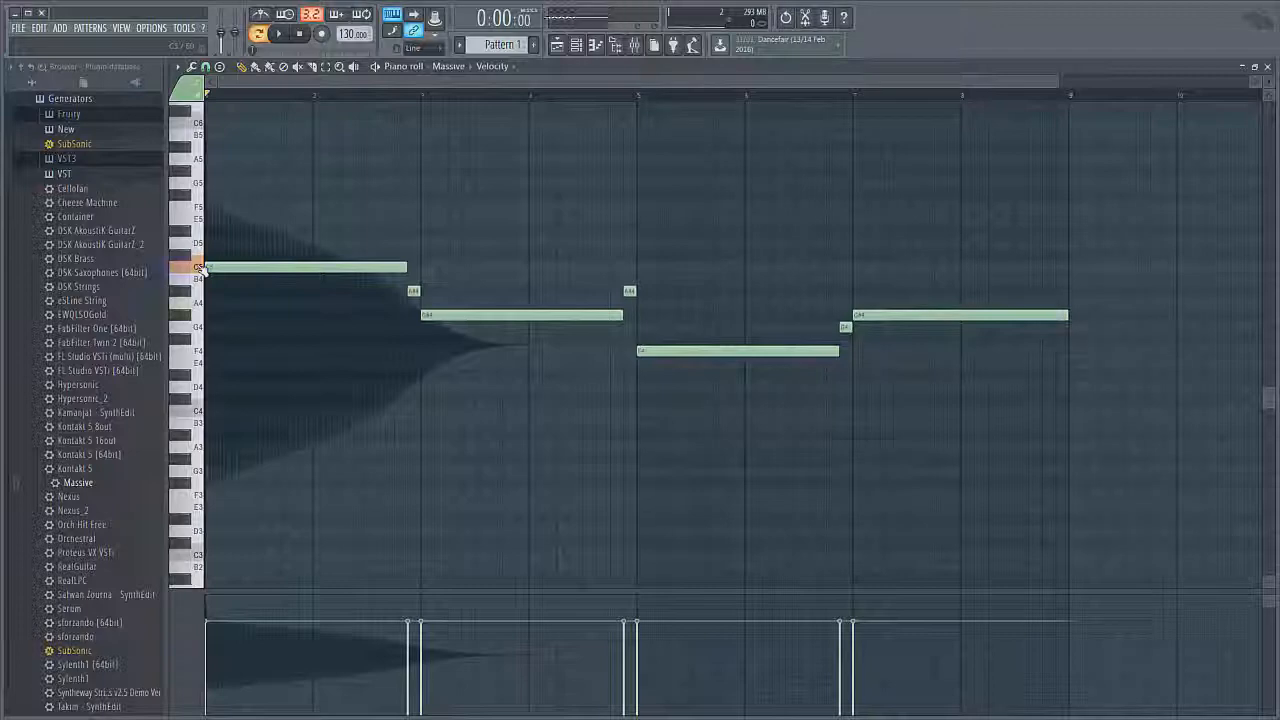
# Step: Audition C5 again, show the channel rack and paste the bass line into the Massive #2 channel
pyautogui.click(200, 268)
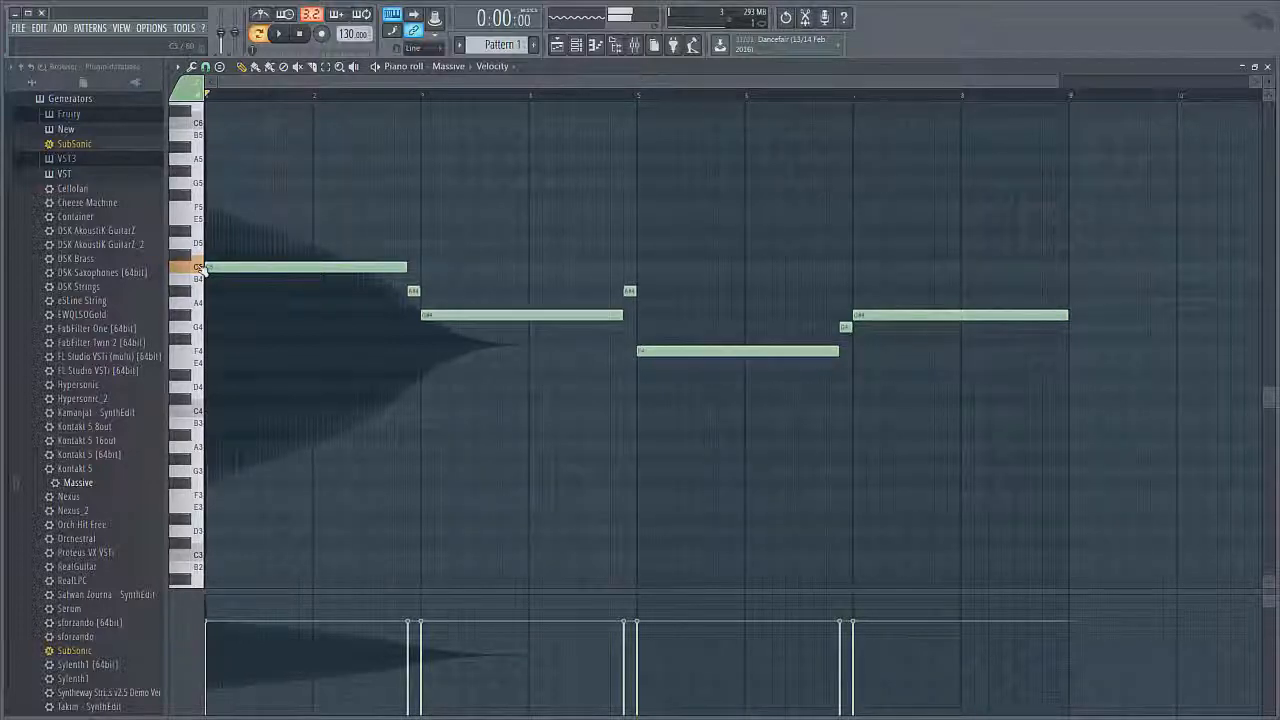
pyautogui.click(577, 46)
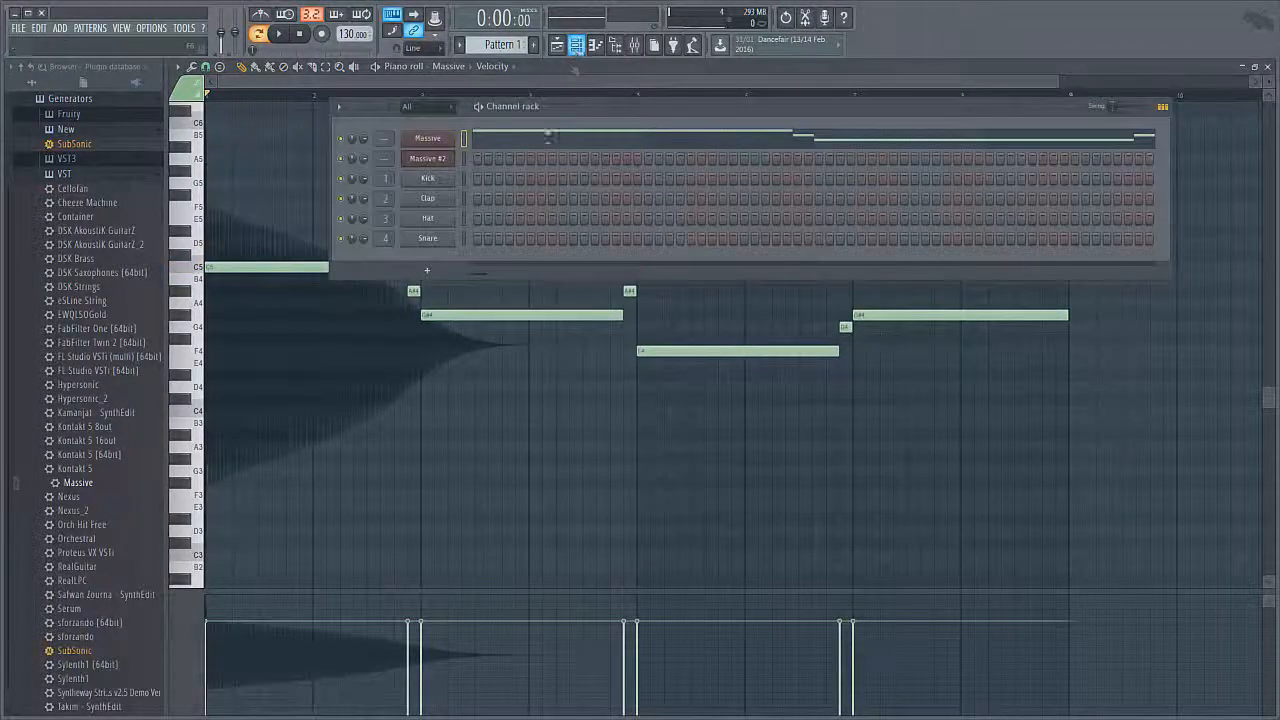
pyautogui.click(430, 137)
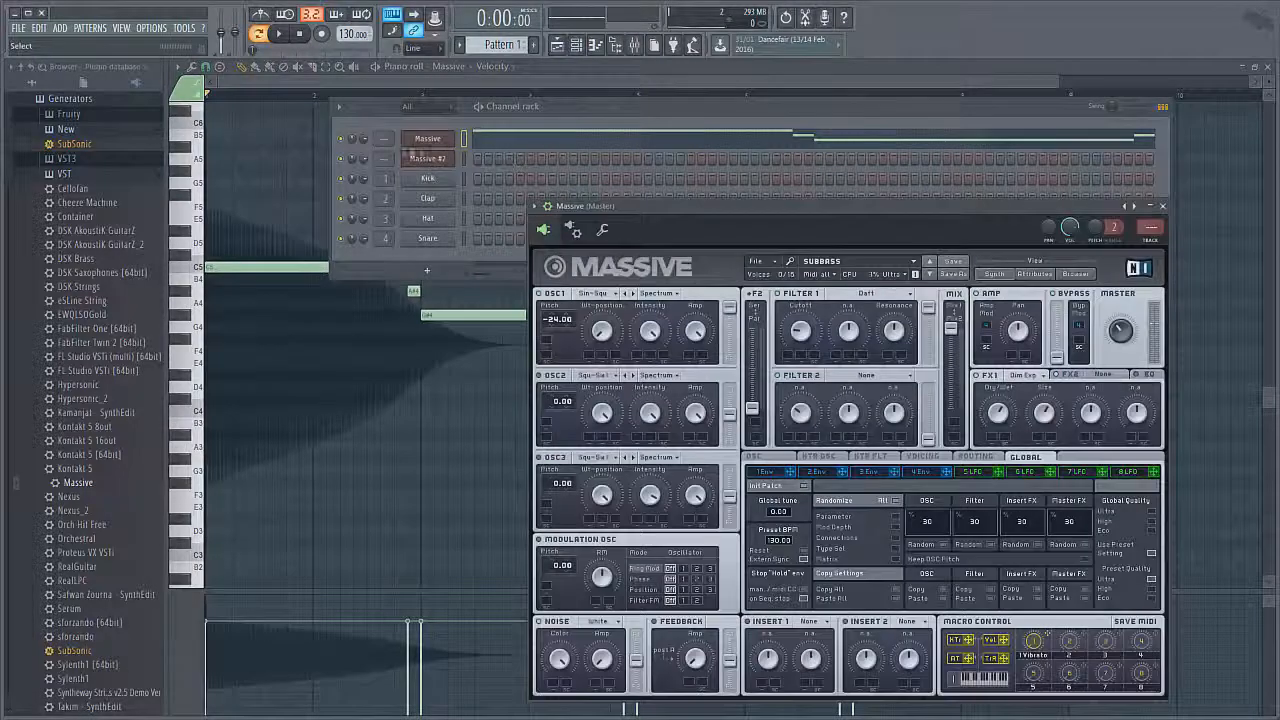
pyautogui.rightClick(443, 158)
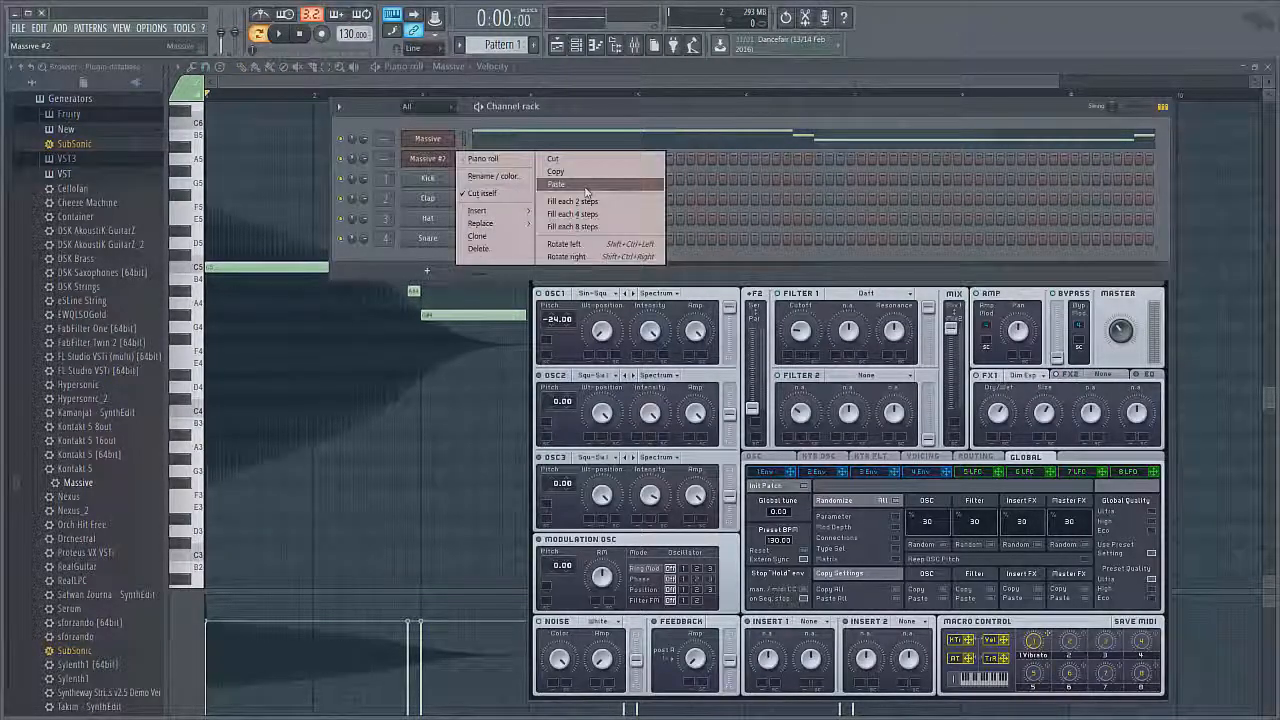
pyautogui.click(562, 184)
# Step: Route both the Massive and Massive #2 channels to mixer track 1
pyautogui.scroll(-3, 377, 180)
pyautogui.scroll(-7, 376, 217)
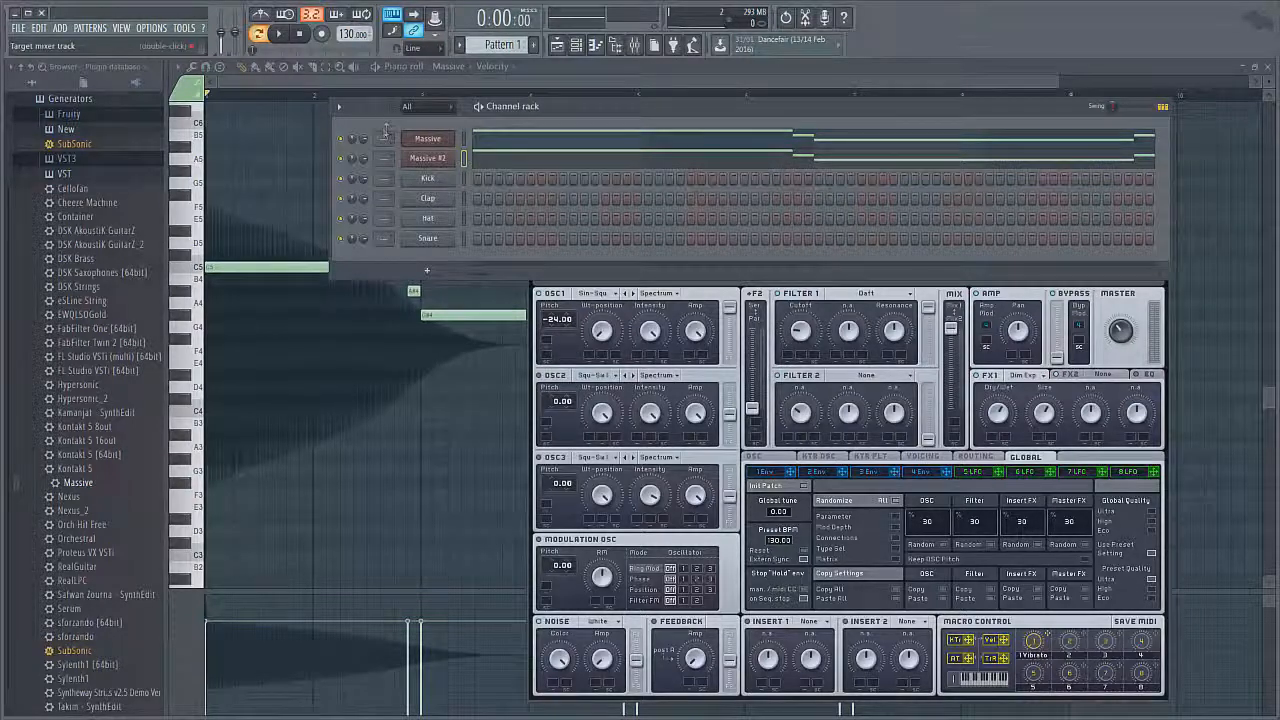
pyautogui.scroll(1, 377, 138)
pyautogui.scroll(1, 380, 157)
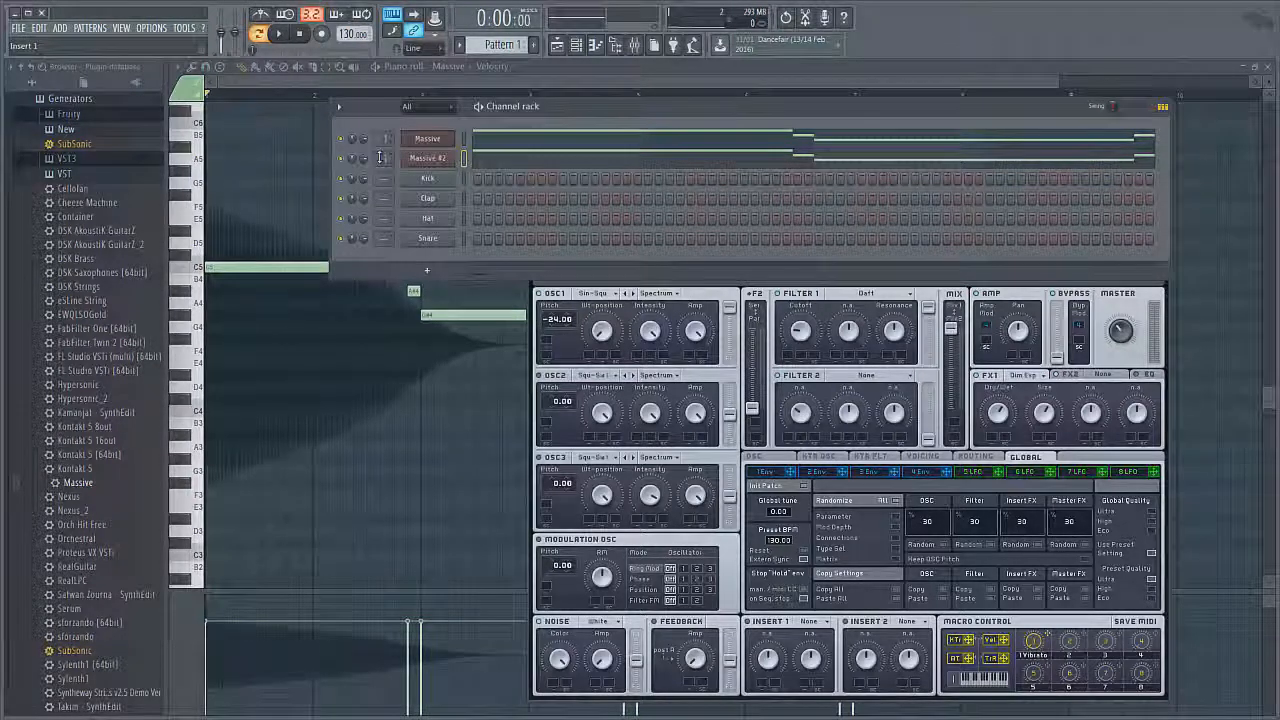
# Step: Play the doubled bass line, open the mixer and reposition it and the channel rack, ending with playback stopped
pyautogui.press('space')
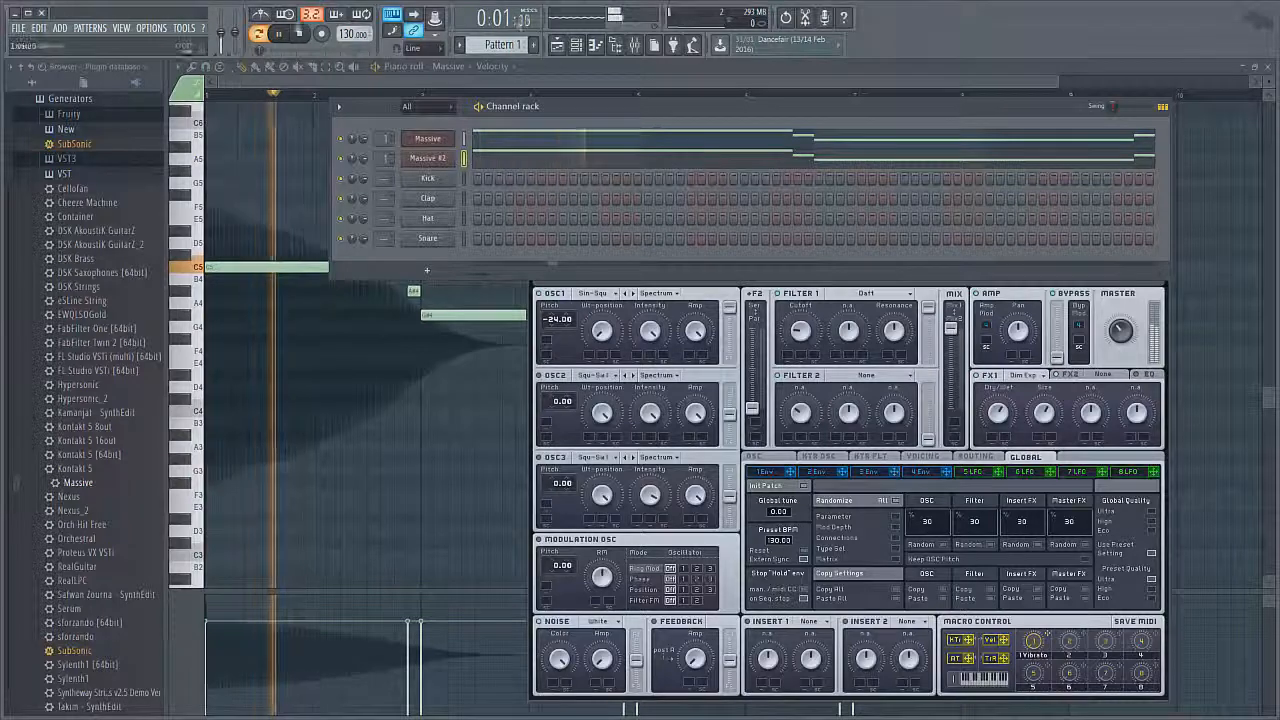
pyautogui.click(632, 46)
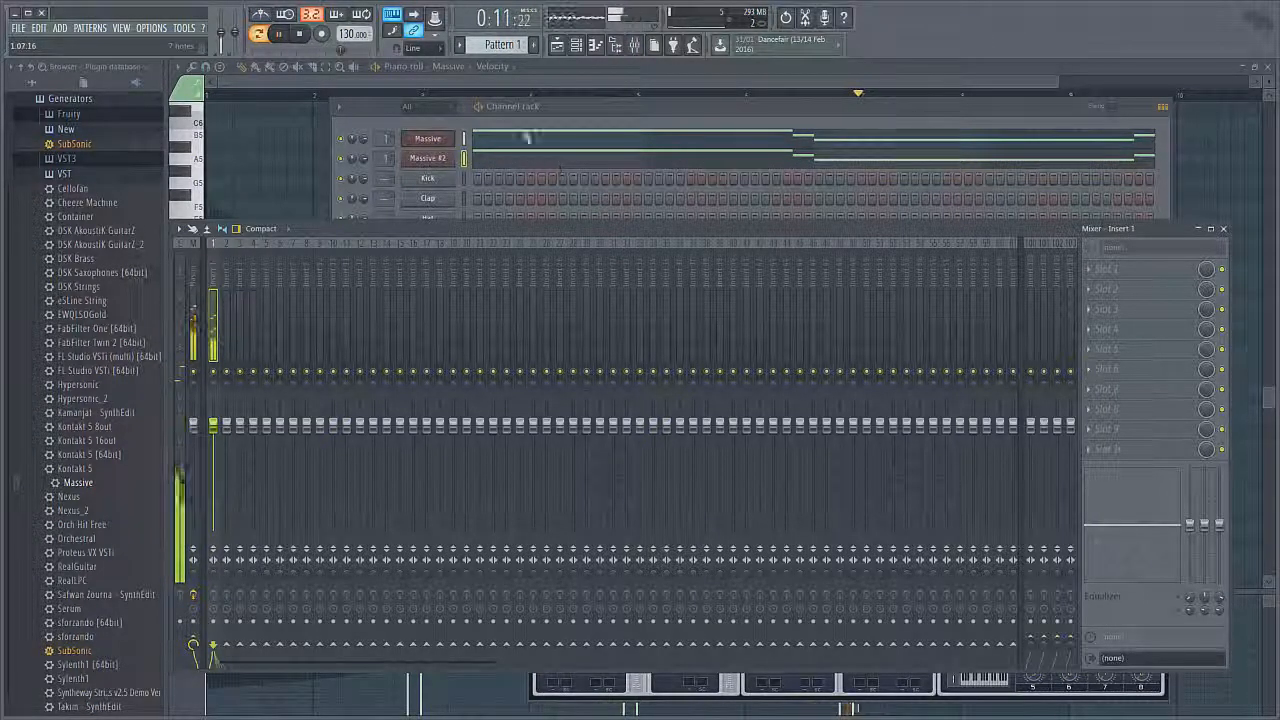
pyautogui.moveTo(587, 114); pyautogui.dragTo(537, 105)
pyautogui.moveTo(1146, 229); pyautogui.dragTo(1109, 237)
pyautogui.press('space')
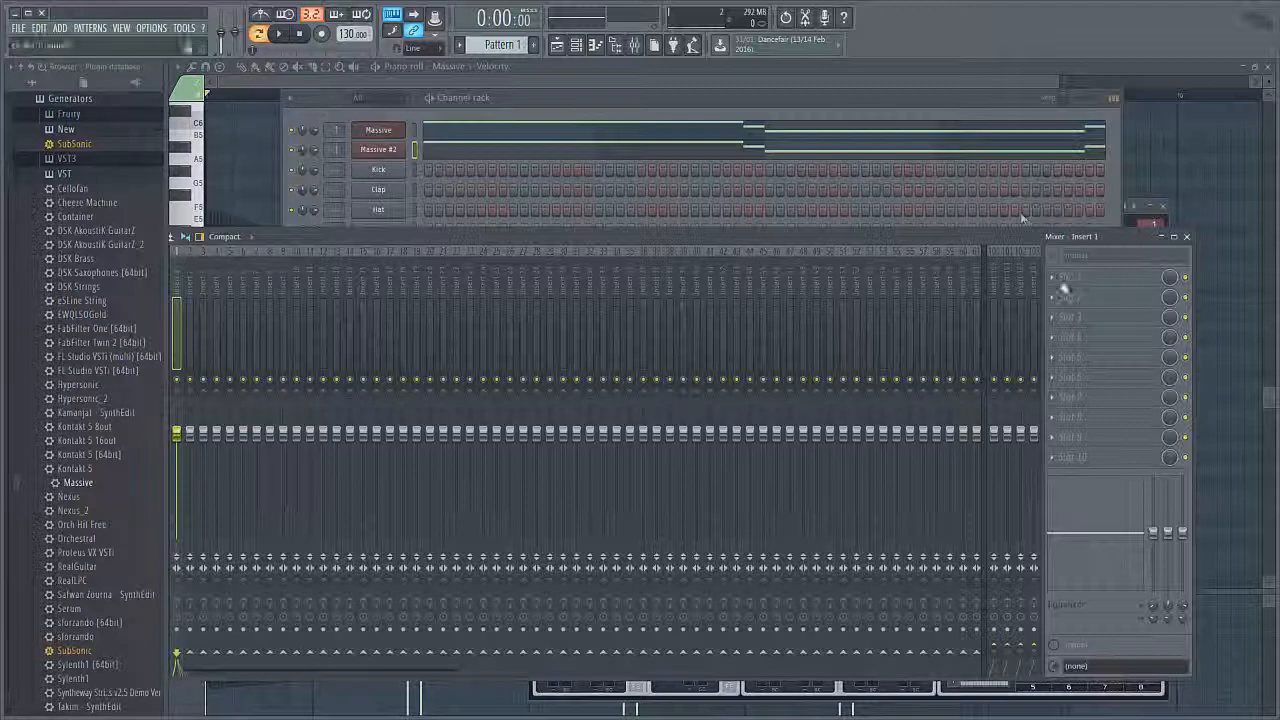
# Step: Load Hardcore into the first effect slot of mixer insert 1 and audition the bass through it
pyautogui.click(1066, 277)
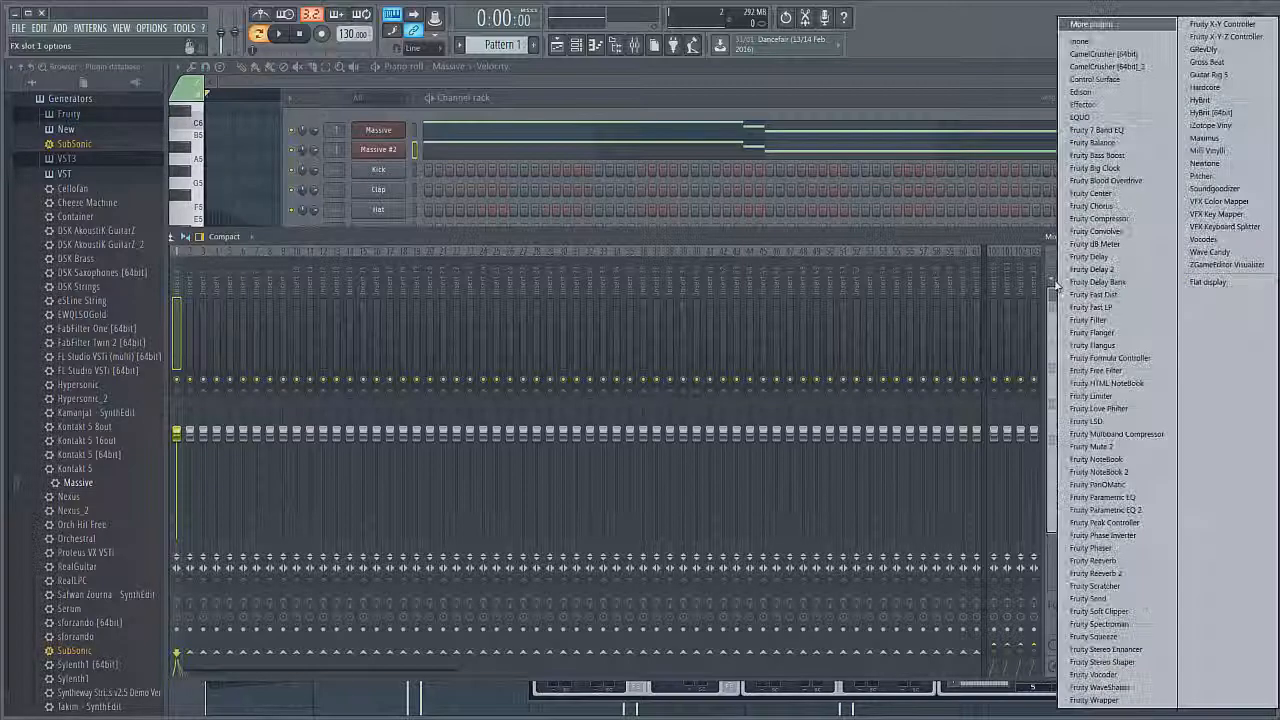
pyautogui.click(1206, 87)
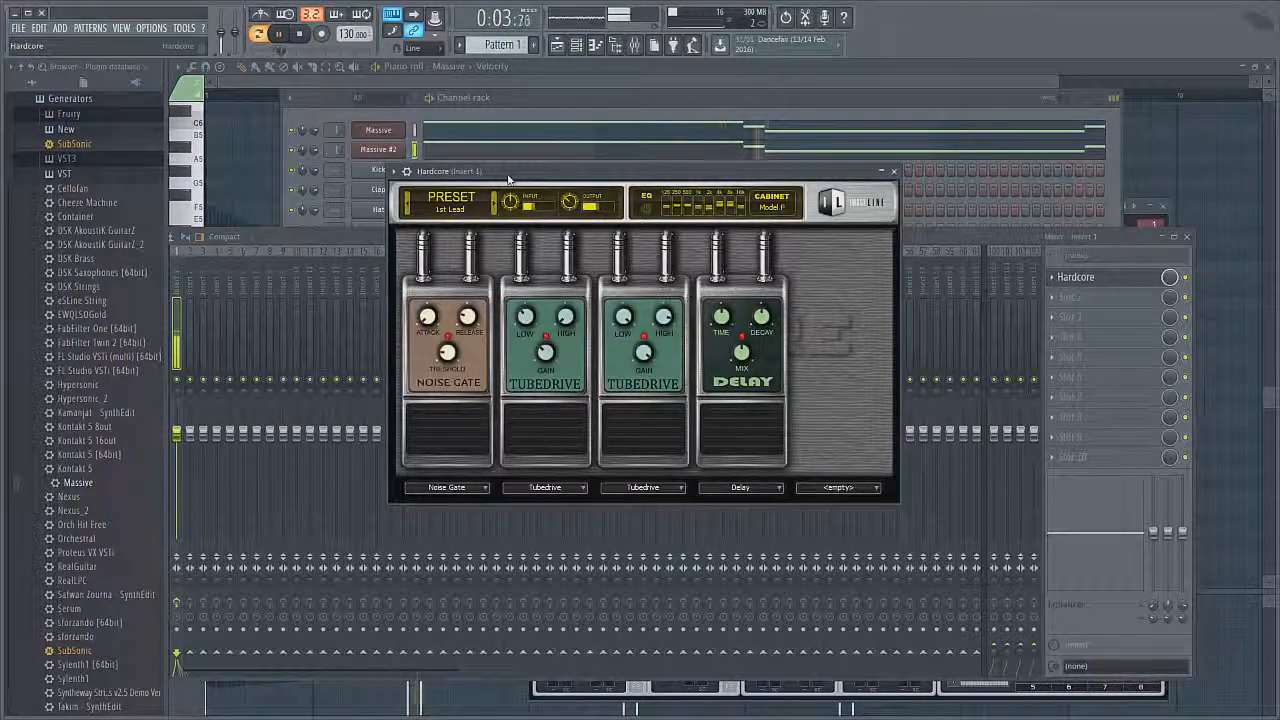
pyautogui.press('space')
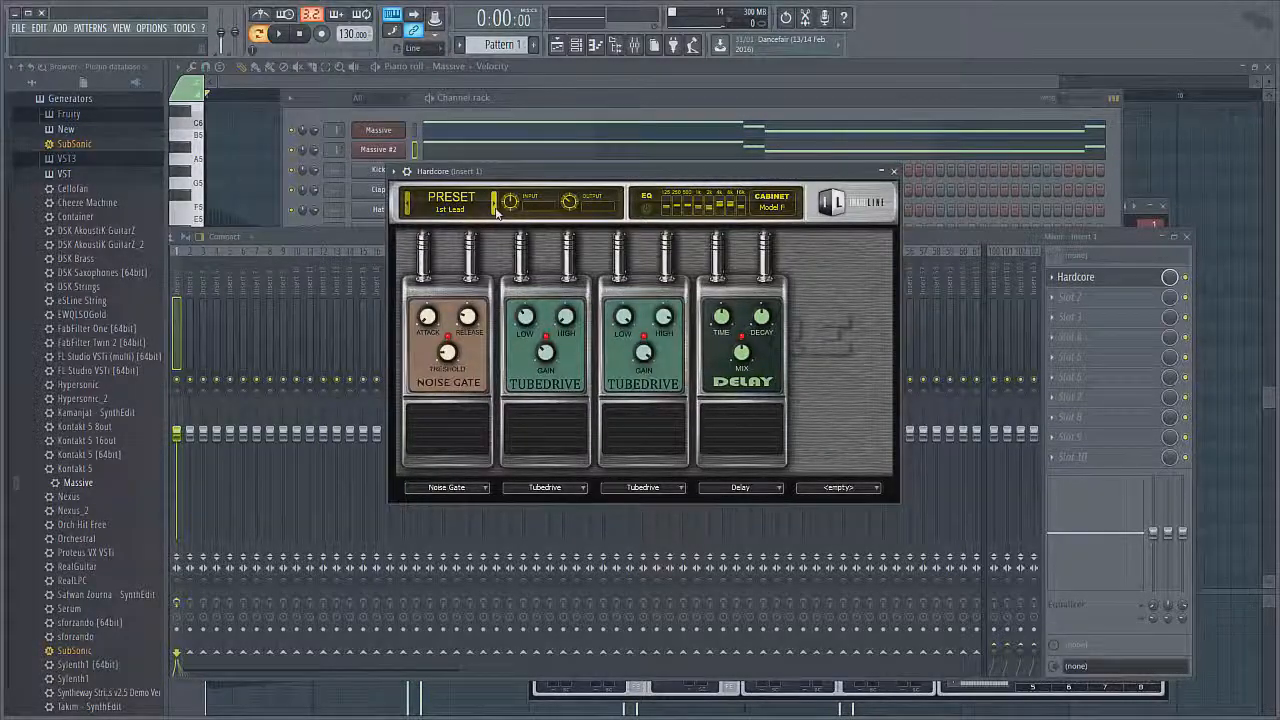
# Step: Switch Hardcore to the AC-DC Rhythm FG preset and play the bass through it
pyautogui.click(496, 209)
pyautogui.click(496, 209)
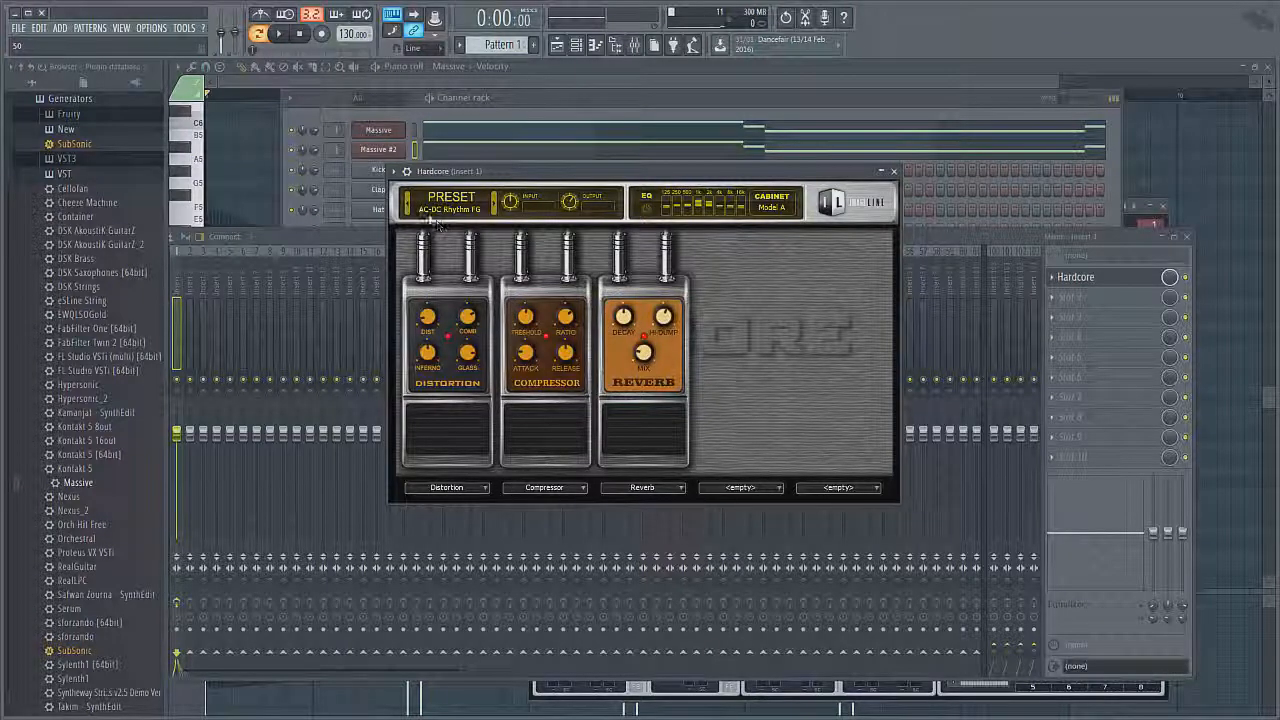
pyautogui.press('space')
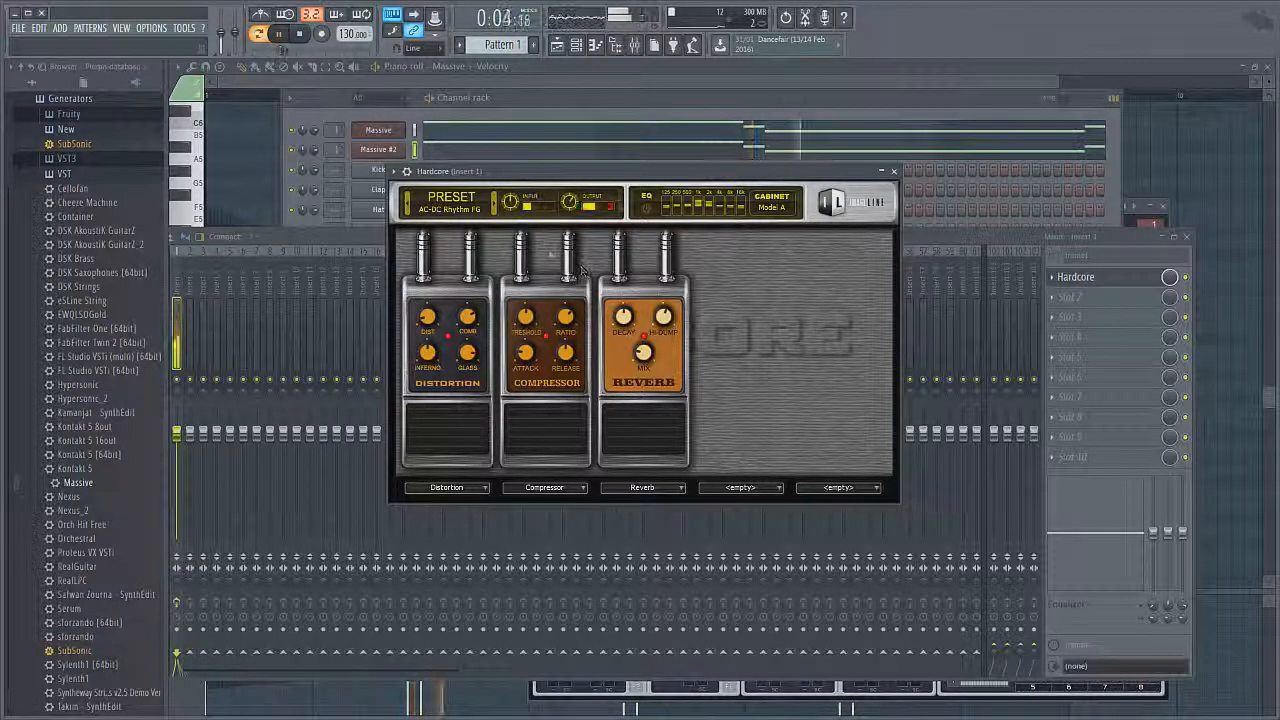
# Step: Move the mixer to reveal its master track, remove Hardcore's Reverb pedal and replay the bass
pyautogui.click(343, 234)
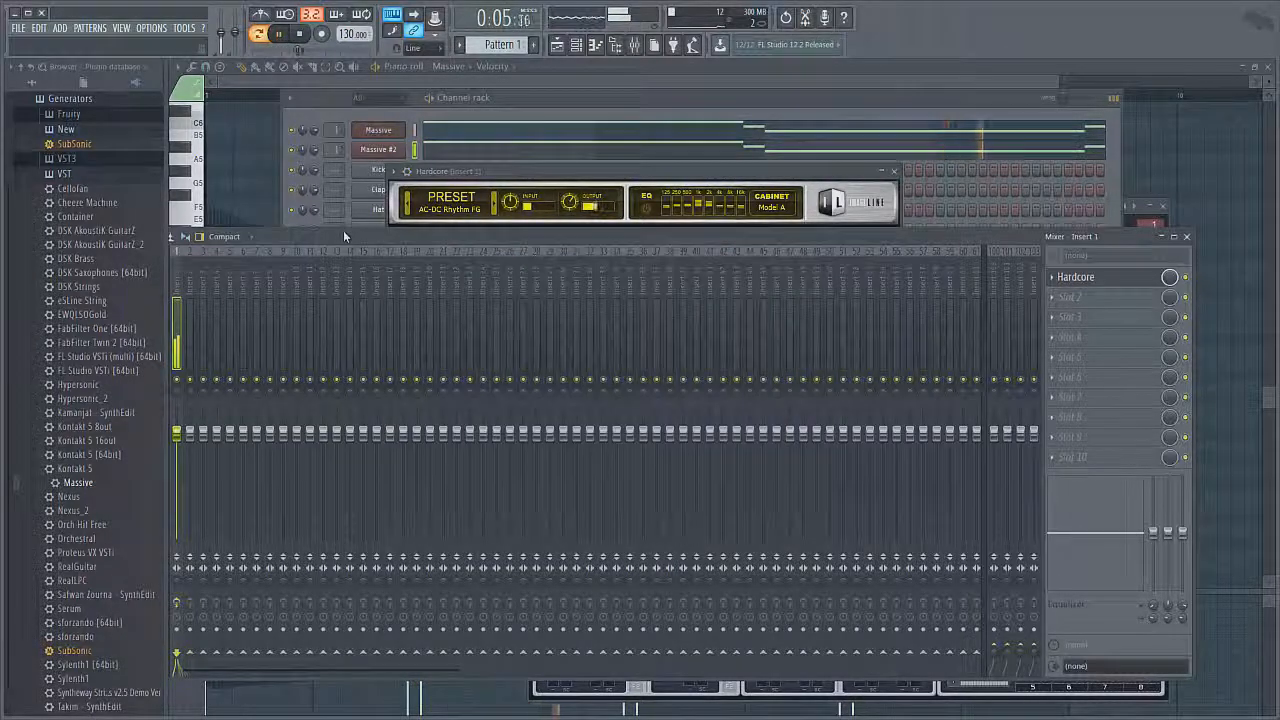
pyautogui.moveTo(344, 236); pyautogui.dragTo(491, 243)
pyautogui.press('space')
pyautogui.click(548, 174)
pyautogui.press('space')
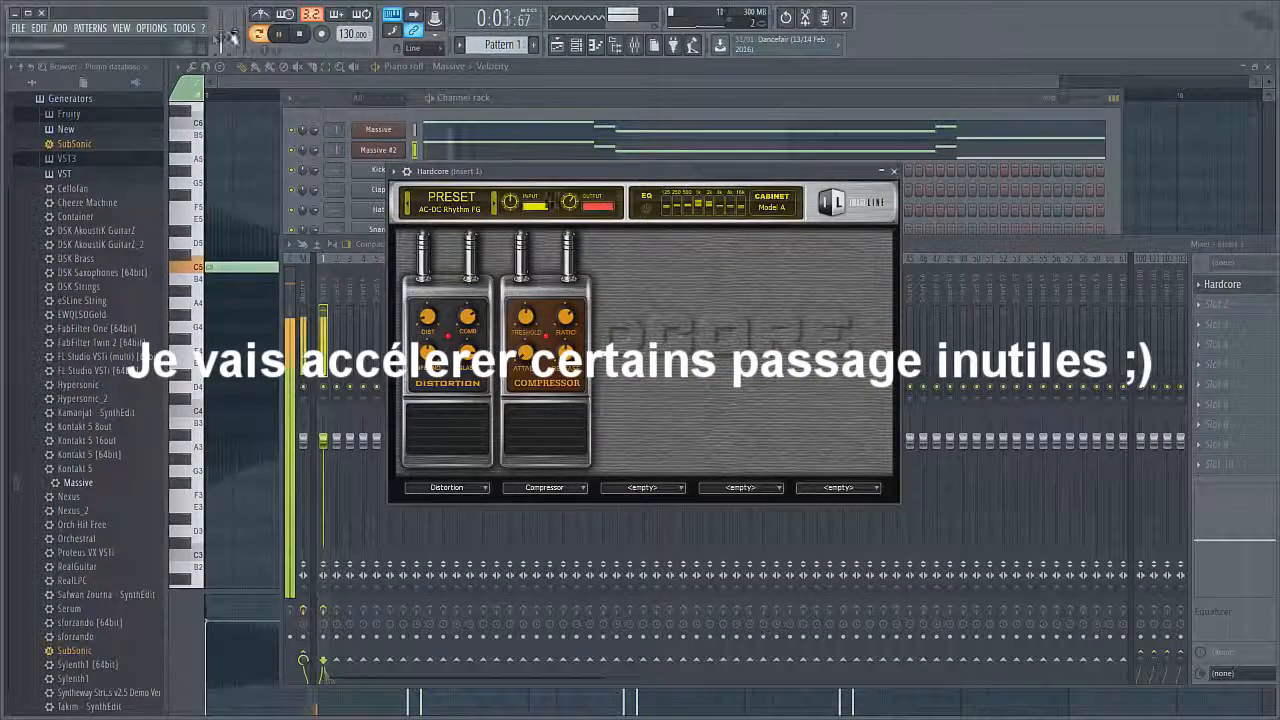
# Step: Audition the distorted bass with the Massive #2 instrument window in front
pyautogui.press('space')
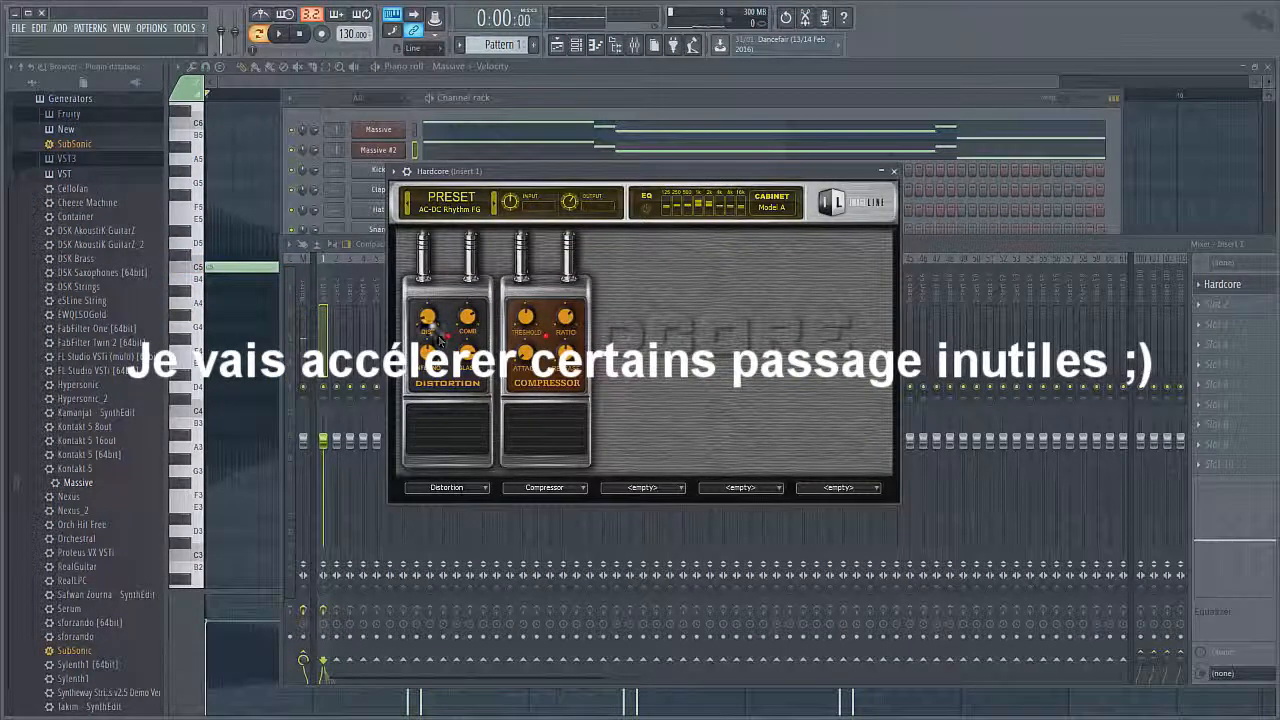
pyautogui.press('space')
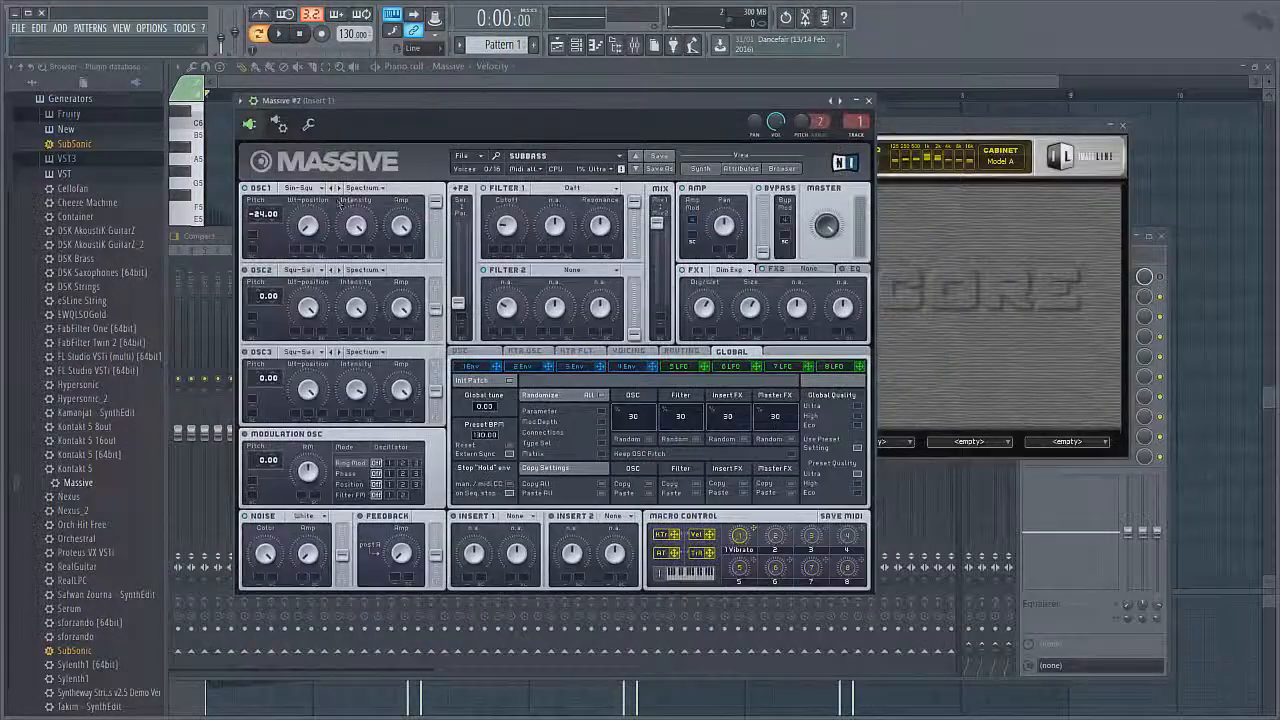
pyautogui.press('space')
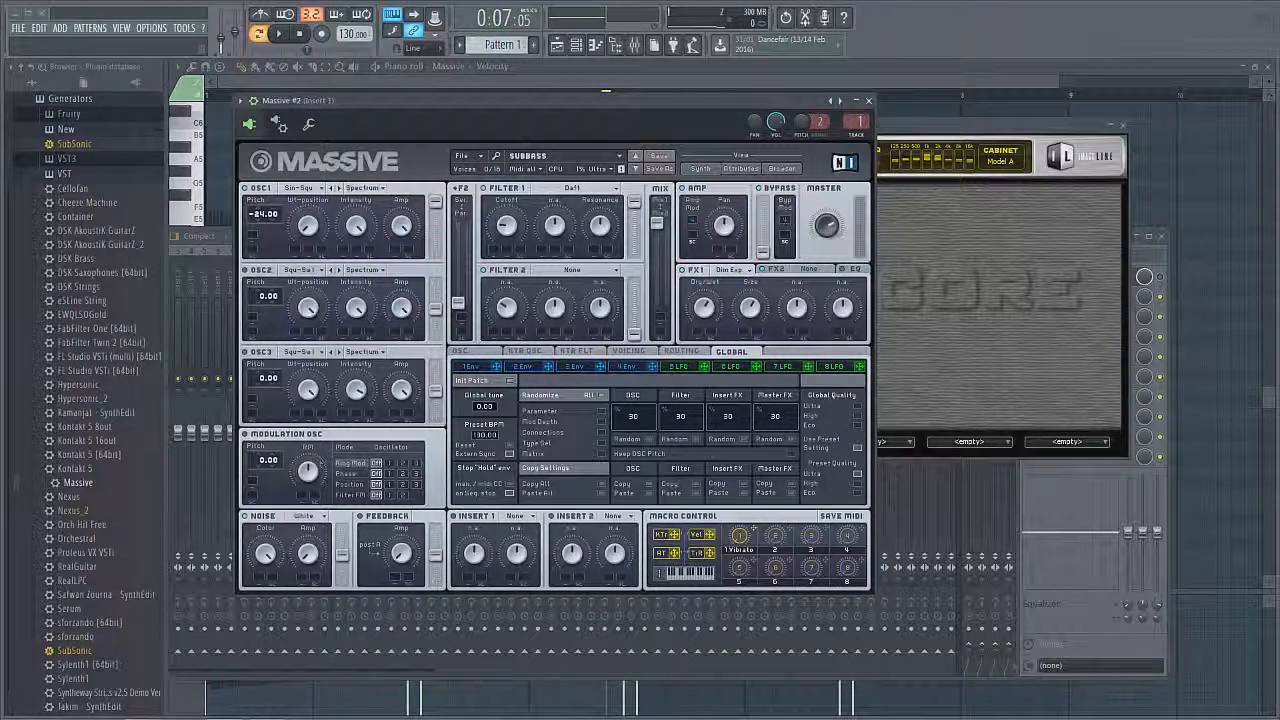
# Step: Bring the mixer forward, select the master track and disable its Fruity Limiter
pyautogui.click(1092, 630)
pyautogui.moveTo(272, 238); pyautogui.dragTo(388, 219)
pyautogui.click(245, 300)
pyautogui.moveTo(503, 220); pyautogui.dragTo(366, 226)
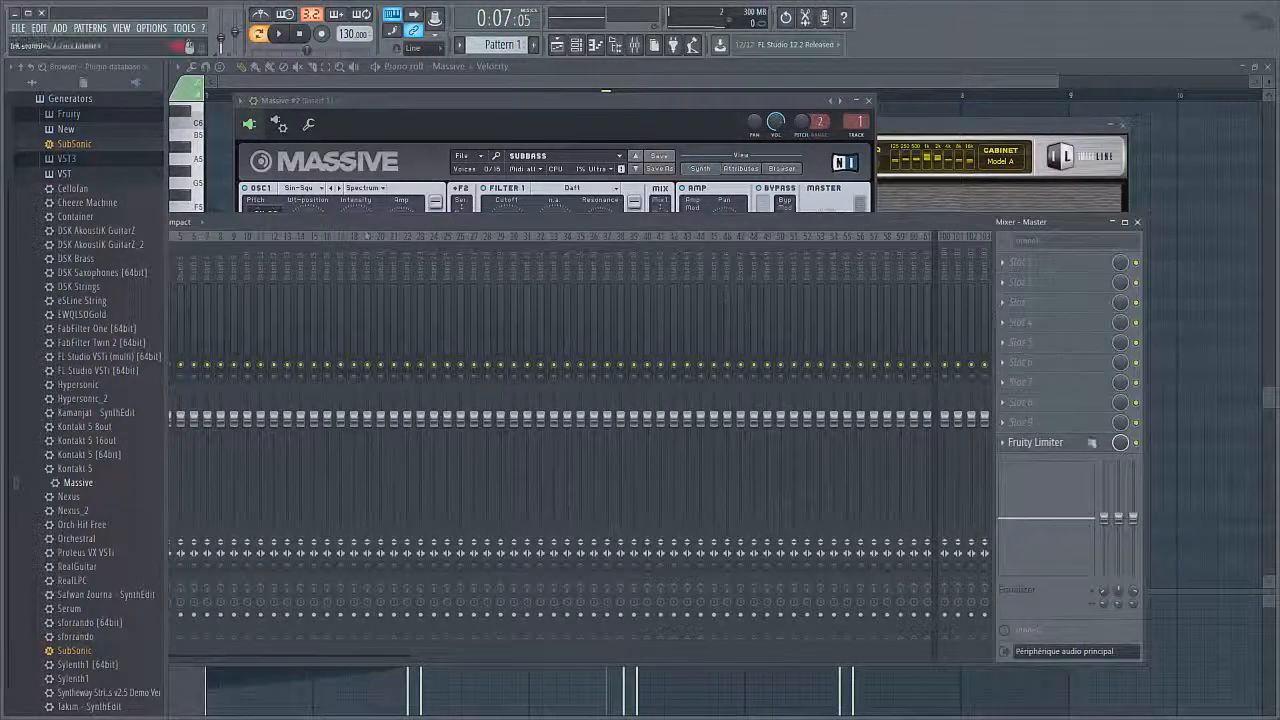
pyautogui.click(1136, 442)
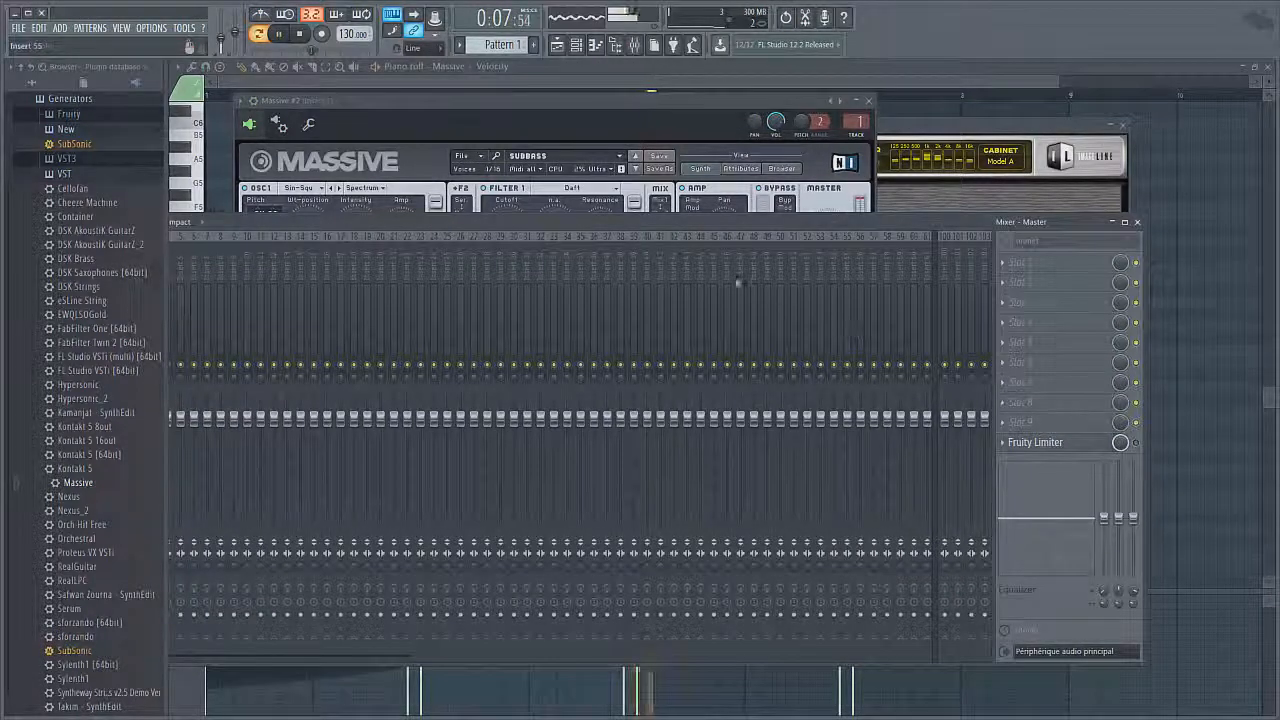
# Step: Bypass Hardcore on mixer insert 1, audition the bass with Massive #2 in view and move that window lower
pyautogui.press('space')
pyautogui.click(570, 102)
pyautogui.press('space')
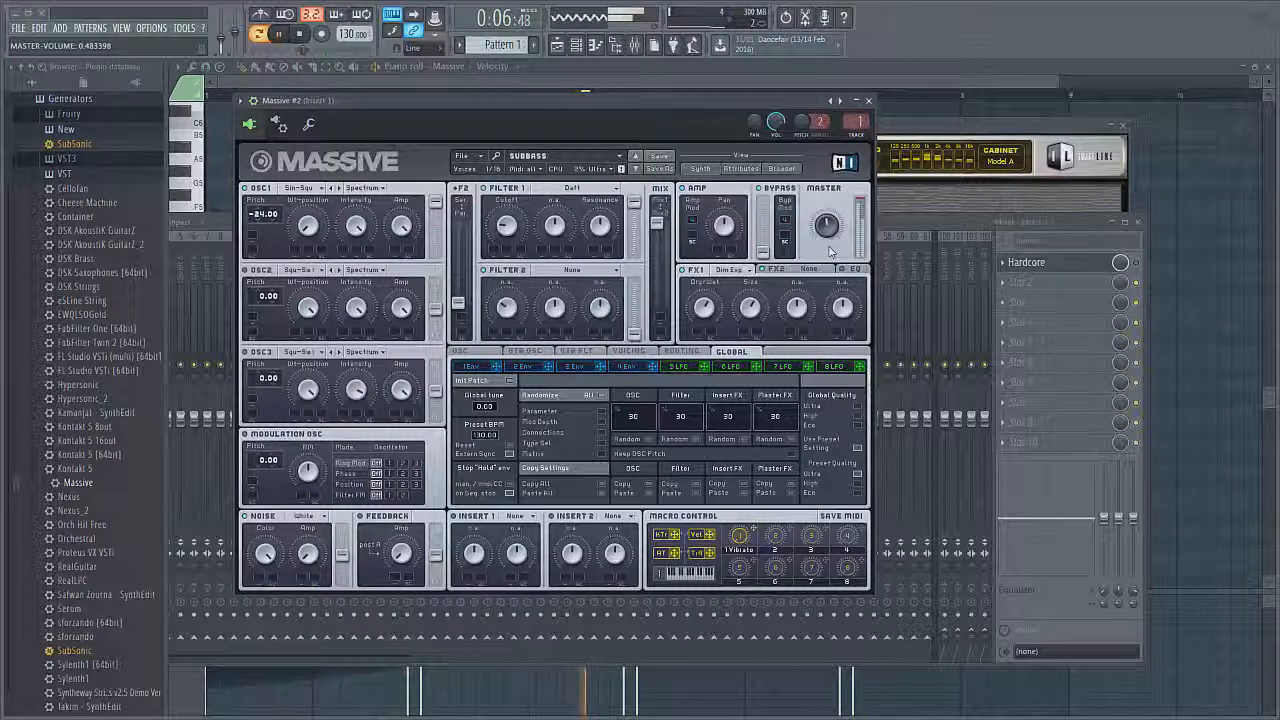
pyautogui.moveTo(691, 101); pyautogui.dragTo(702, 286)
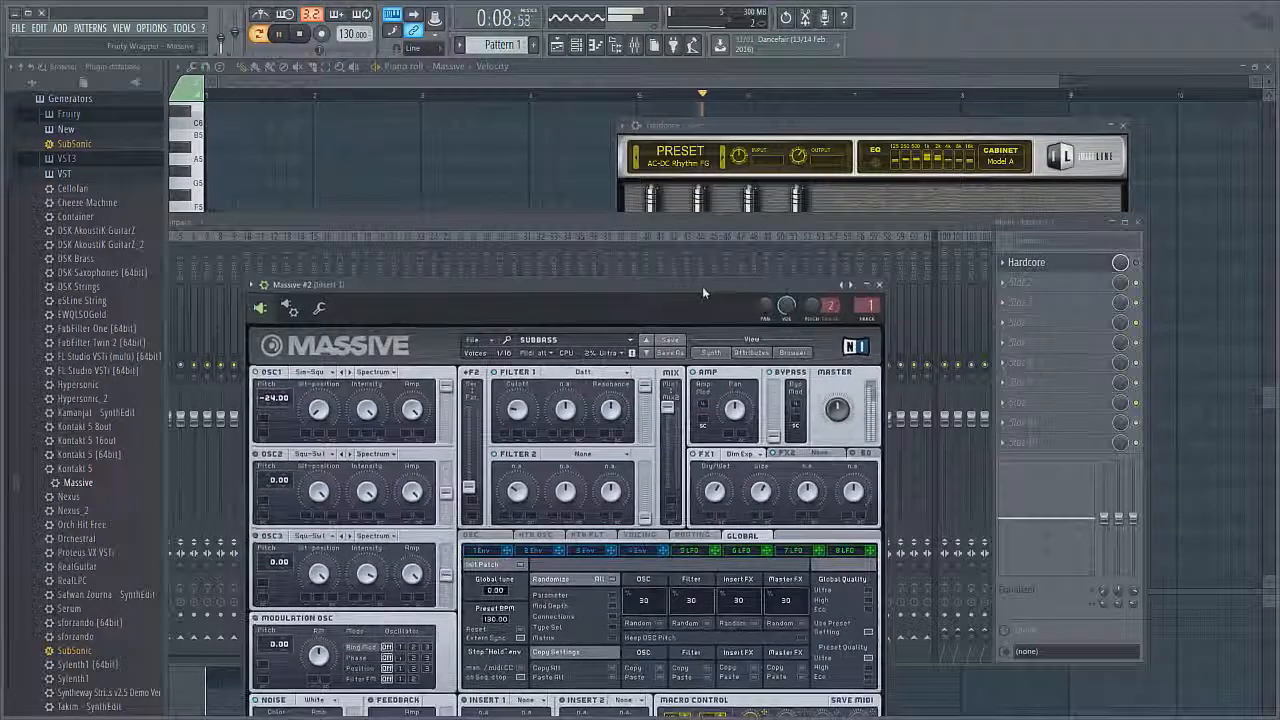
pyautogui.press('space')
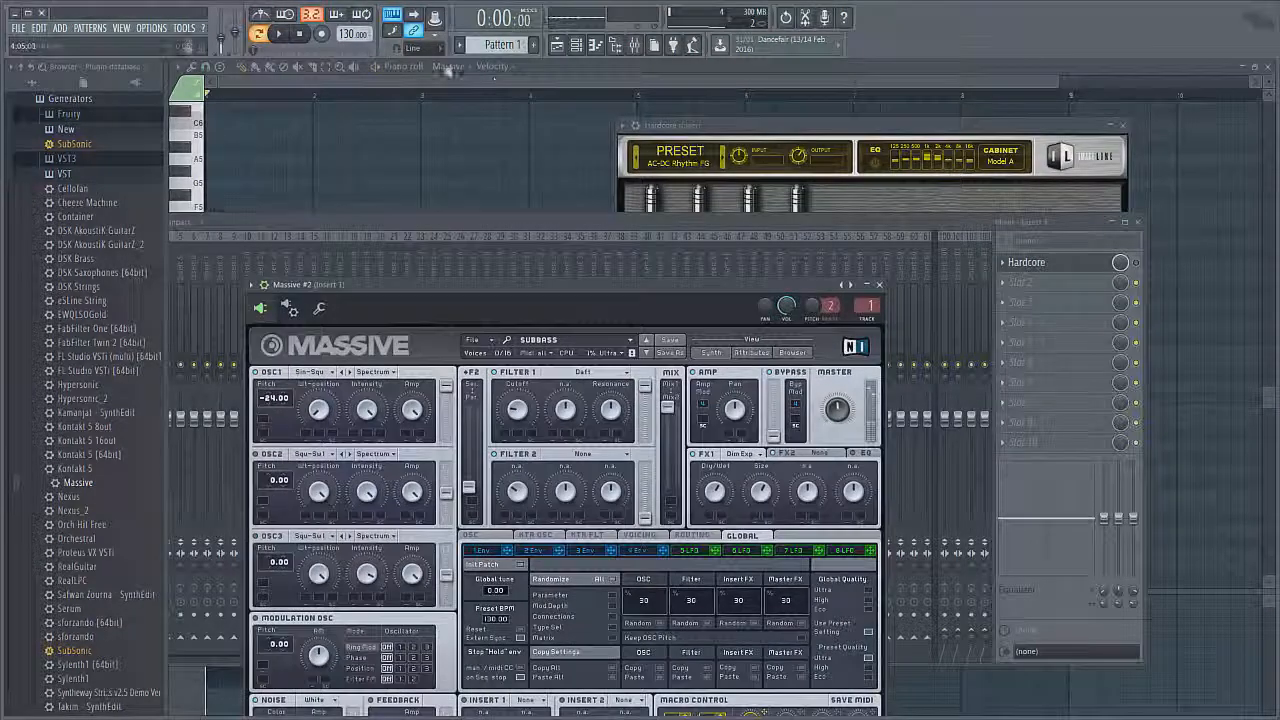
# Step: Open the first Massive channel's instrument window, play the bass and re-enable Hardcore on mixer insert 1
pyautogui.click(557, 44)
pyautogui.click(576, 44)
pyautogui.click(378, 130)
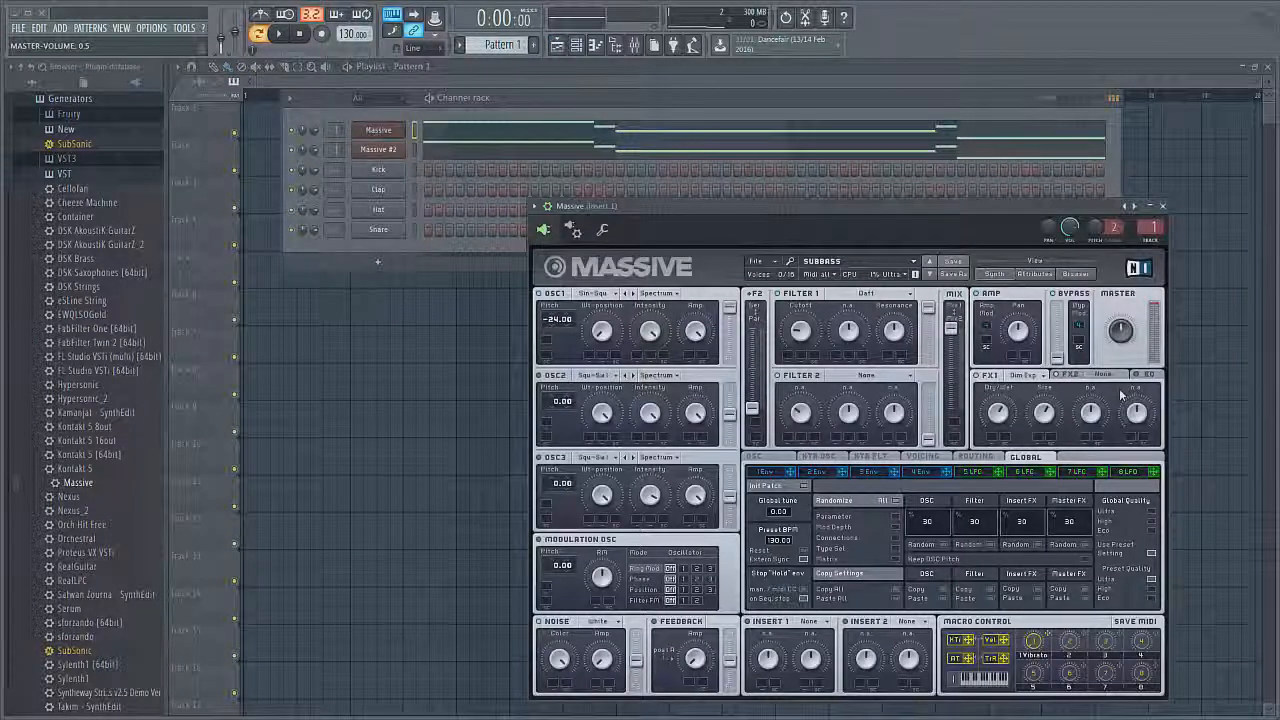
pyautogui.press('space')
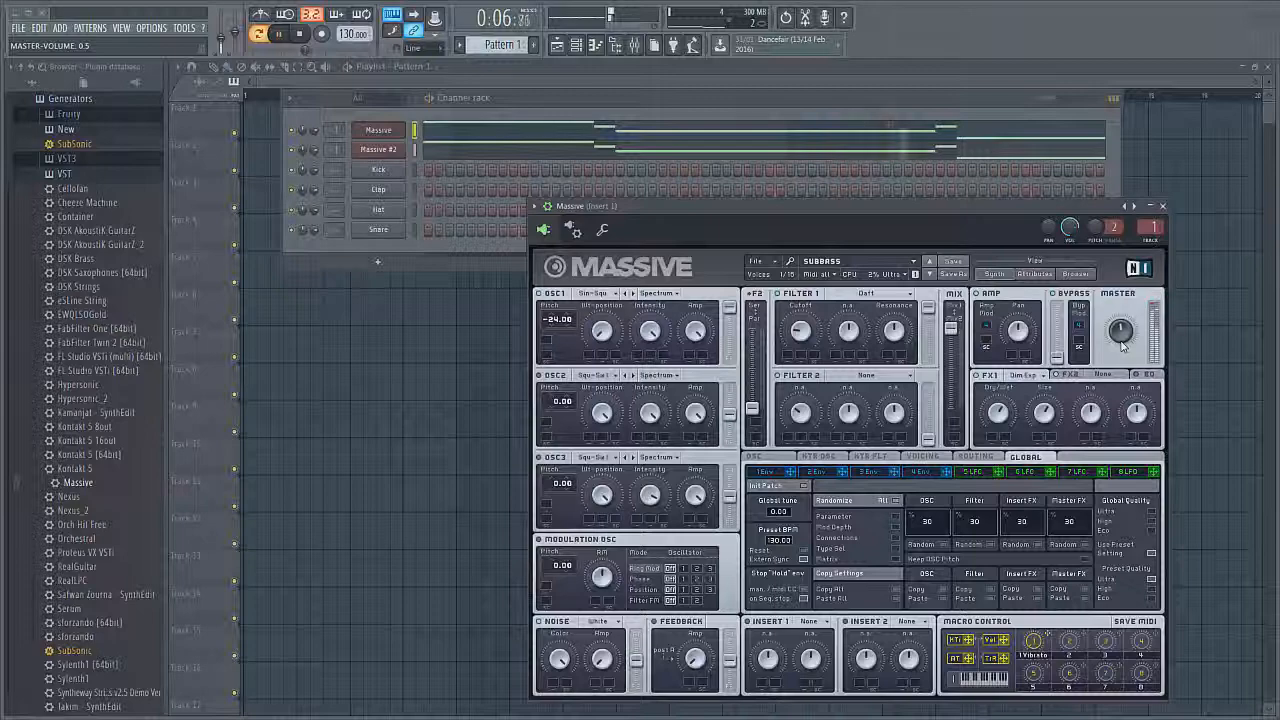
pyautogui.press('F9')
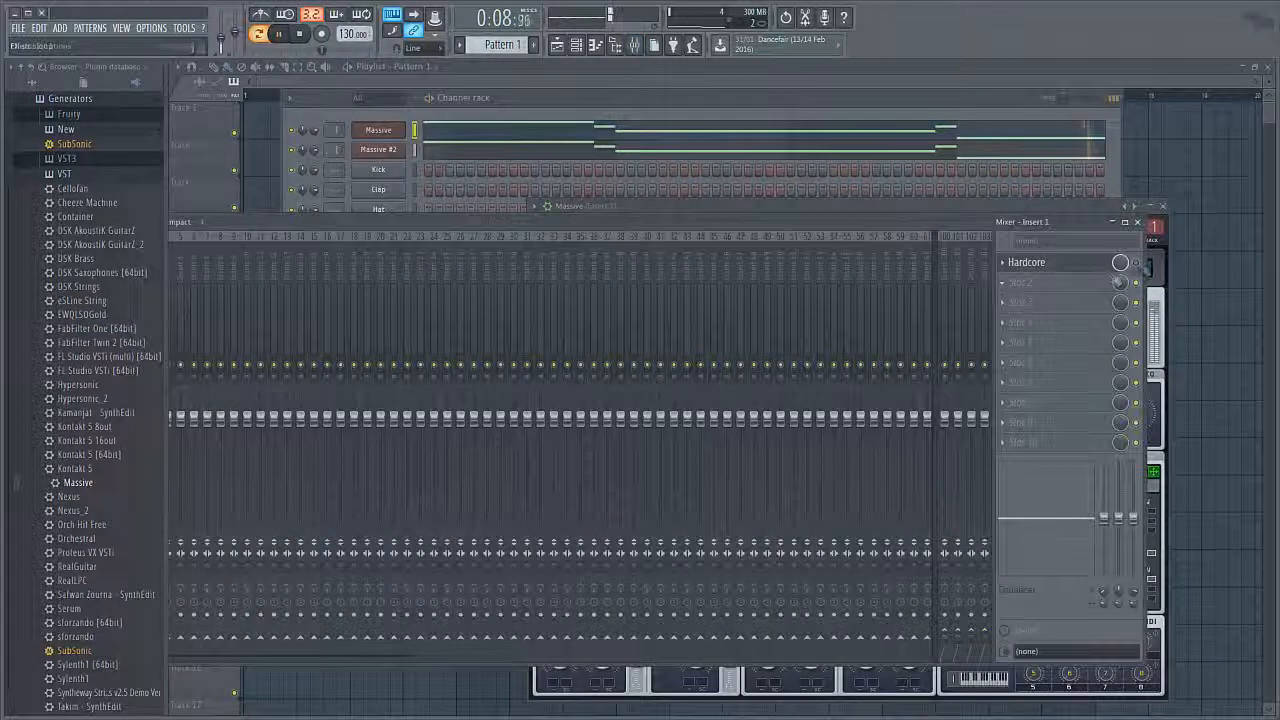
pyautogui.press('space')
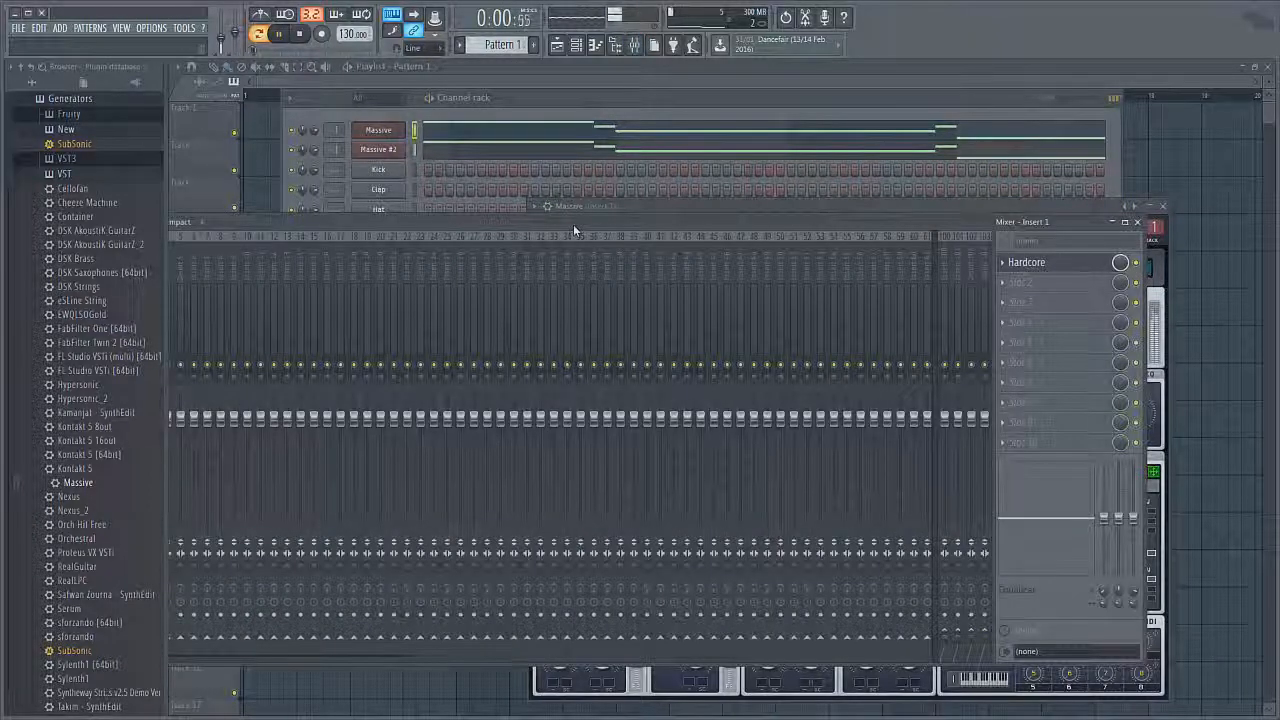
# Step: Load a second Hardcore with the AC-DC Rhythm FG preset on insert 1 and arrange both Hardcore windows for comparison
pyautogui.moveTo(583, 226); pyautogui.dragTo(741, 198)
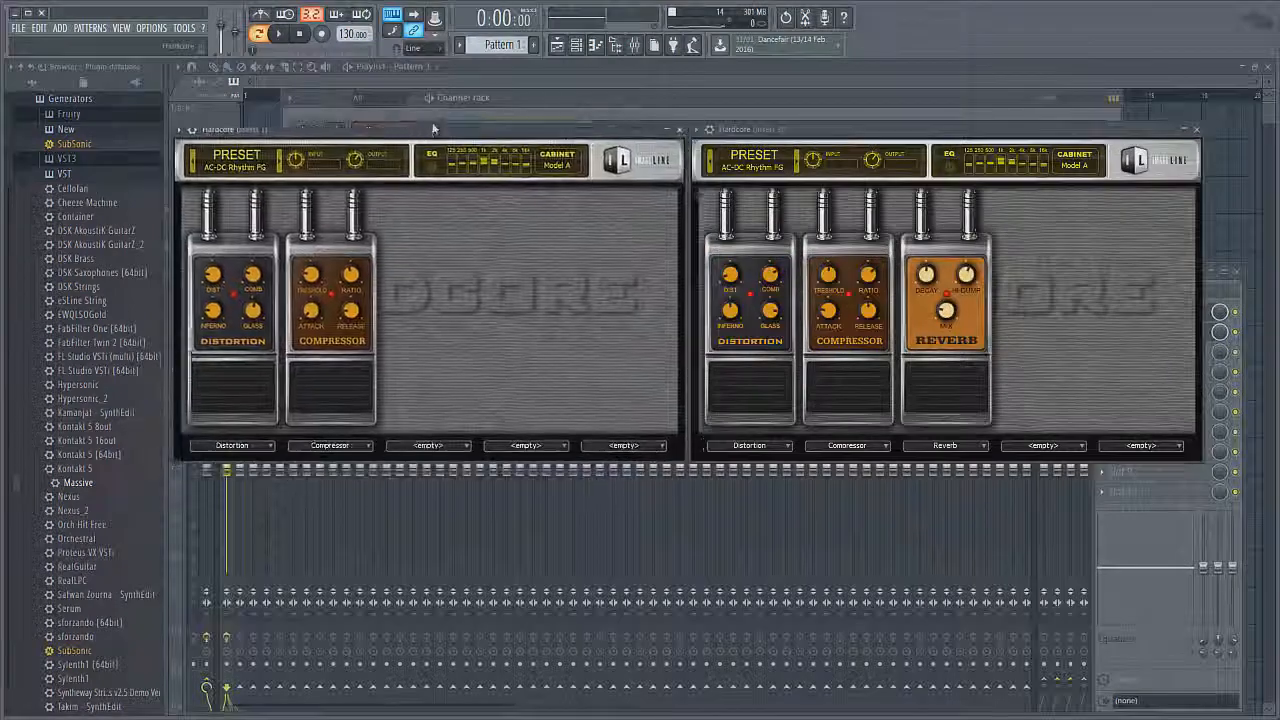
pyautogui.moveTo(420, 131); pyautogui.dragTo(420, 239)
pyautogui.moveTo(750, 131); pyautogui.dragTo(163, 135)
pyautogui.moveTo(630, 240); pyautogui.dragTo(1279, 142)
pyautogui.moveTo(511, 133); pyautogui.dragTo(656, 131)
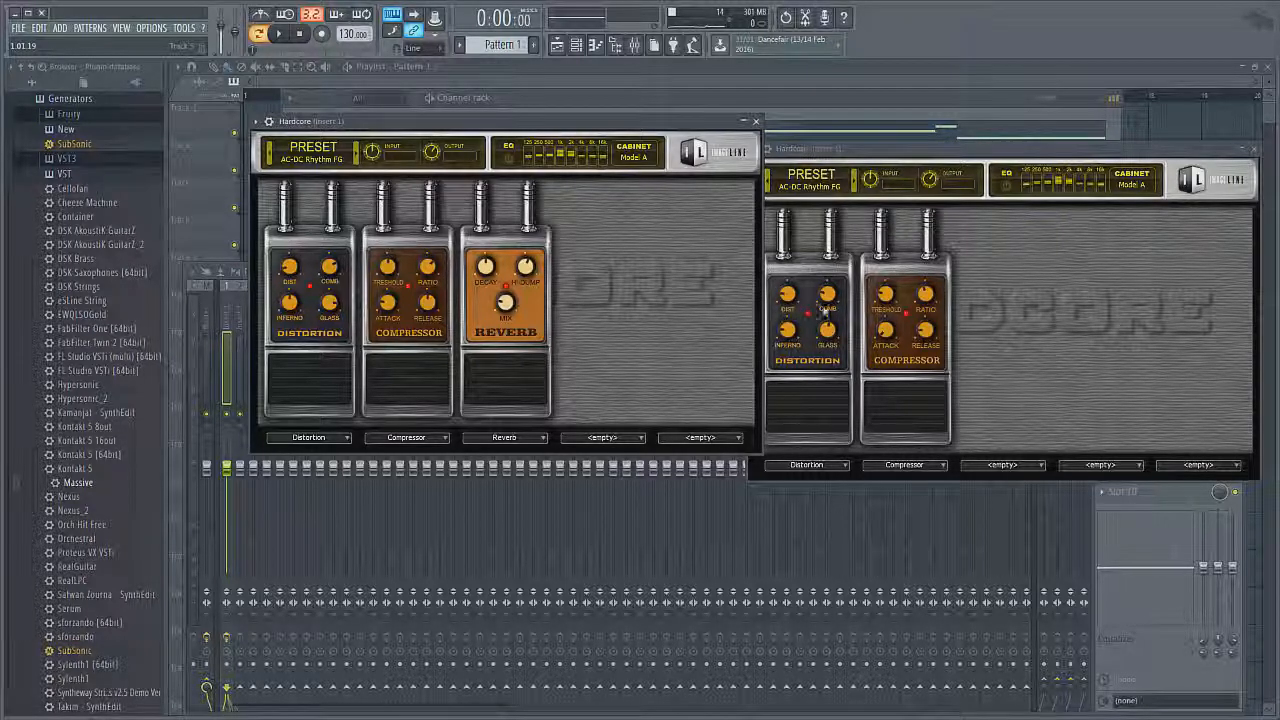
# Step: Move the overlapping Hardcore window aside and clear the second effect slot of mixer insert 1
pyautogui.moveTo(909, 150); pyautogui.dragTo(651, 298)
pyautogui.click(1103, 333)
pyautogui.click(1117, 349)
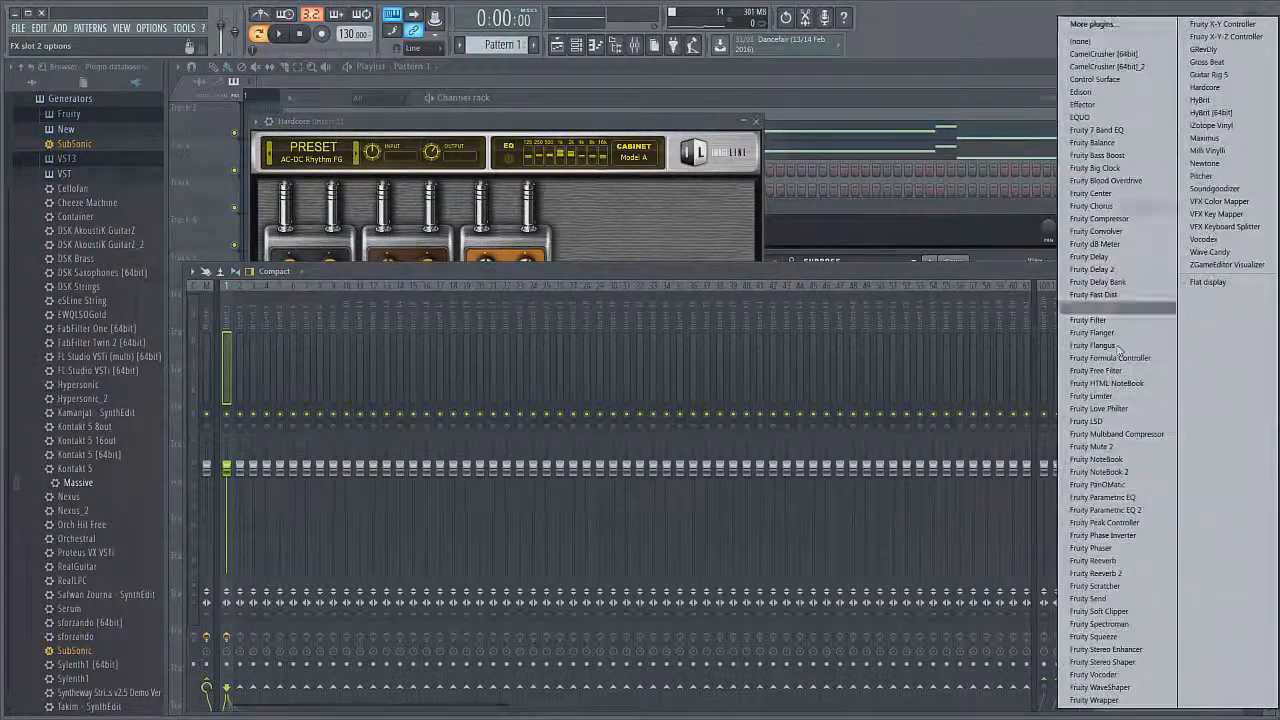
pyautogui.click(1082, 45)
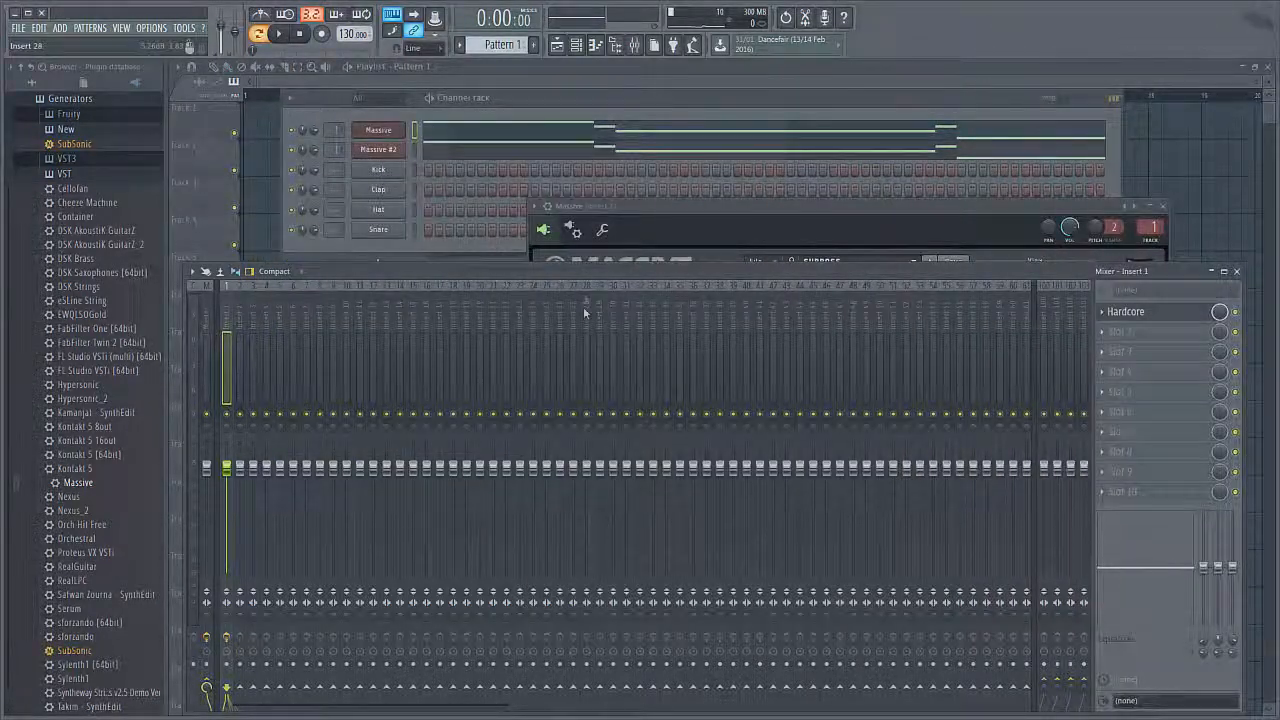
# Step: Bring the first Massive window in front of the mixer and audition the bass through the remaining Hardcore
pyautogui.moveTo(654, 204); pyautogui.dragTo(587, 197)
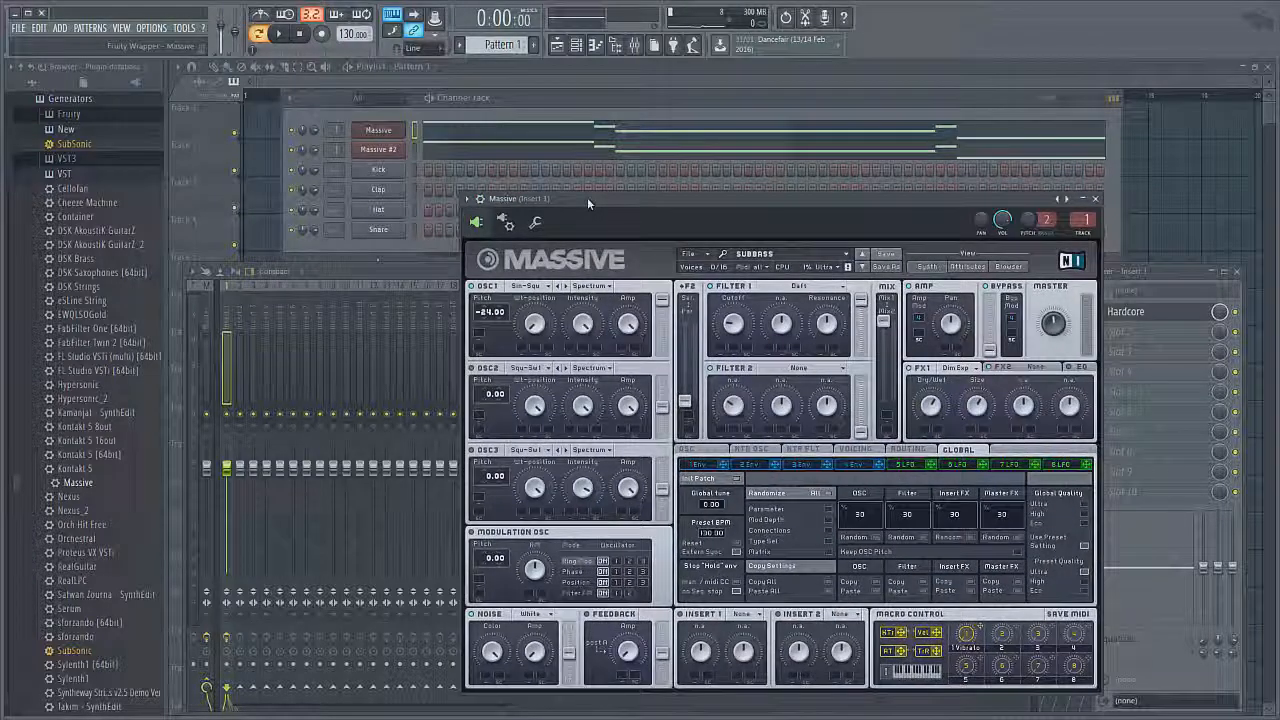
pyautogui.press('space')
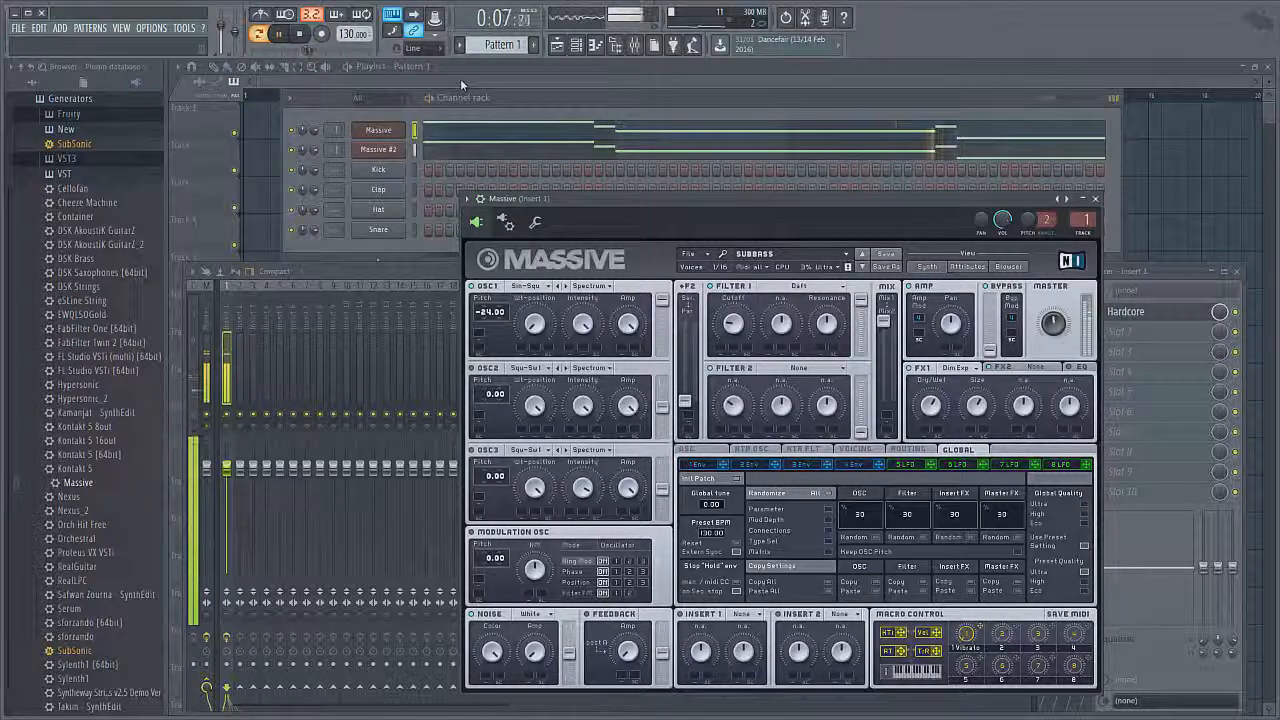
pyautogui.press('space')
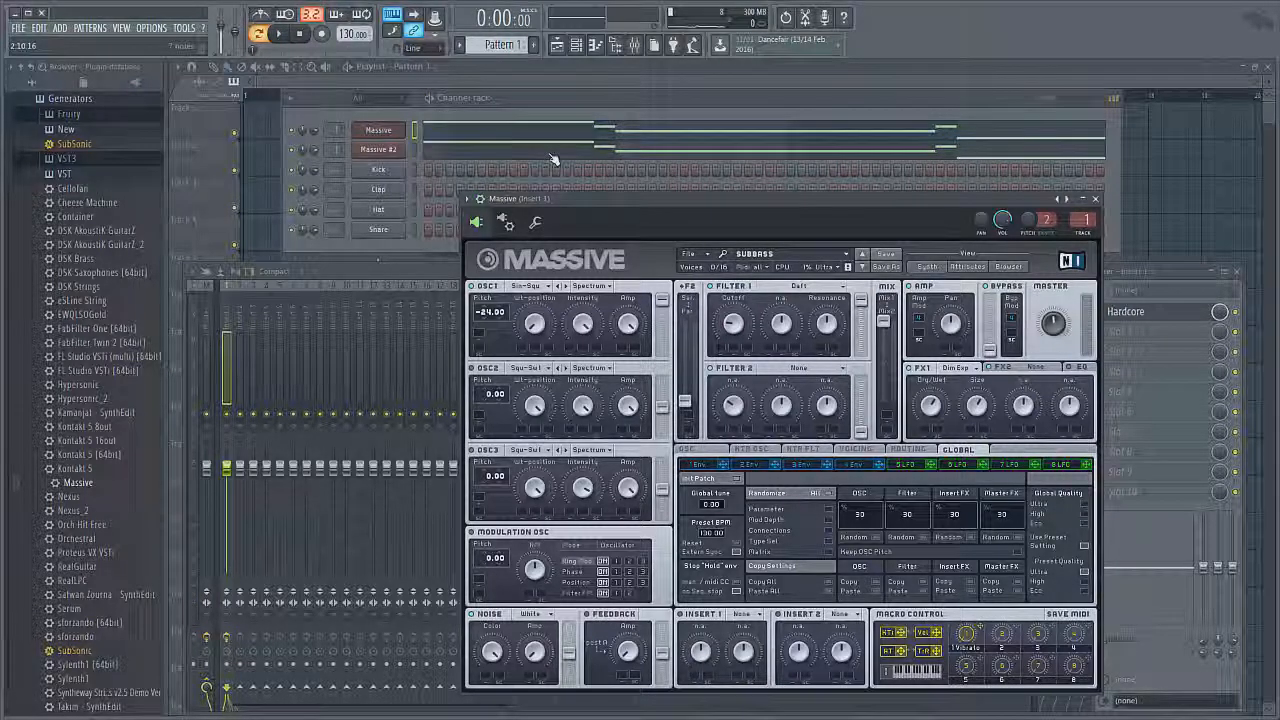
# Step: Bypass Hardcore on mixer insert 1, play the bass dry, and play it again with Hardcore re-enabled to compare levels
pyautogui.click(1245, 318)
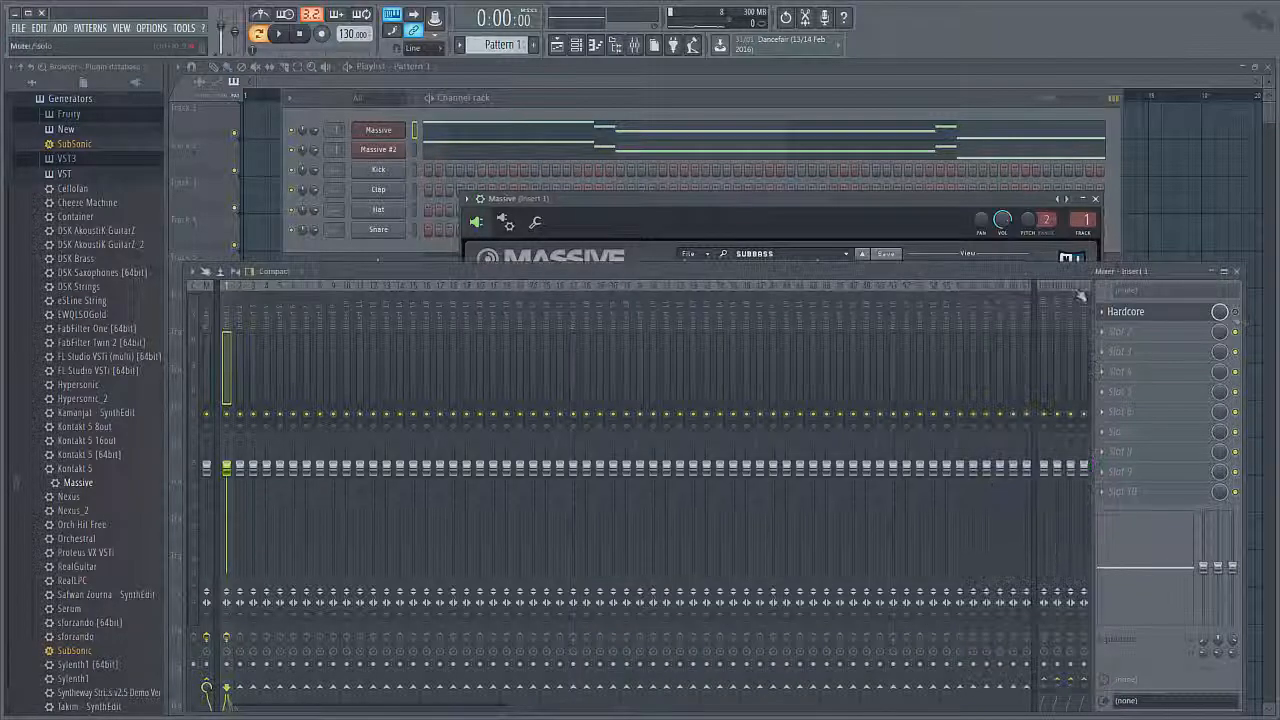
pyautogui.press('space')
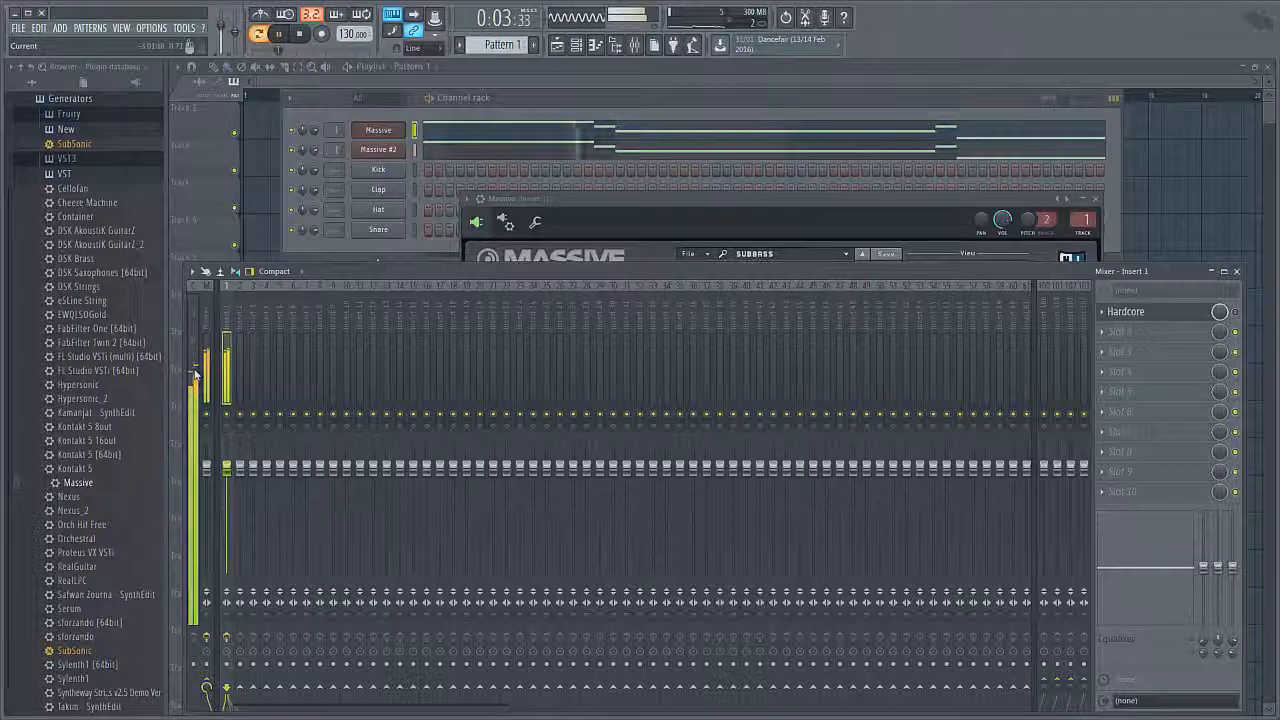
pyautogui.press('space')
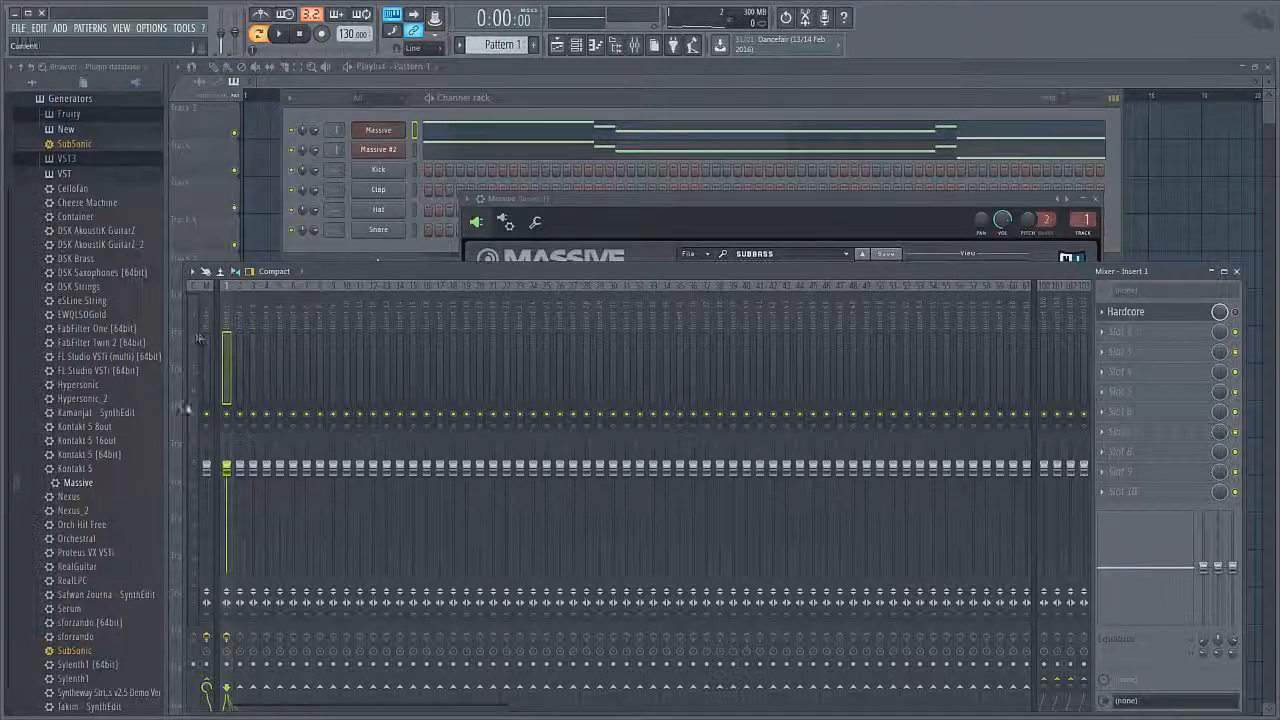
pyautogui.press('space')
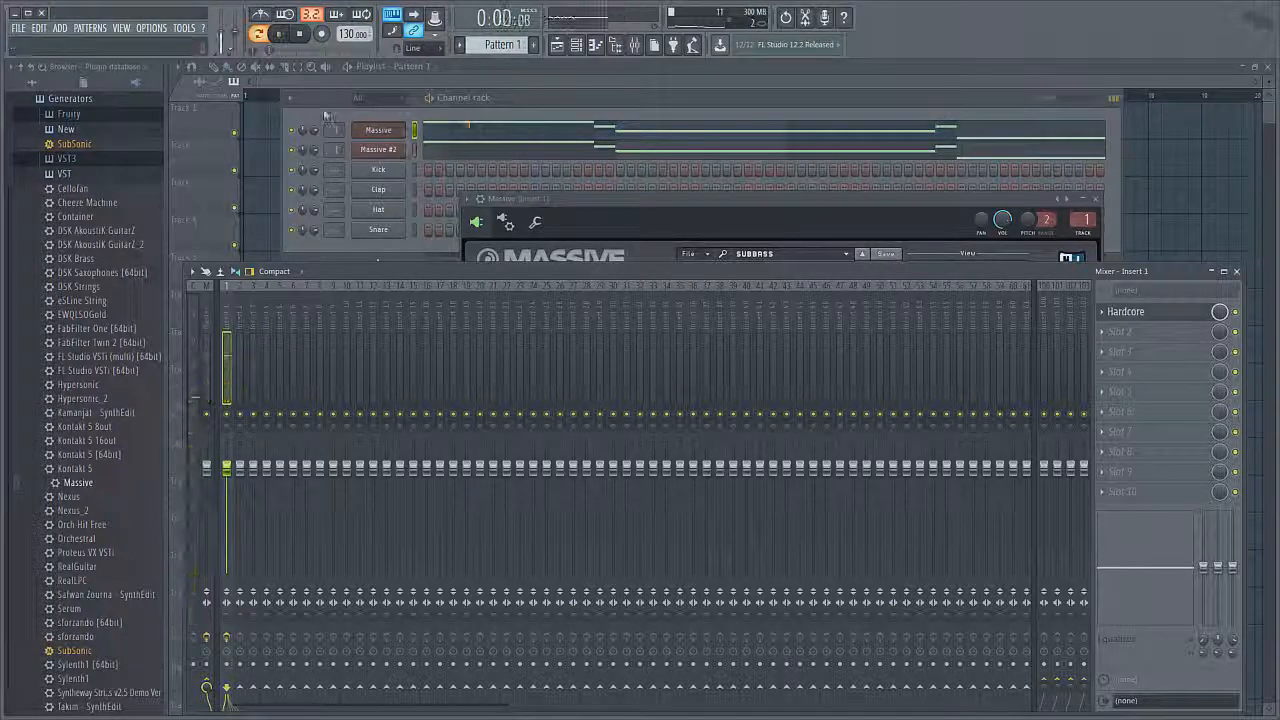
# Step: Check the Master and Current mixer tracks' levels during playback and turn down the main volume
pyautogui.click(207, 340)
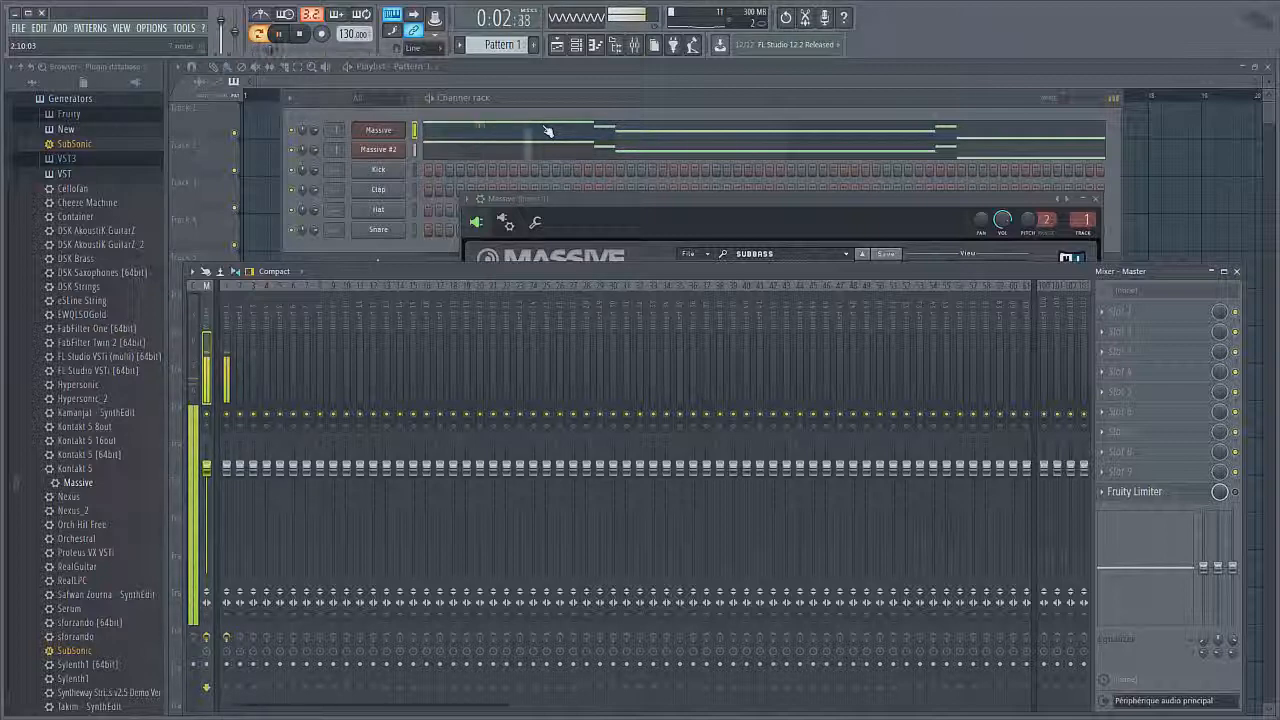
pyautogui.click(195, 347)
pyautogui.moveTo(224, 20); pyautogui.dragTo(221, 47)
pyautogui.press('space')
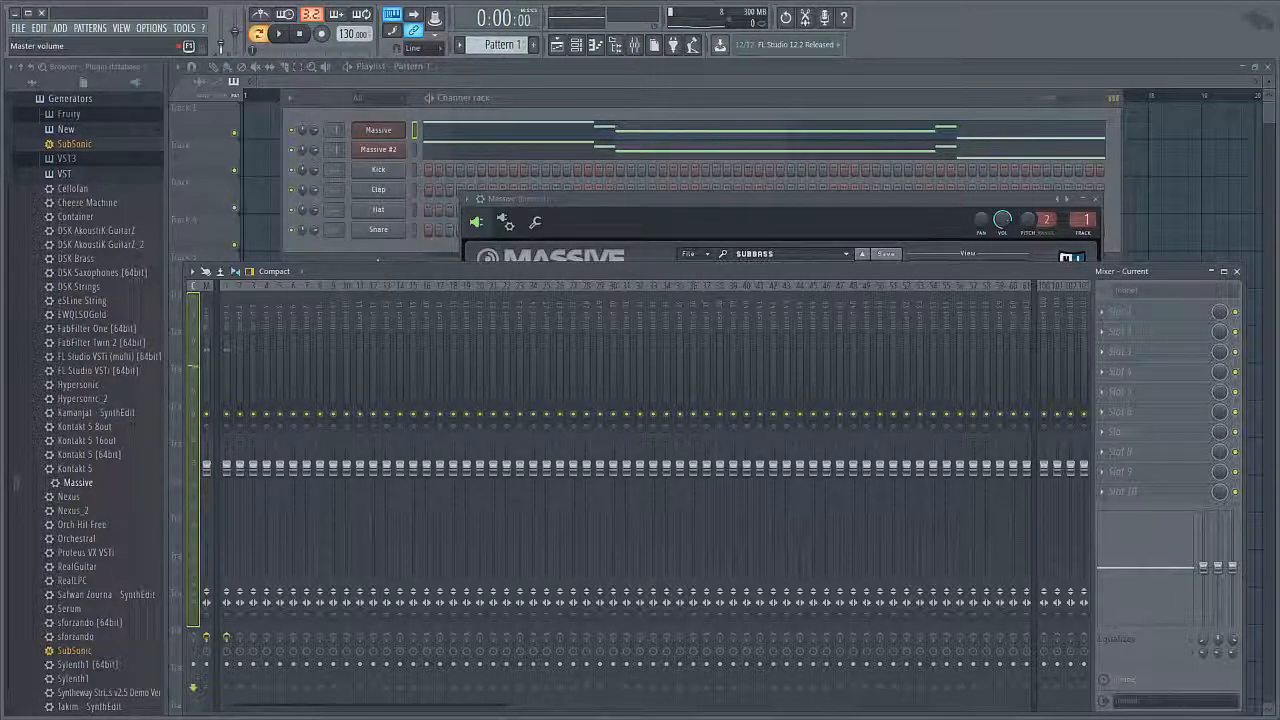
# Step: Replace Fruity Limiter with Maximus in slot 10 of the Master mixer track
pyautogui.click(206, 328)
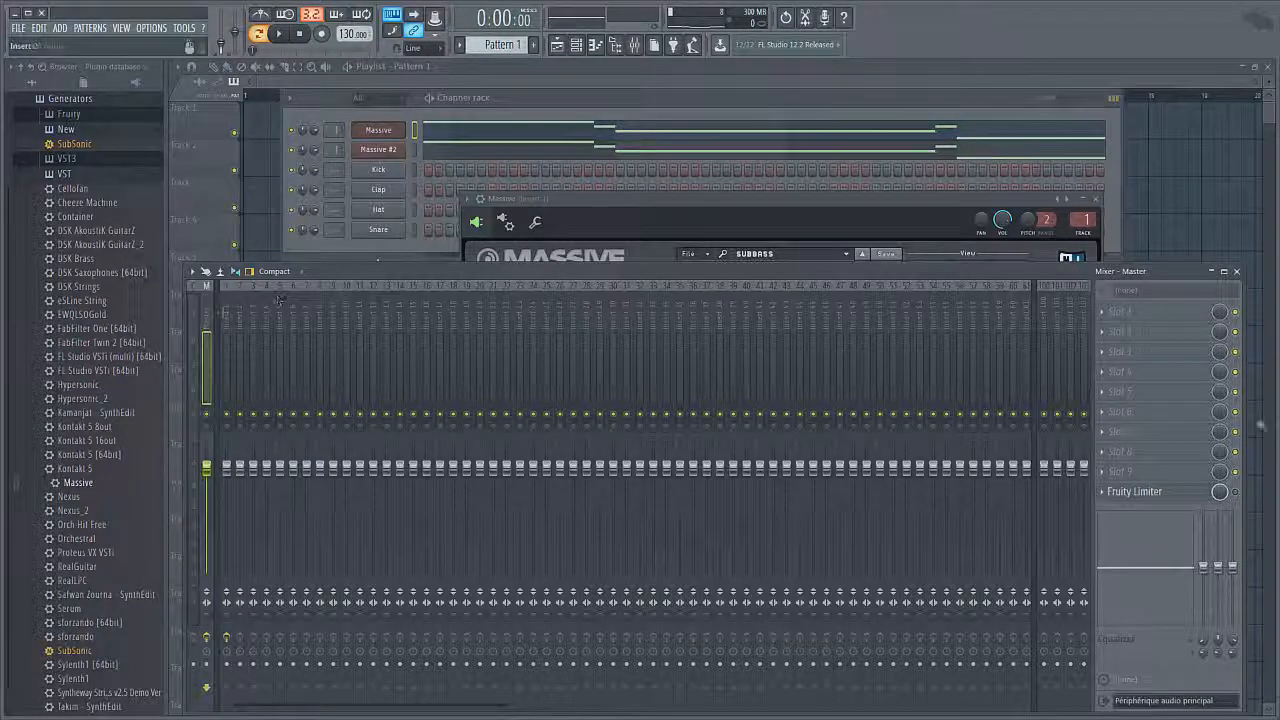
pyautogui.click(1109, 503)
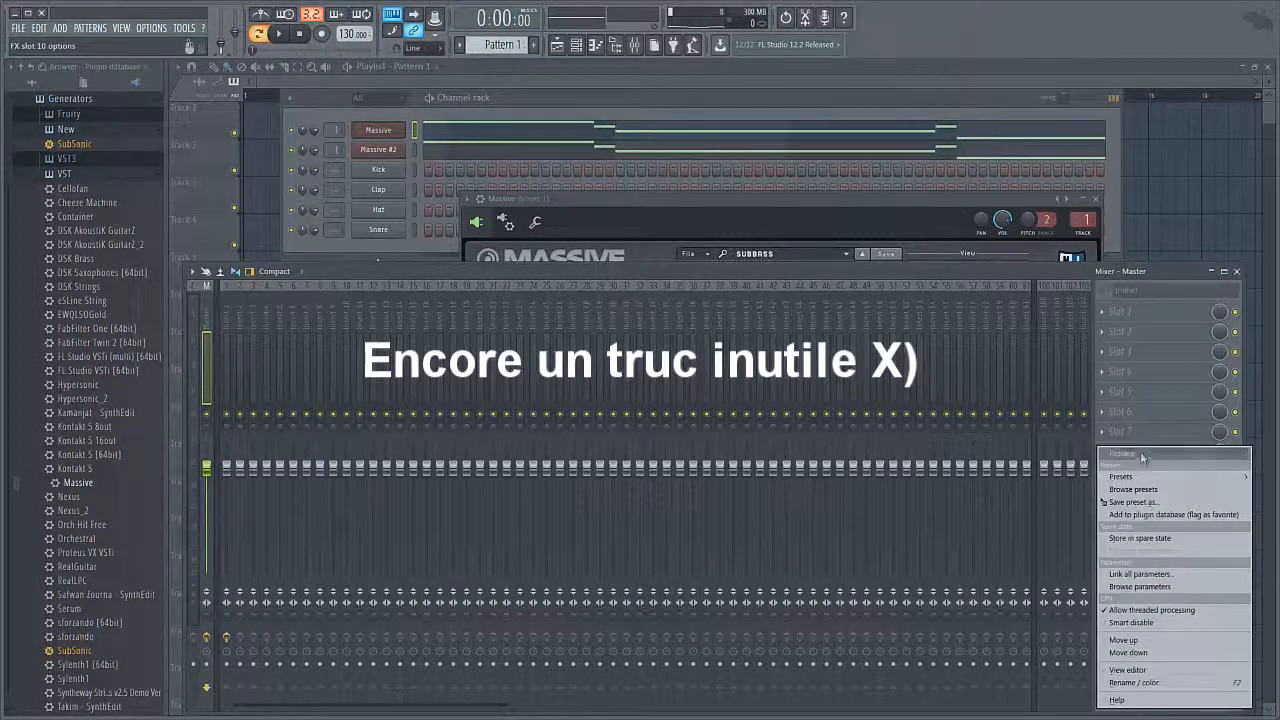
pyautogui.moveTo(1130, 460)
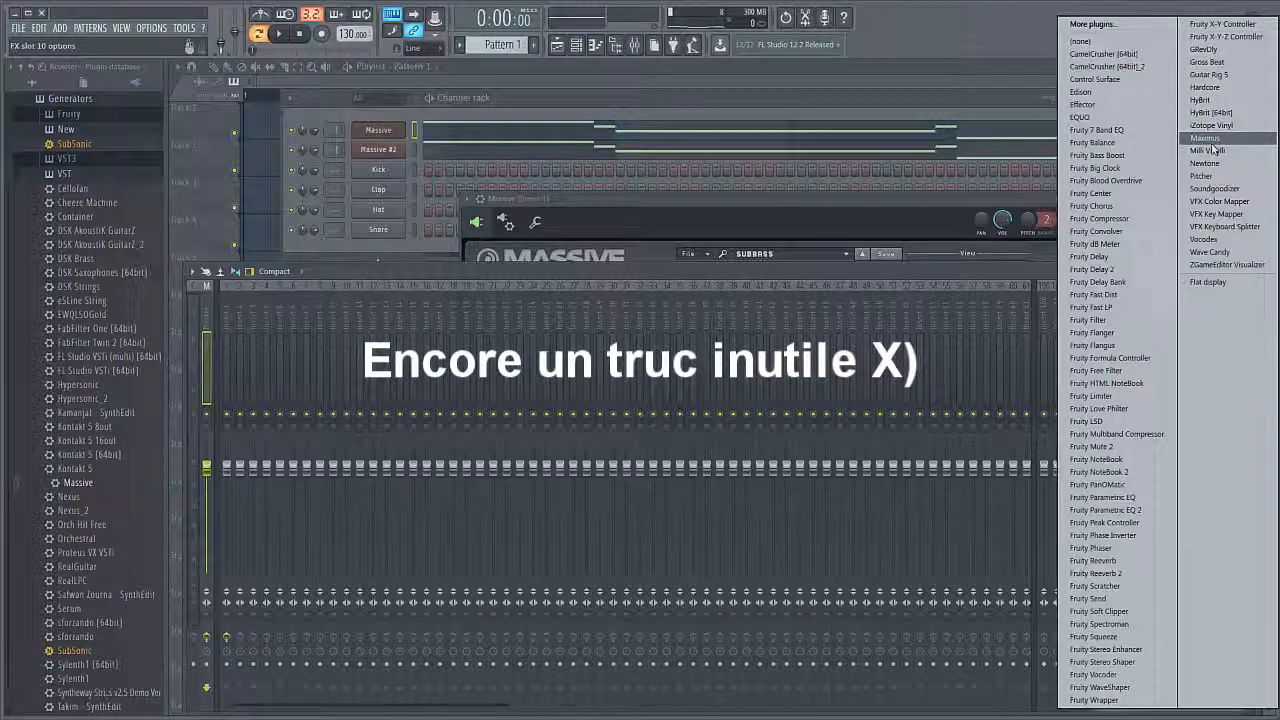
pyautogui.click(1204, 137)
# Step: Rearrange the Maximus and mixer windows, and load the Default preset in Maximus
pyautogui.moveTo(673, 427); pyautogui.dragTo(581, 292)
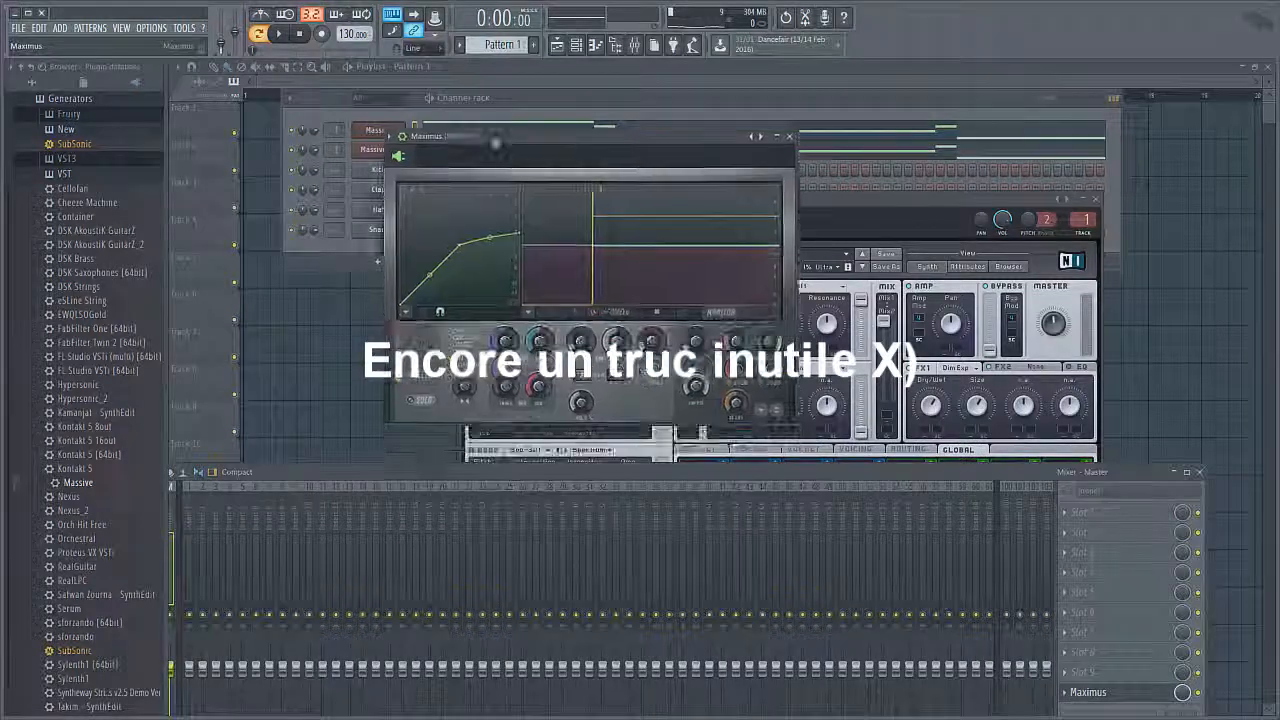
pyautogui.moveTo(882, 471); pyautogui.dragTo(841, 354)
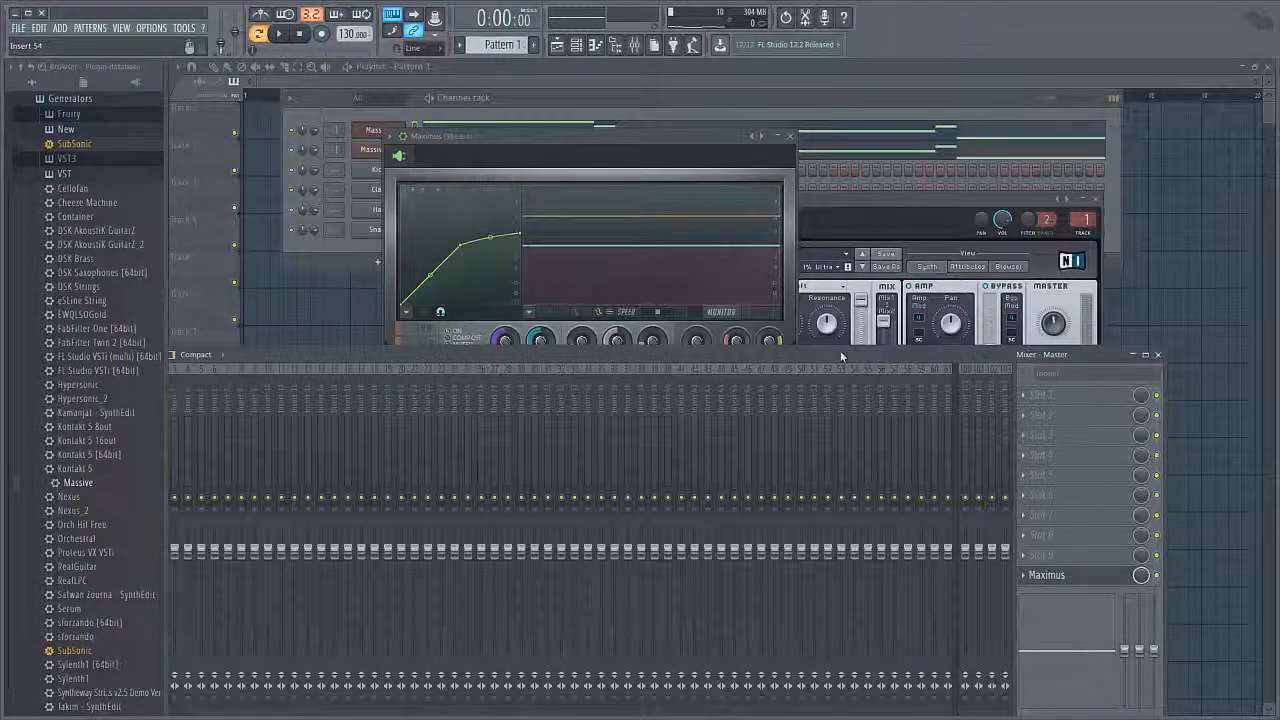
pyautogui.moveTo(487, 141); pyautogui.dragTo(411, 91)
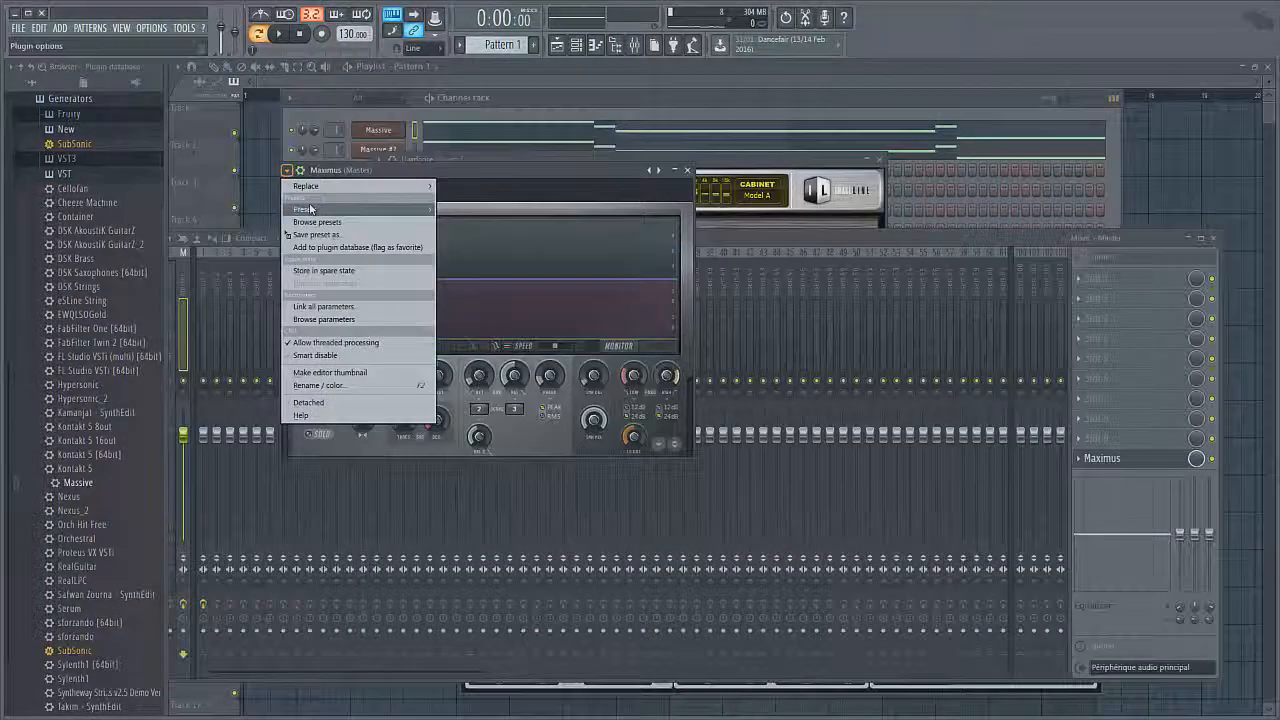
pyautogui.moveTo(310, 208)
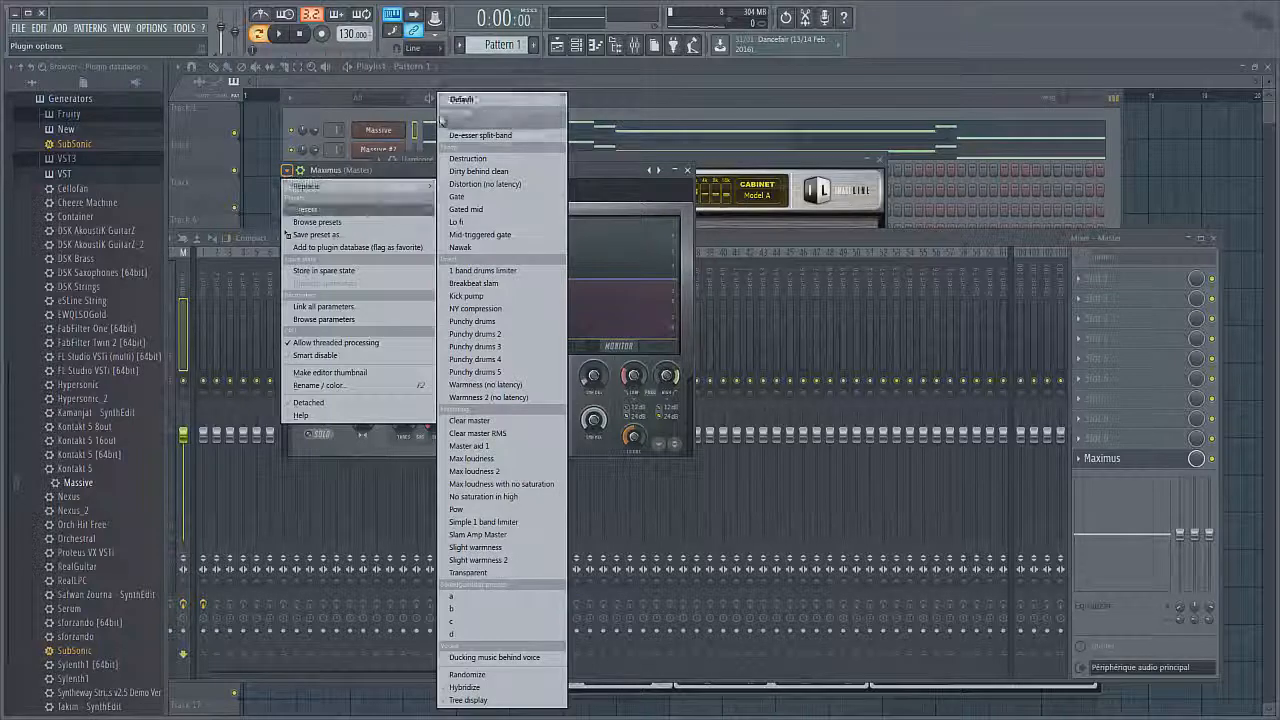
pyautogui.click(480, 115)
pyautogui.click(735, 243)
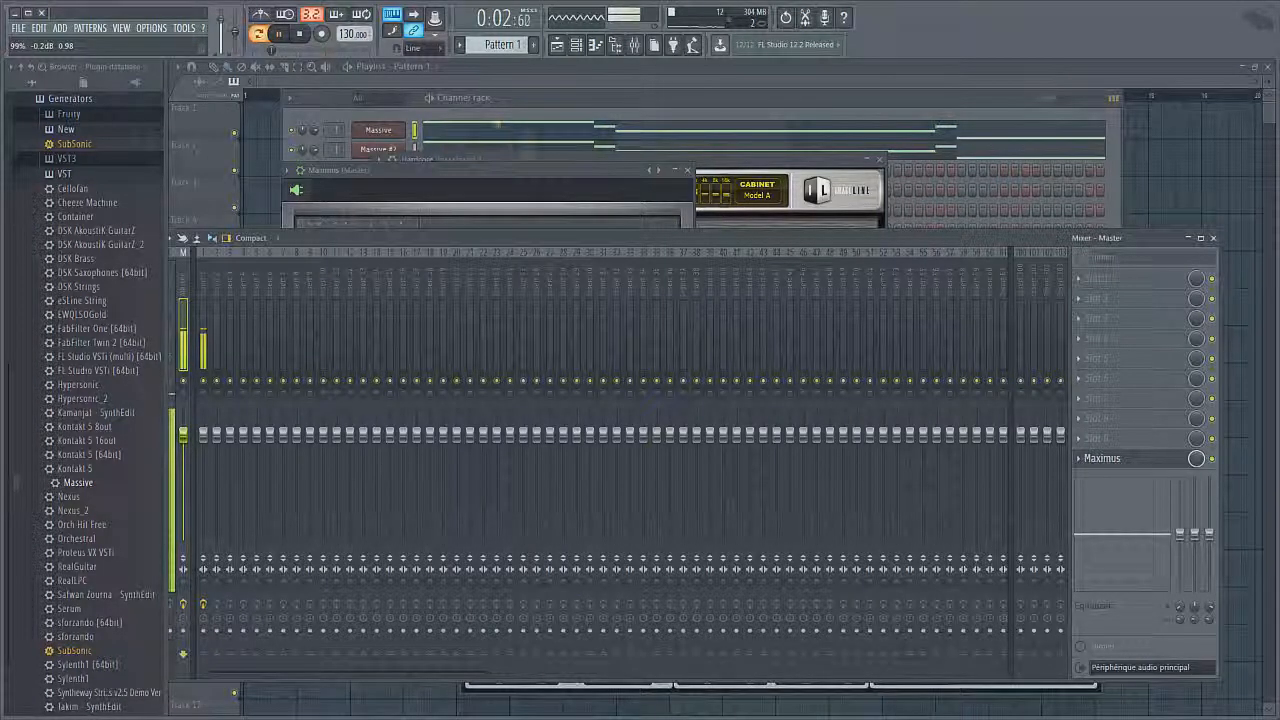
# Step: Hide the channel rack and reposition the Maximus window to watch its monitor display while the bass plays
pyautogui.click(578, 44)
pyautogui.click(578, 44)
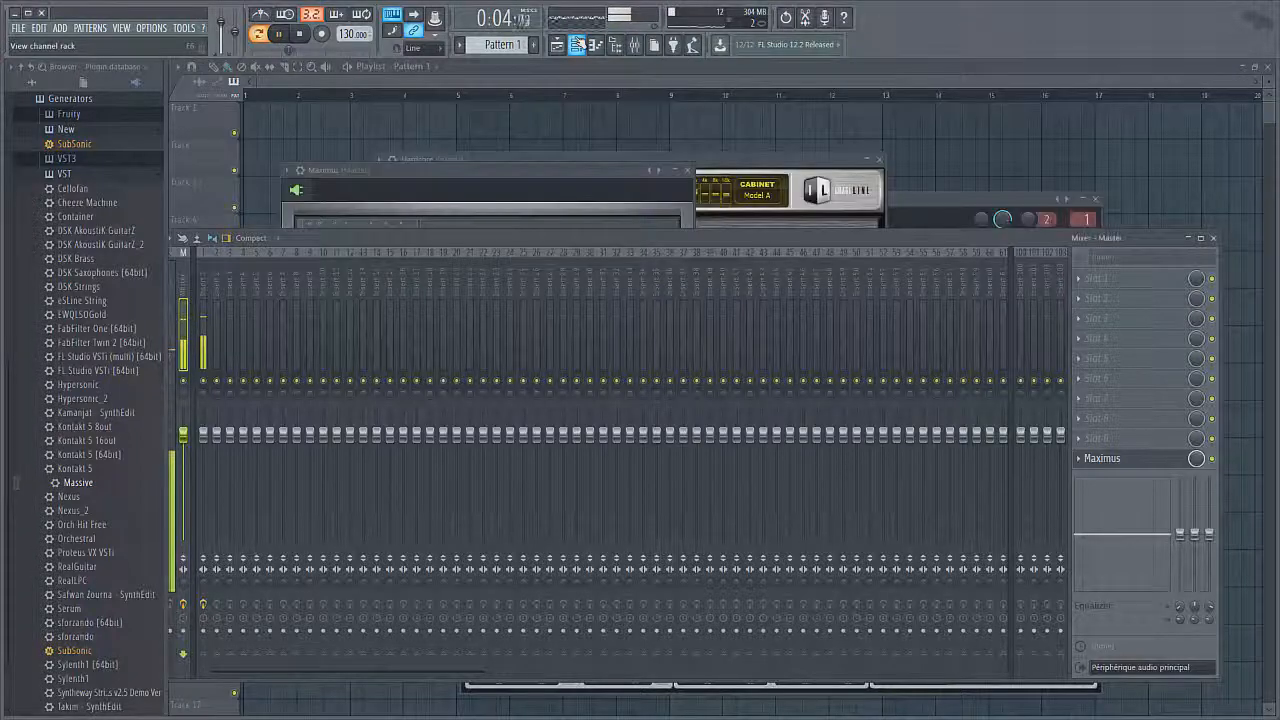
pyautogui.moveTo(472, 173); pyautogui.dragTo(418, 150)
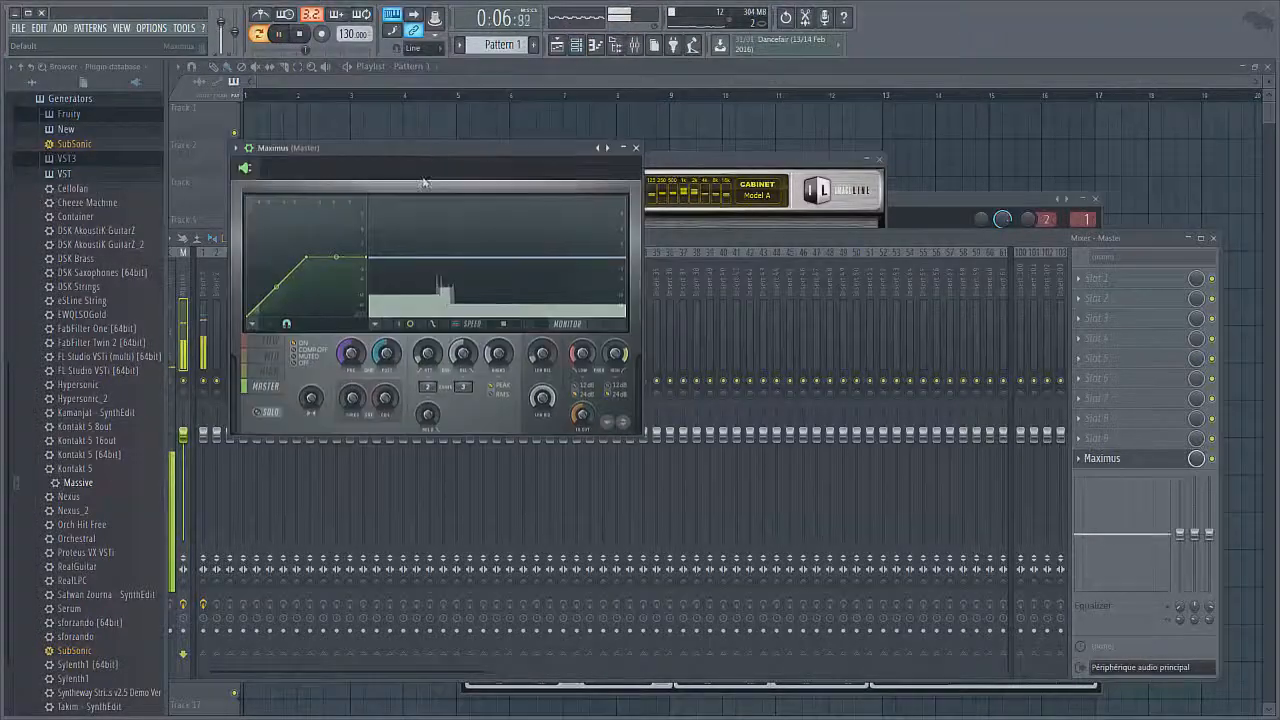
pyautogui.press('space')
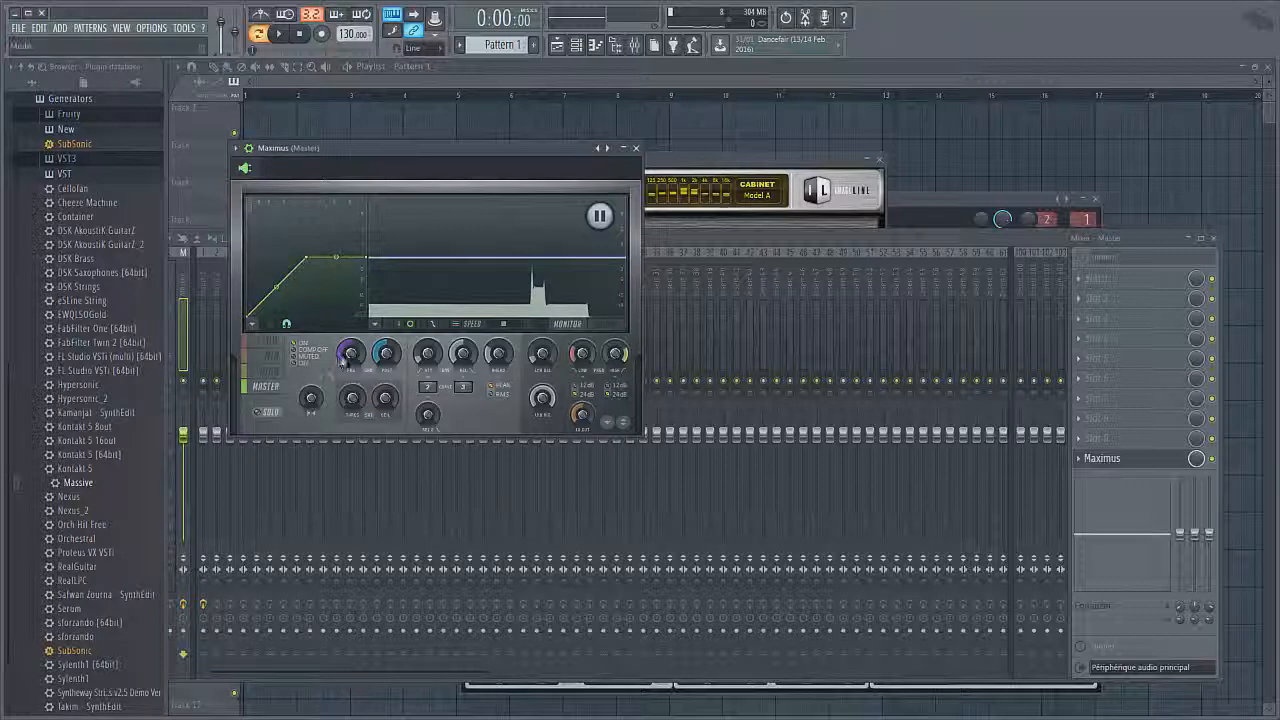
# Step: Compare the Monitor and Bands displays in Maximus while starting and stopping the bass playback
pyautogui.click(615, 330)
pyautogui.press('space')
pyautogui.click(580, 326)
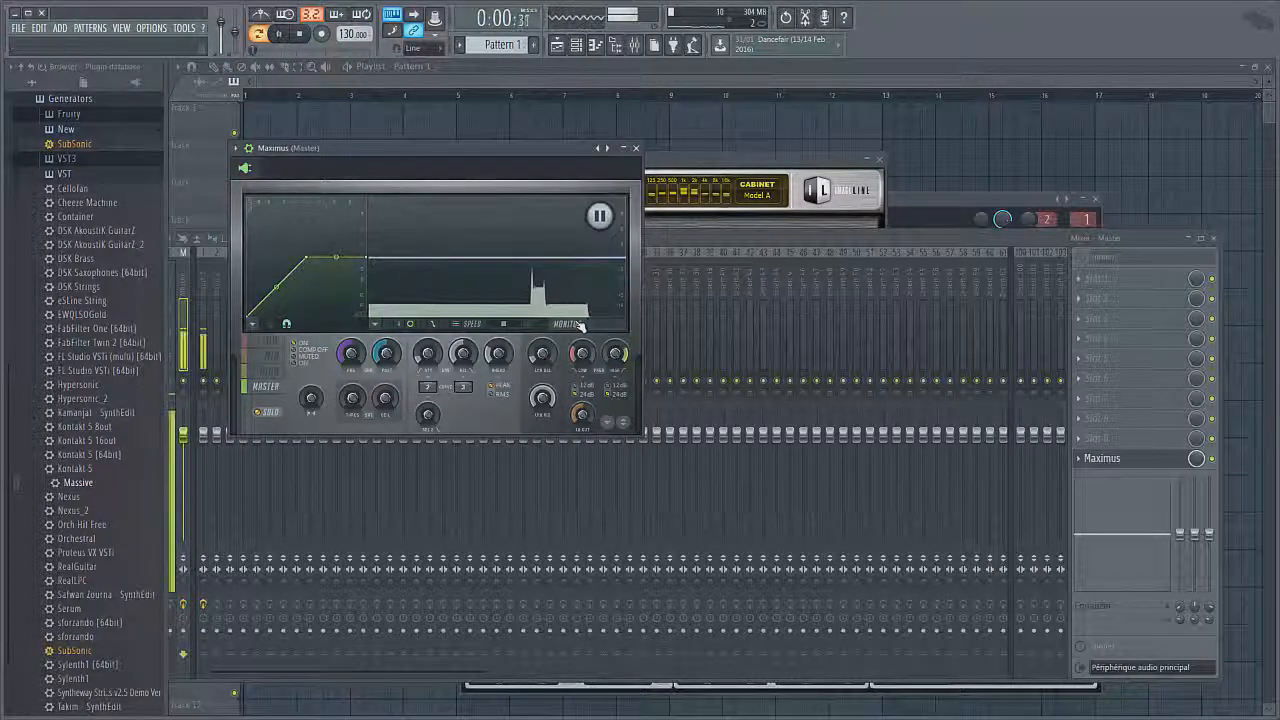
pyautogui.press('space')
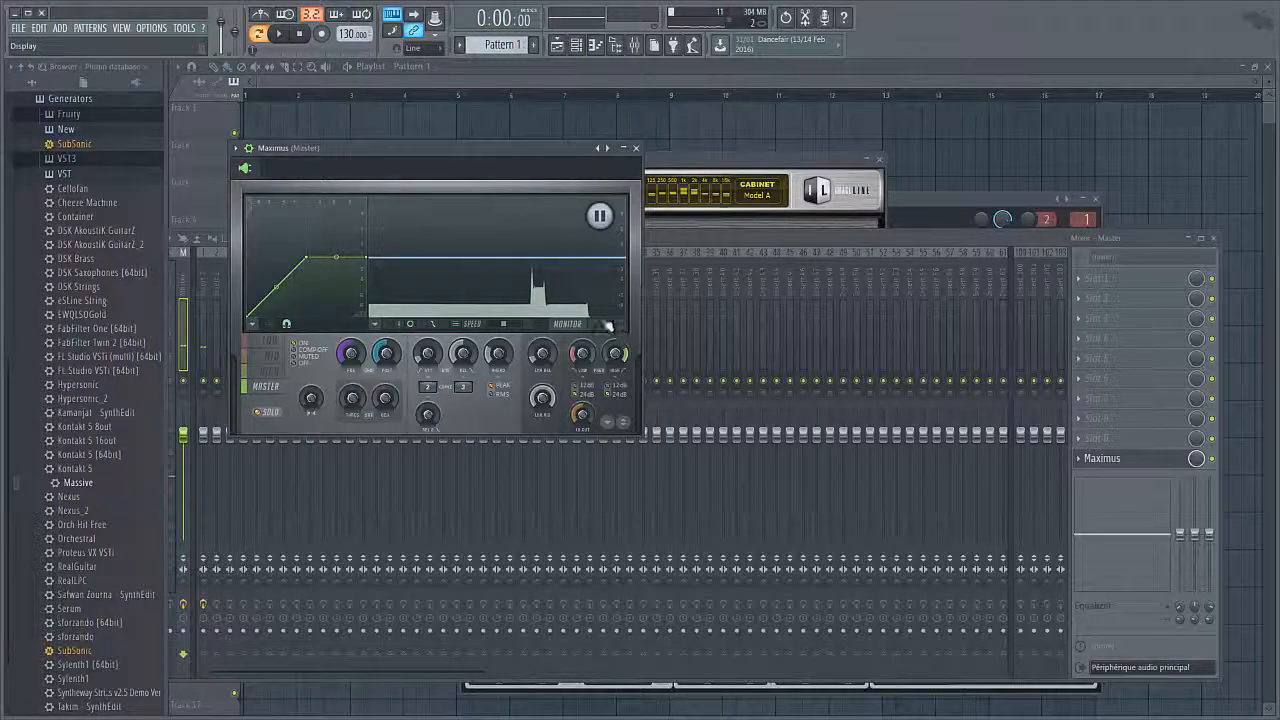
pyautogui.click(607, 325)
pyautogui.press('space')
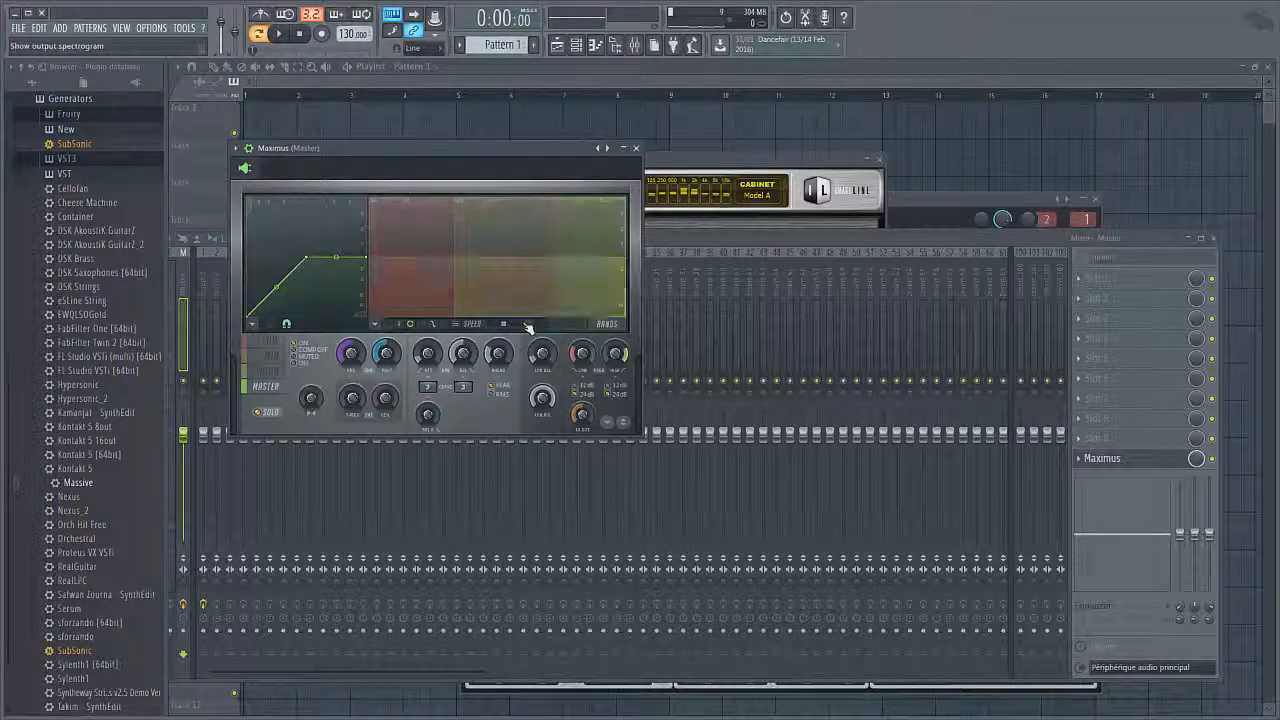
pyautogui.press('space')
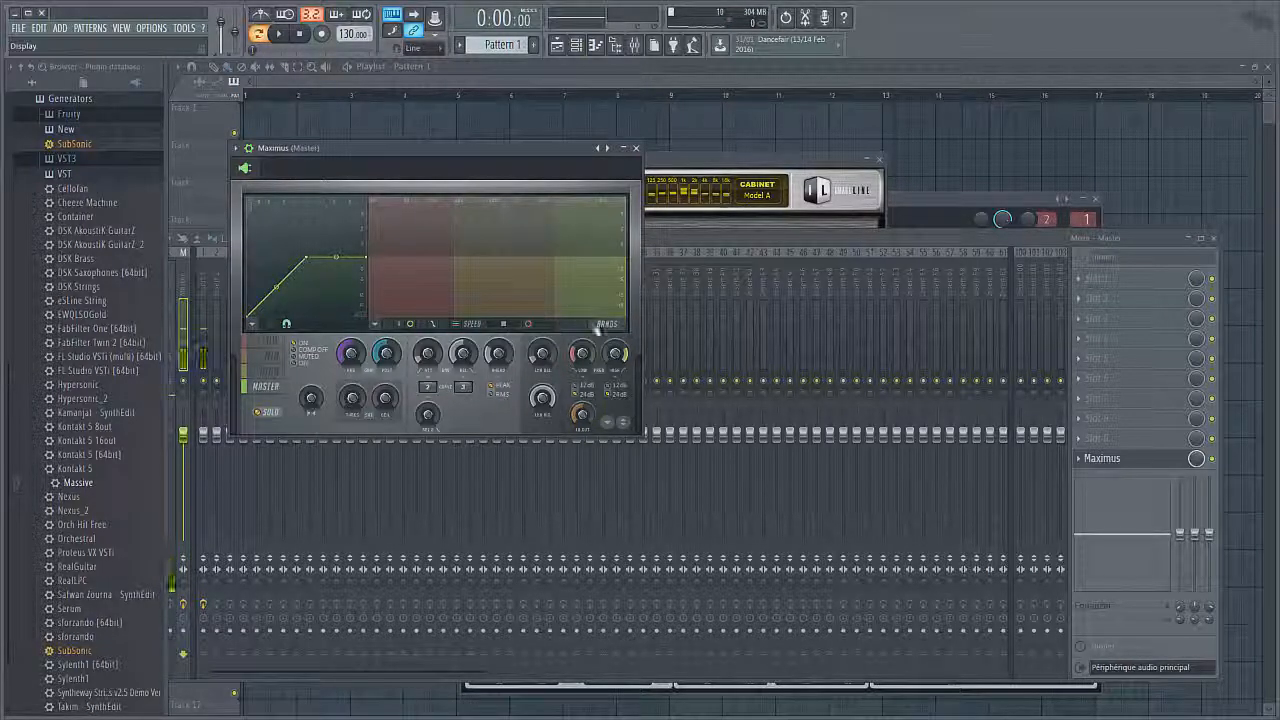
pyautogui.click(579, 325)
# Step: Raise the pre gain of the Mid and High bands in Maximus and audition the bass with the Master band selected
pyautogui.click(615, 326)
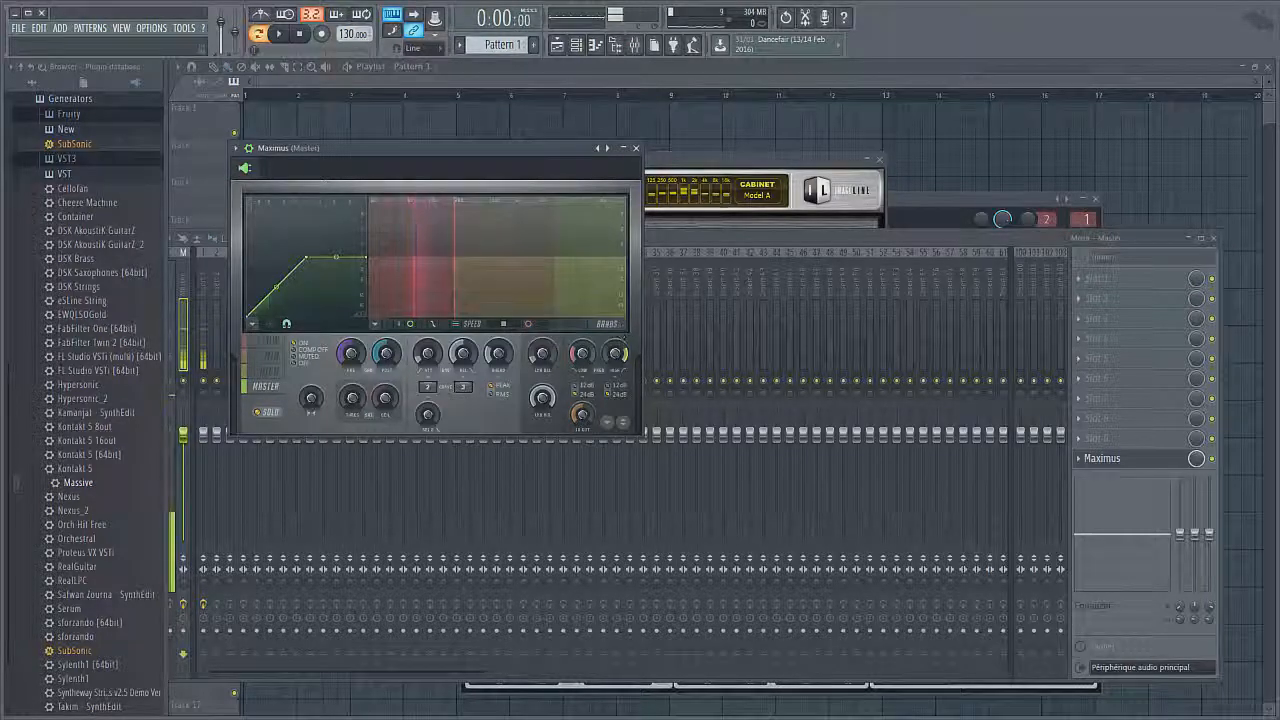
pyautogui.press('space')
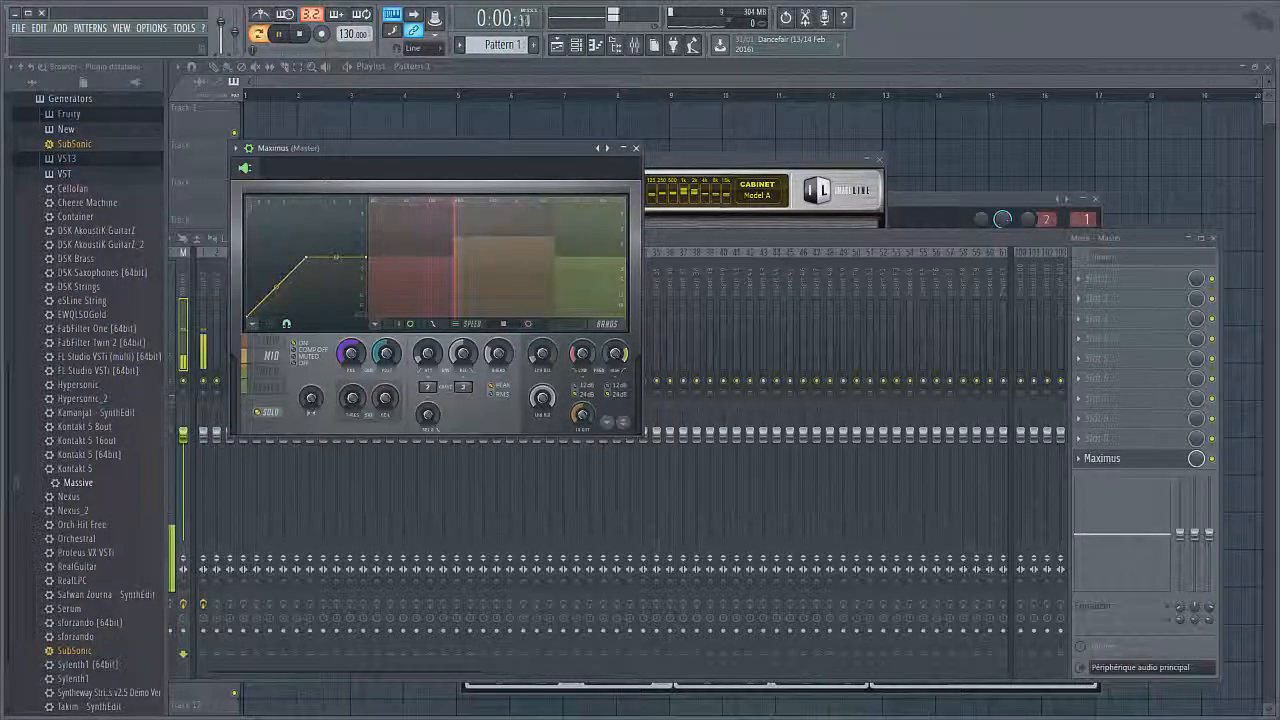
pyautogui.click(584, 276)
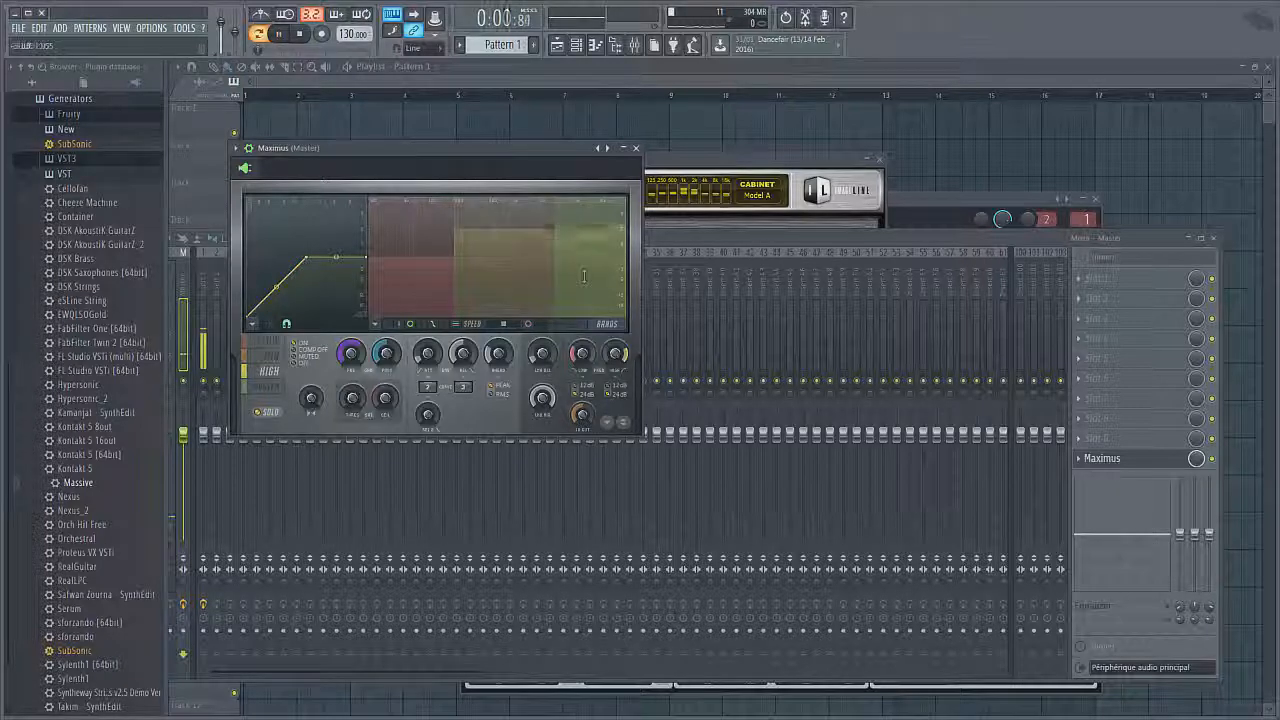
pyautogui.click(568, 326)
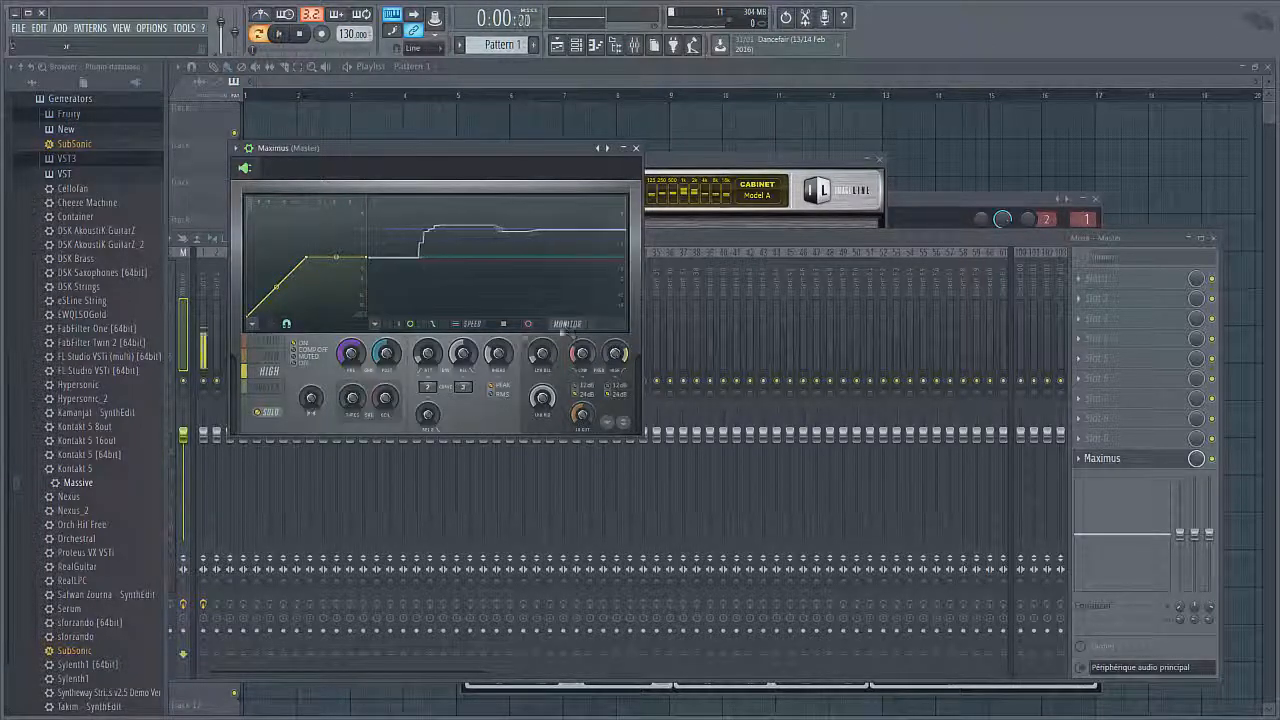
pyautogui.click(268, 386)
pyautogui.press('space')
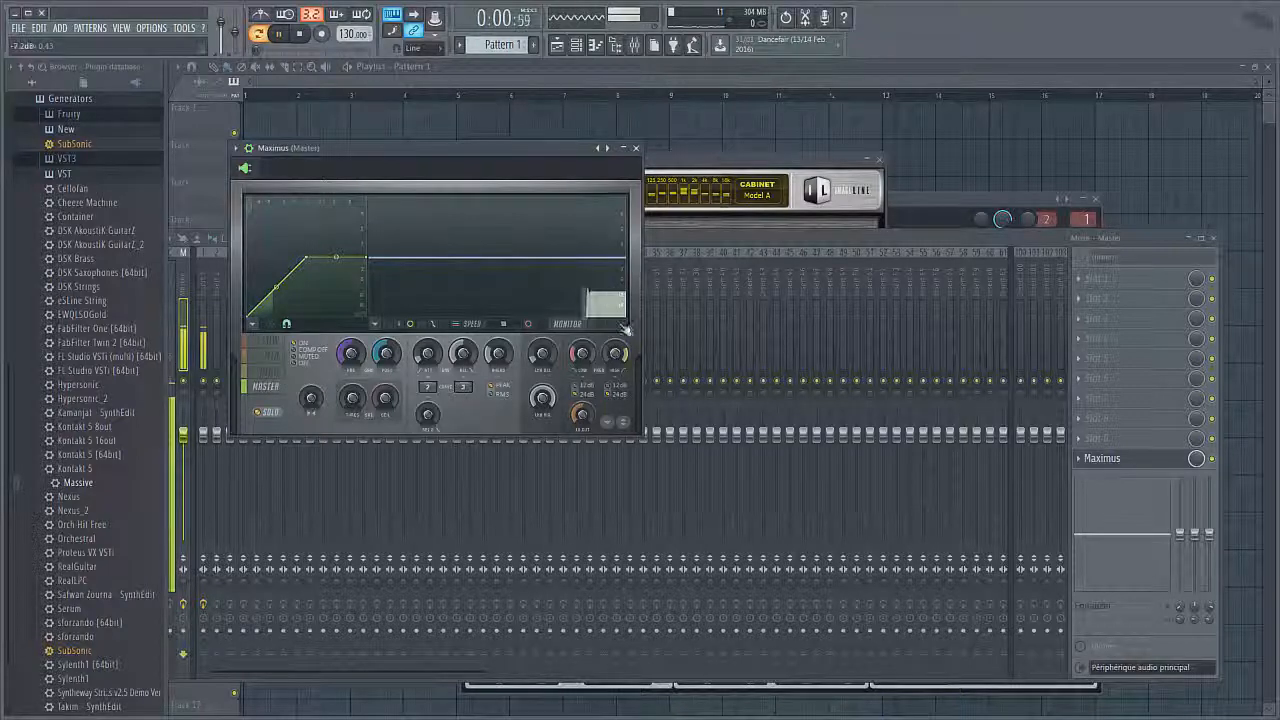
pyautogui.press('space')
# Step: Raise the Mid band's pre gain further in Maximus and watch the Master band's display during playback
pyautogui.click(481, 281)
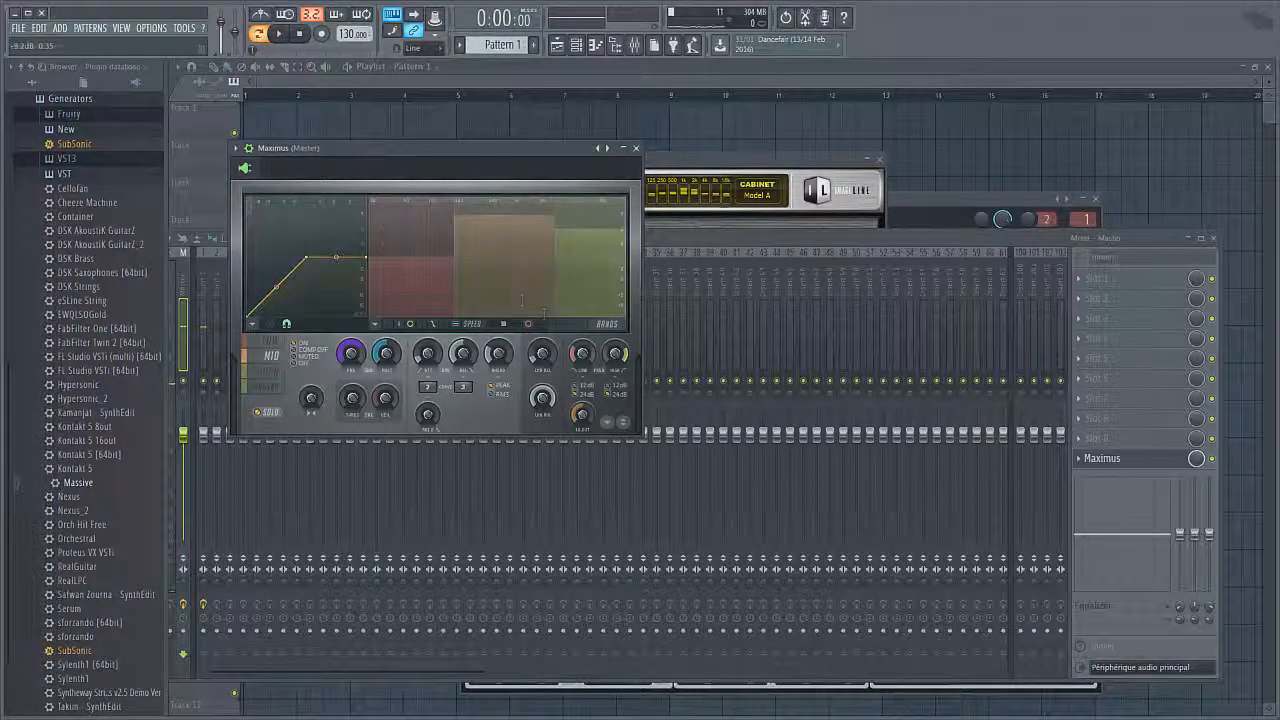
pyautogui.click(581, 330)
pyautogui.press('space')
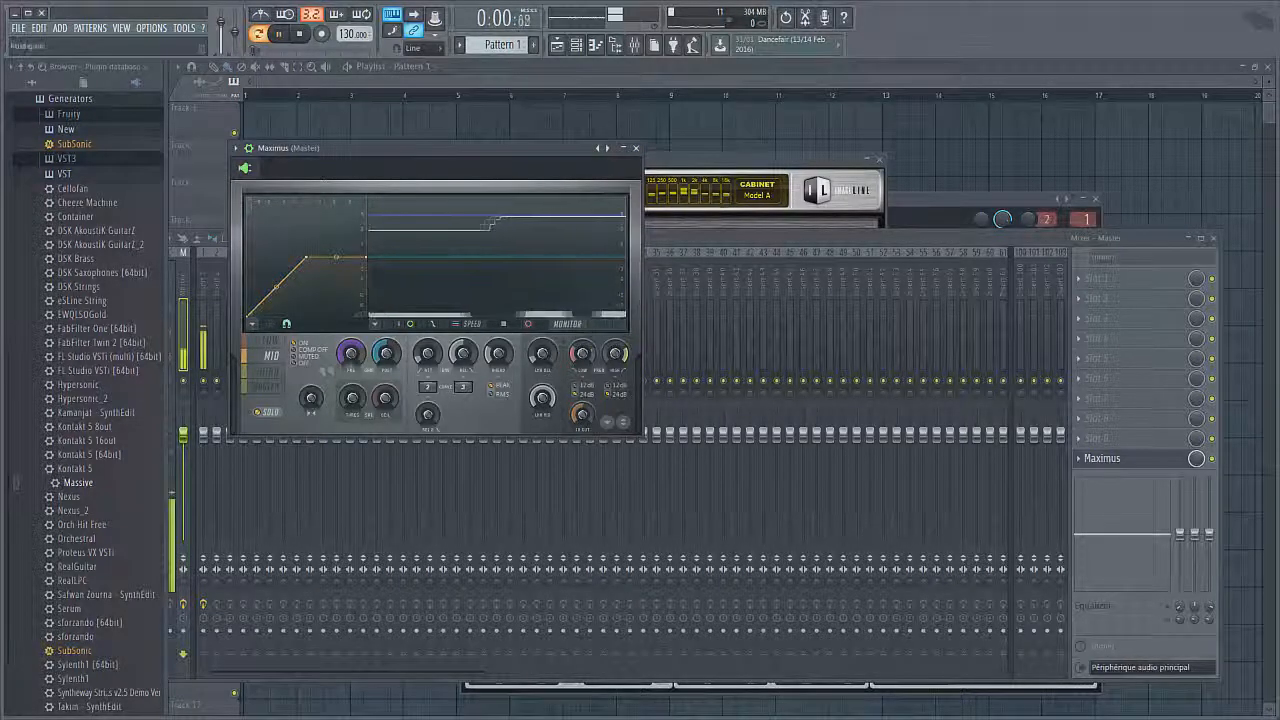
pyautogui.click(268, 388)
pyautogui.click(605, 325)
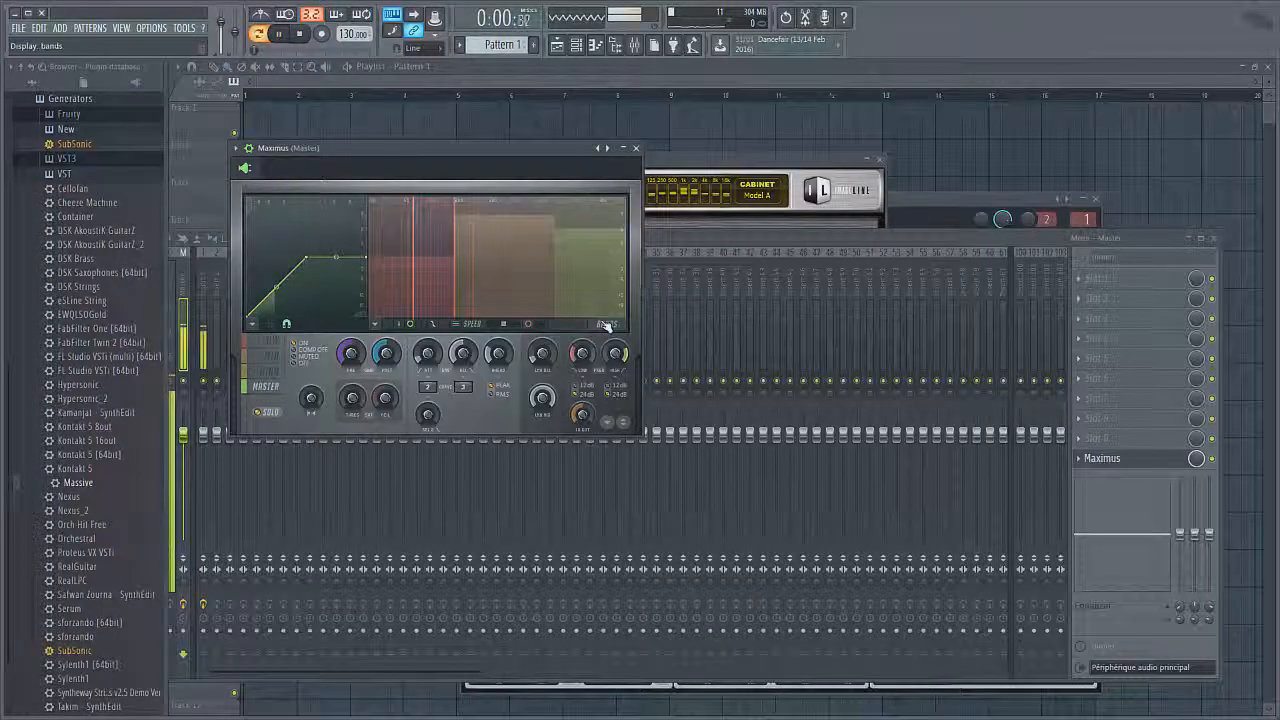
pyautogui.click(578, 330)
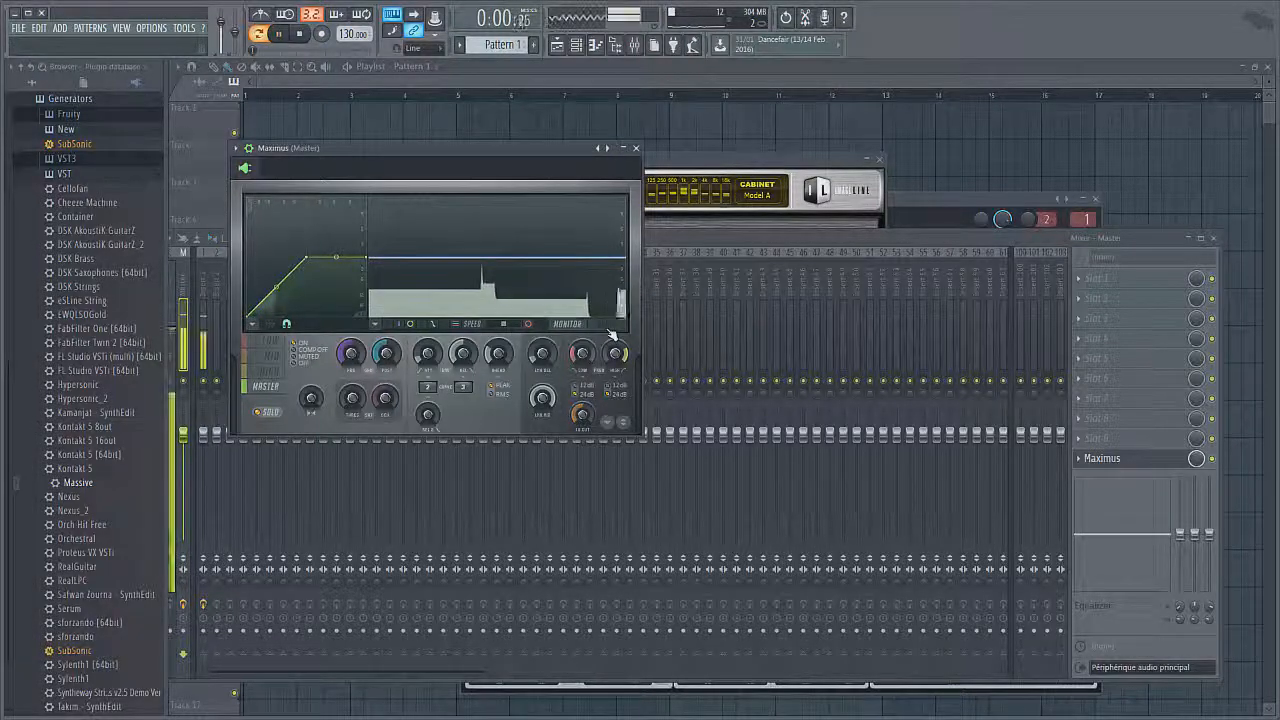
# Step: Lower the Mid band's pre gain, raise the High band's, and audition the bass on the Master band's monitor display
pyautogui.click(609, 329)
pyautogui.press('space')
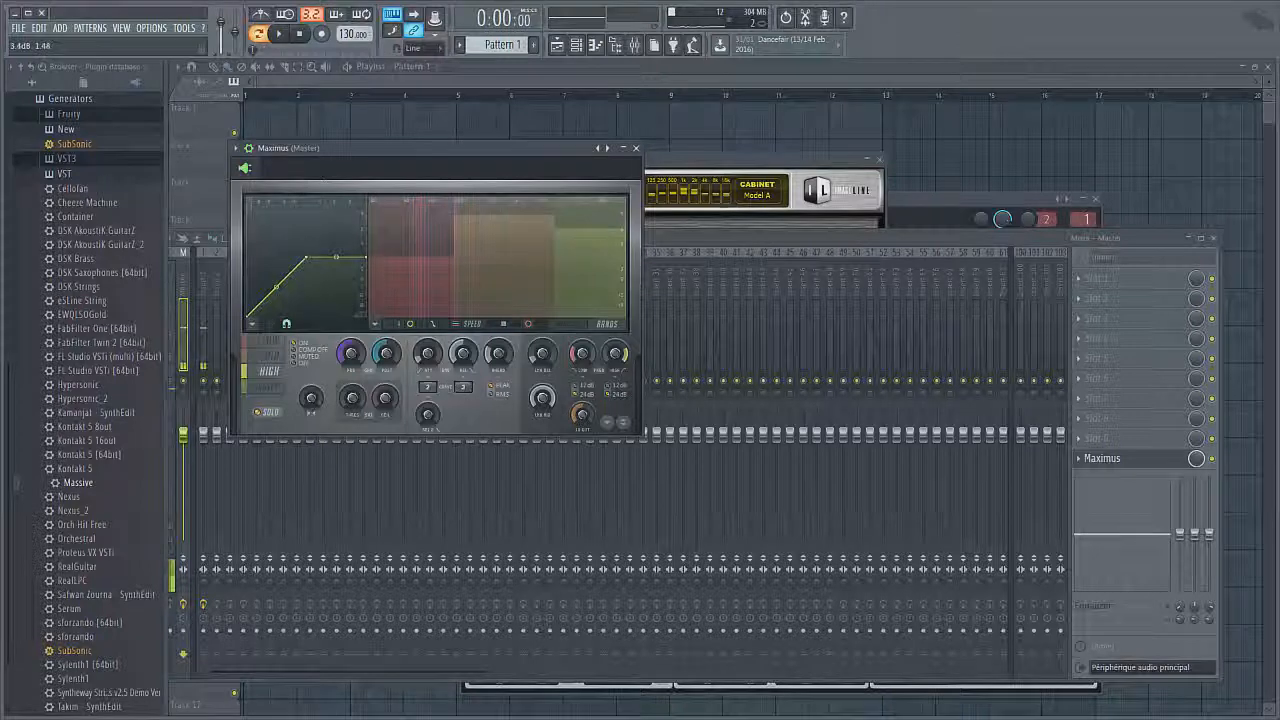
pyautogui.click(541, 243)
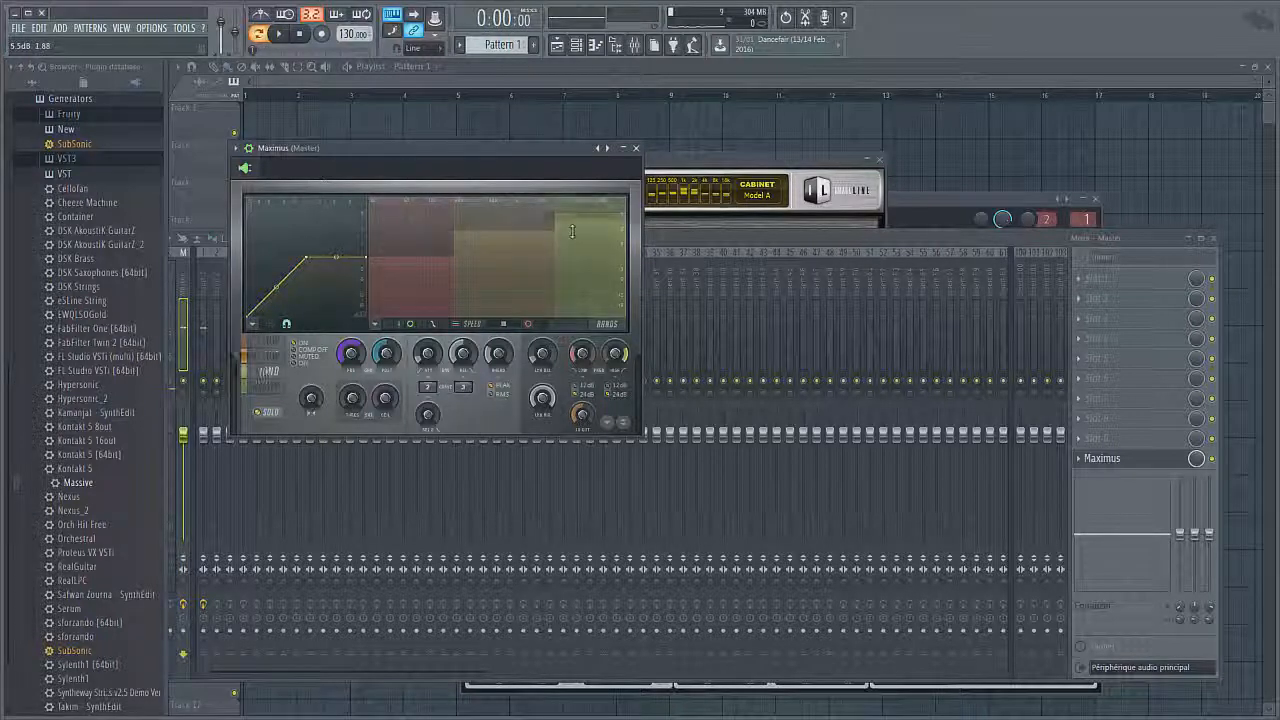
pyautogui.click(569, 330)
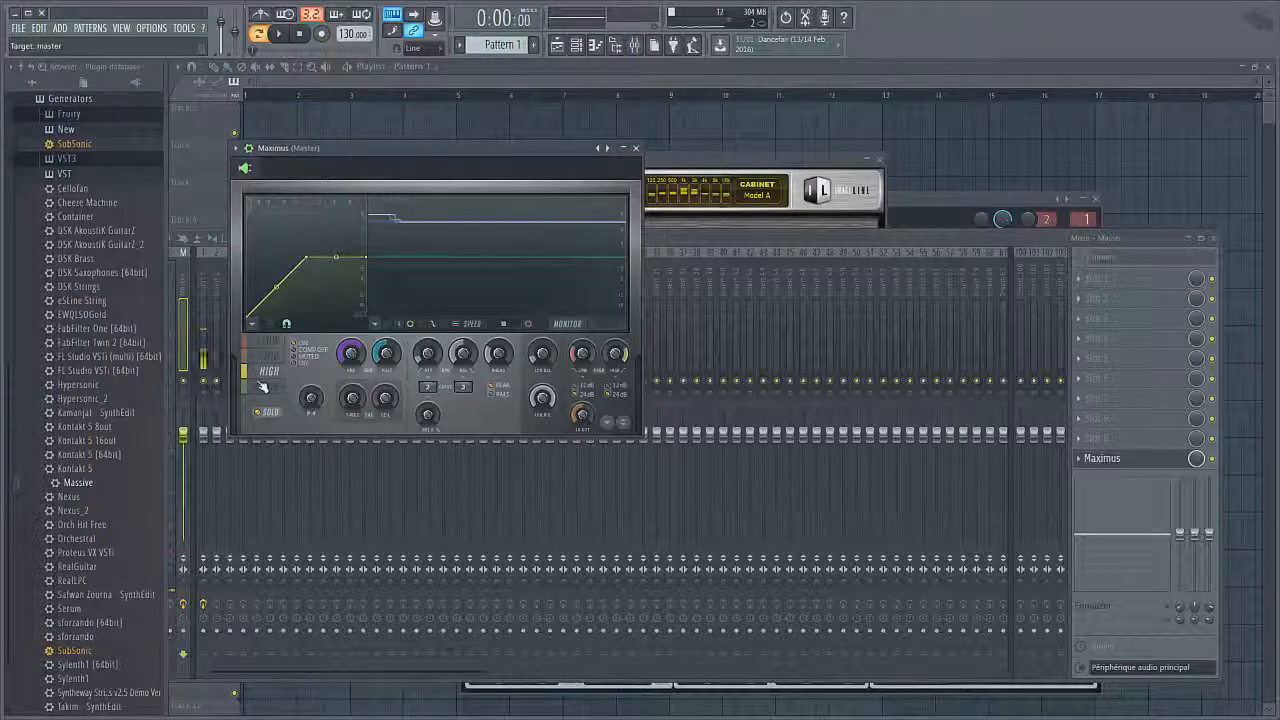
pyautogui.press('space')
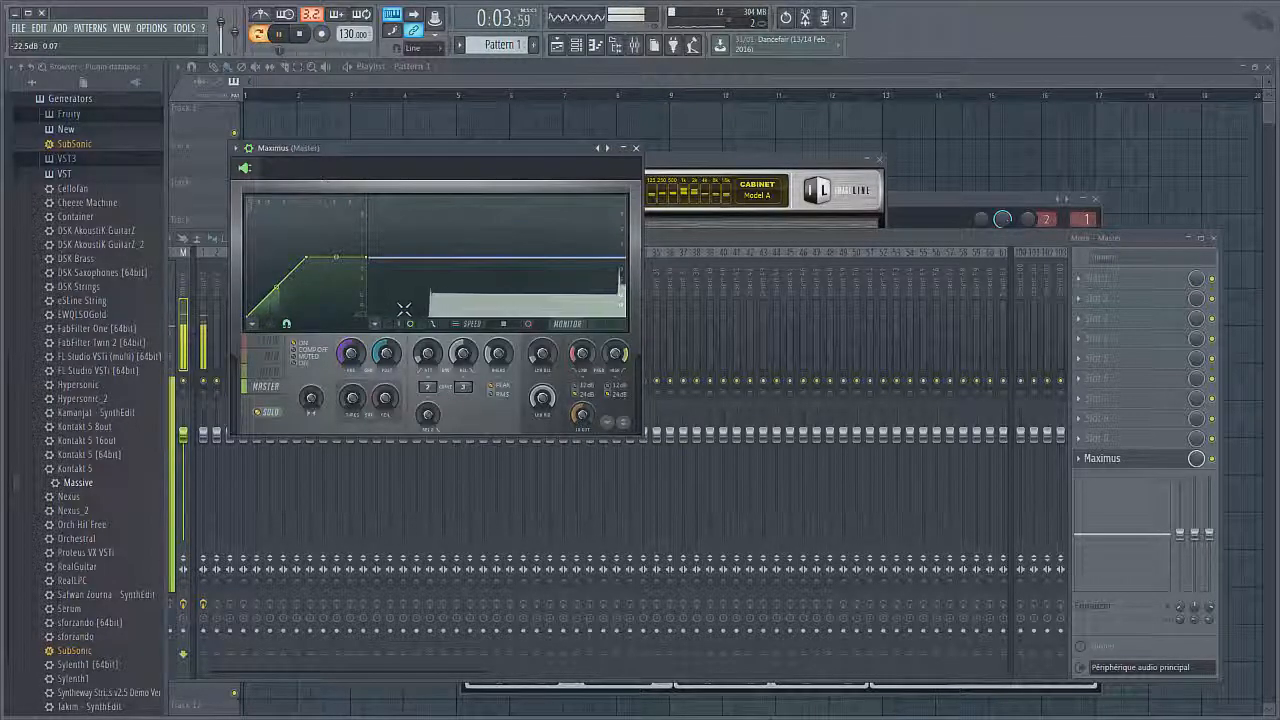
pyautogui.press('space')
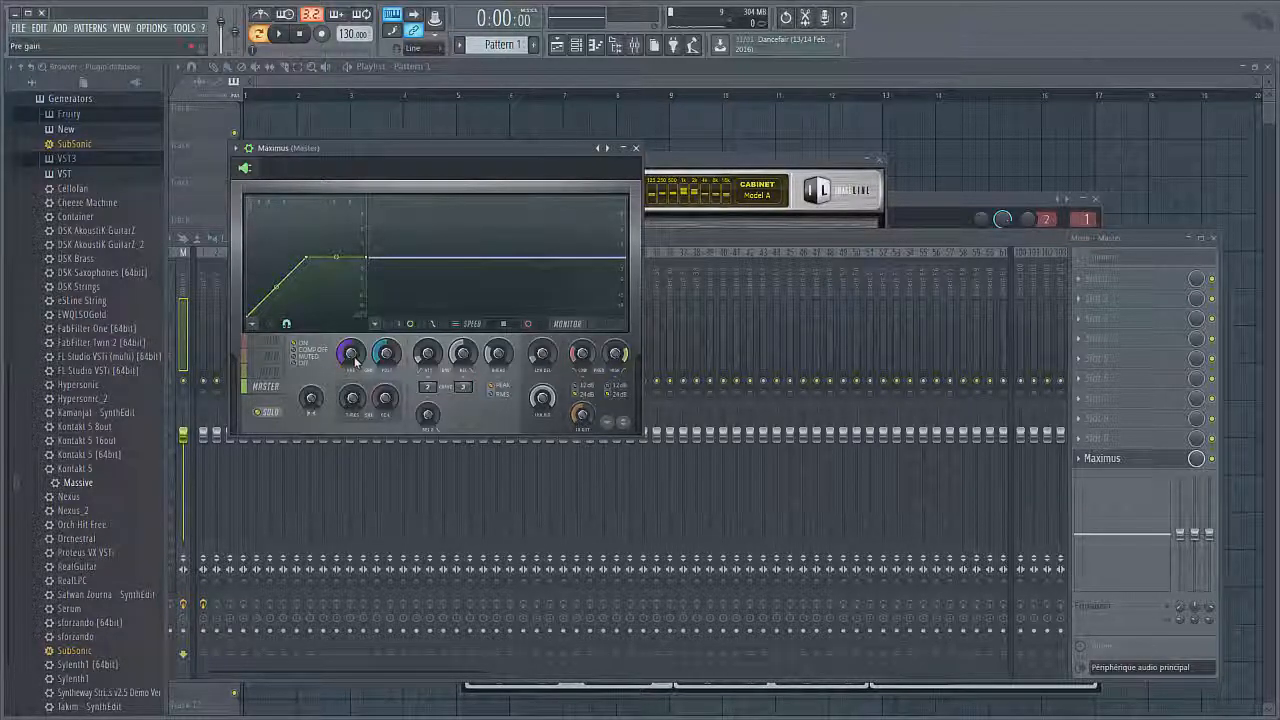
# Step: Lower the main volume in two stages while auditioning the bass through Maximus
pyautogui.press('space')
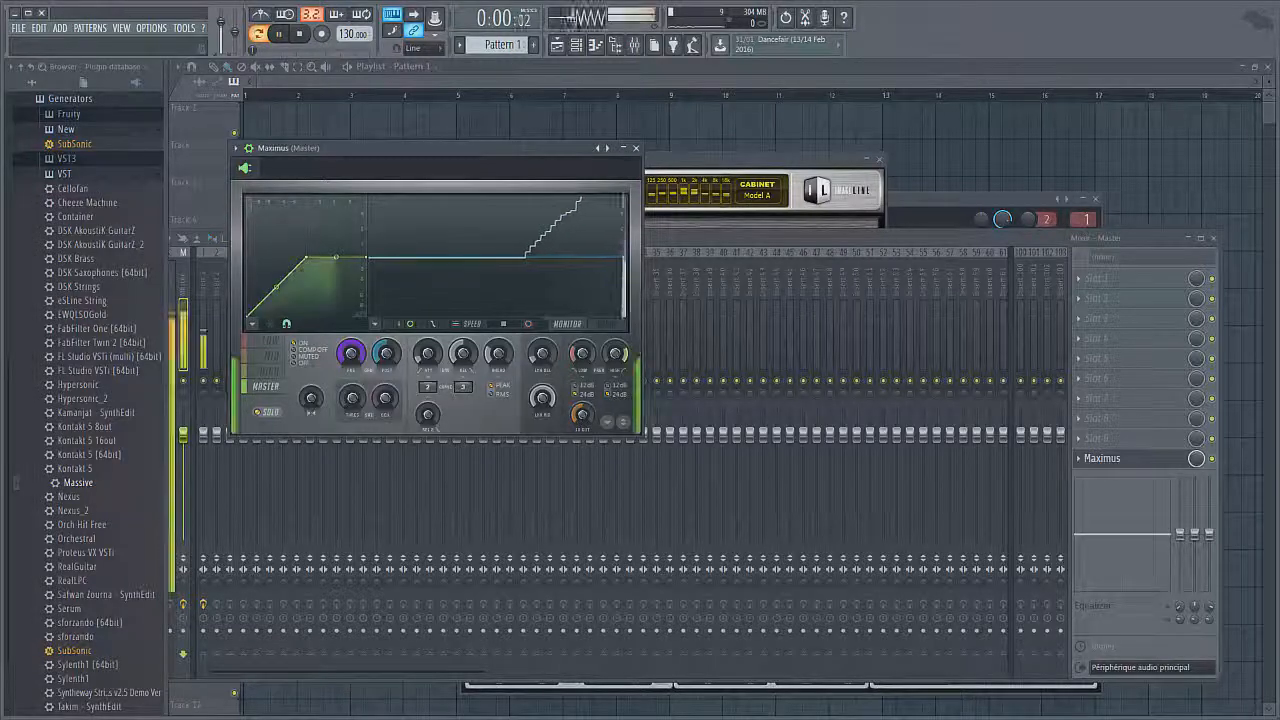
pyautogui.moveTo(222, 24); pyautogui.dragTo(222, 32)
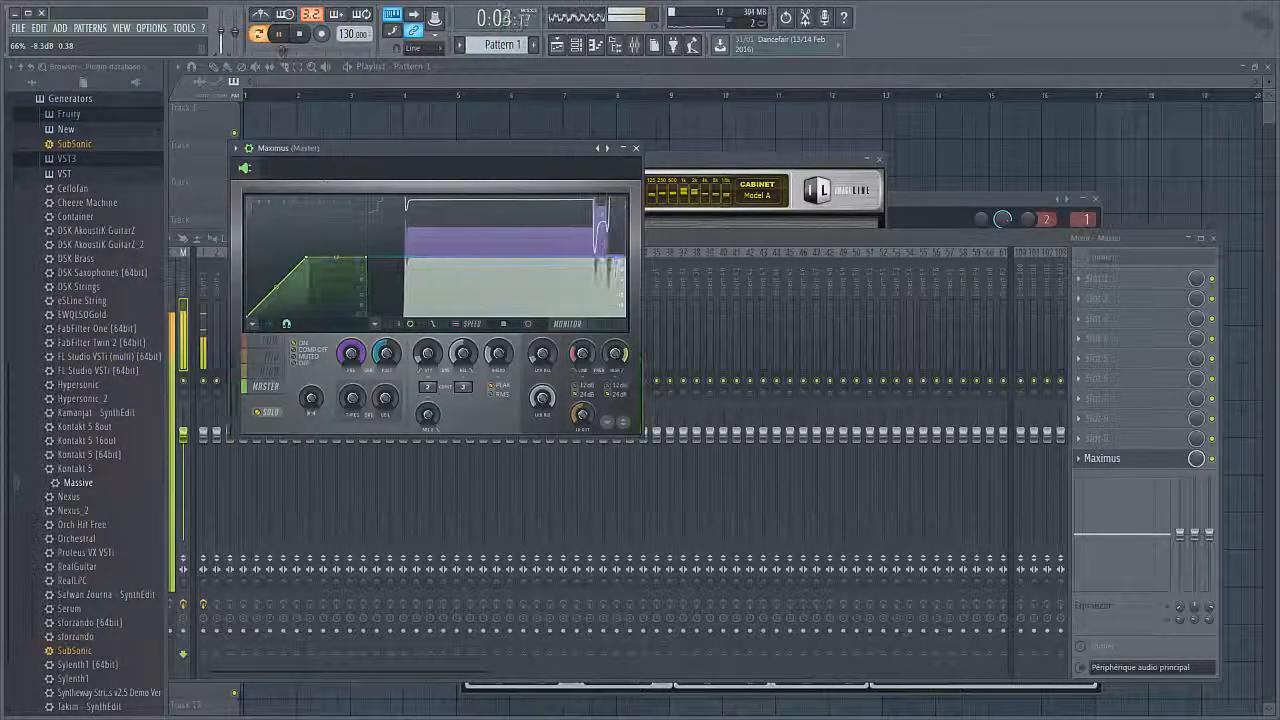
pyautogui.moveTo(222, 34); pyautogui.dragTo(222, 44)
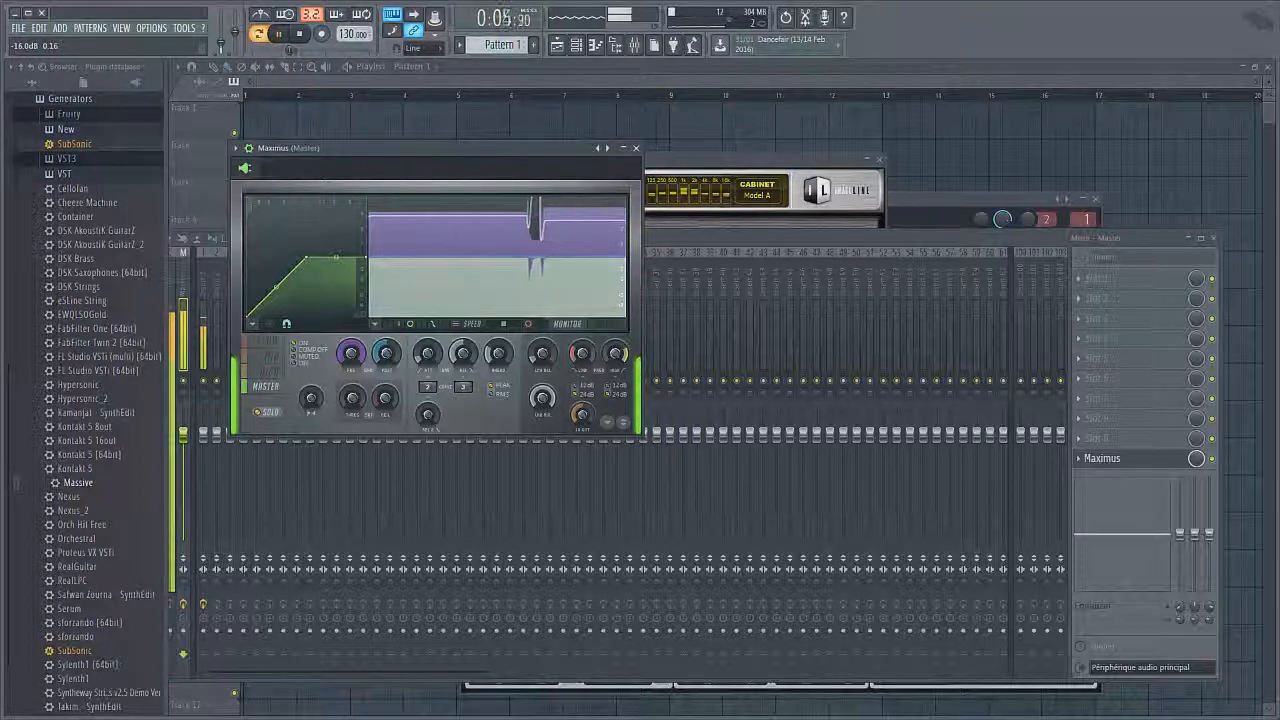
pyautogui.press('space')
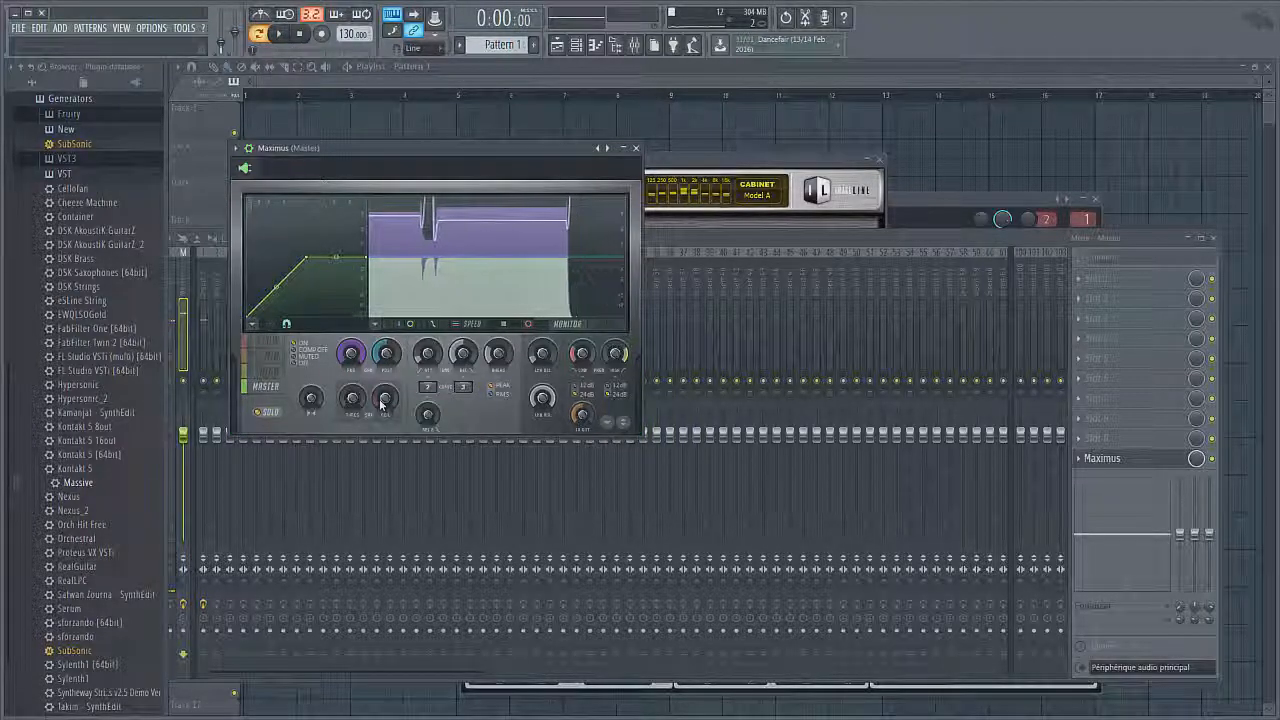
# Step: Audition the bass and reset the Master band's soft saturation threshold in Maximus to its default
pyautogui.press('space')
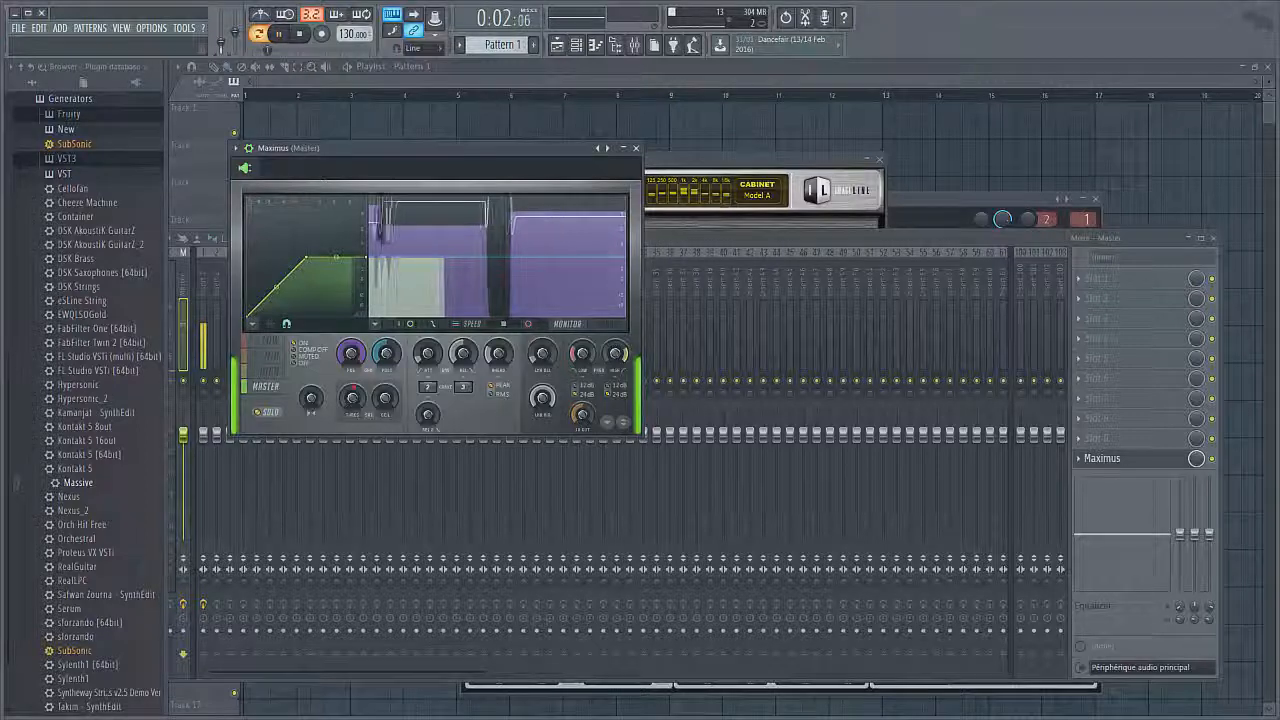
pyautogui.press('space')
pyautogui.rightClick(352, 399)
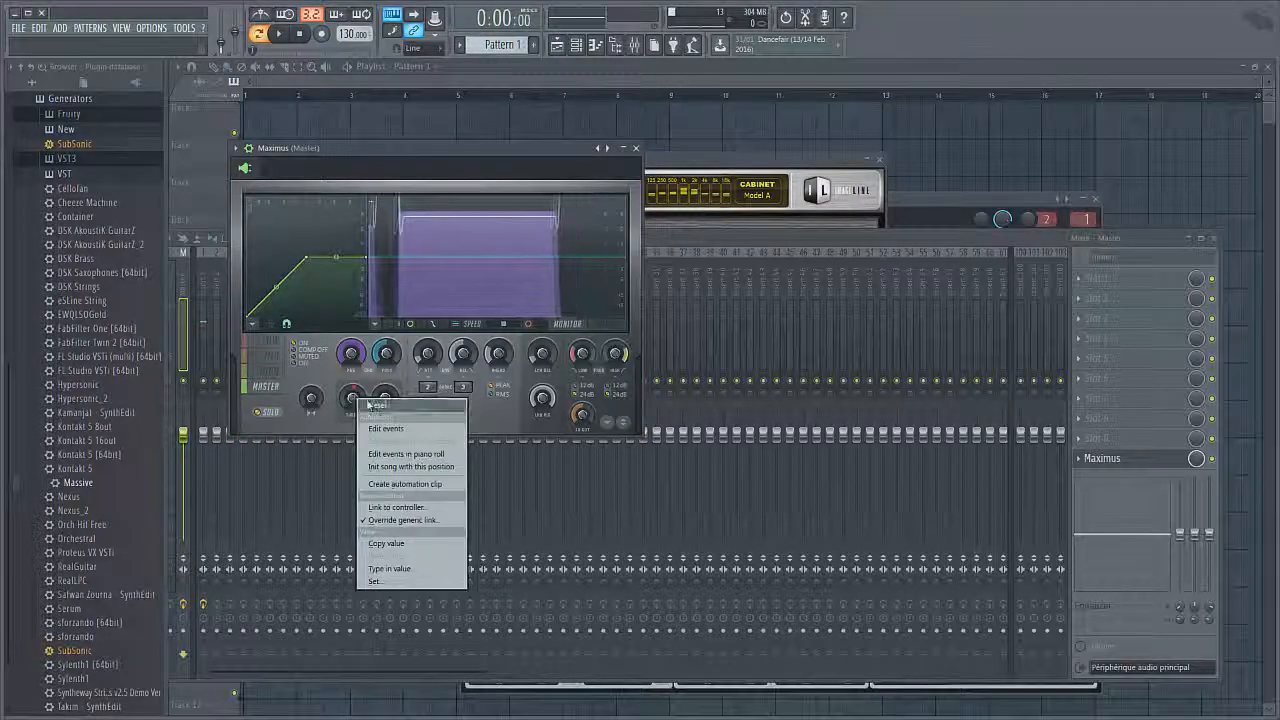
pyautogui.click(376, 405)
pyautogui.press('space')
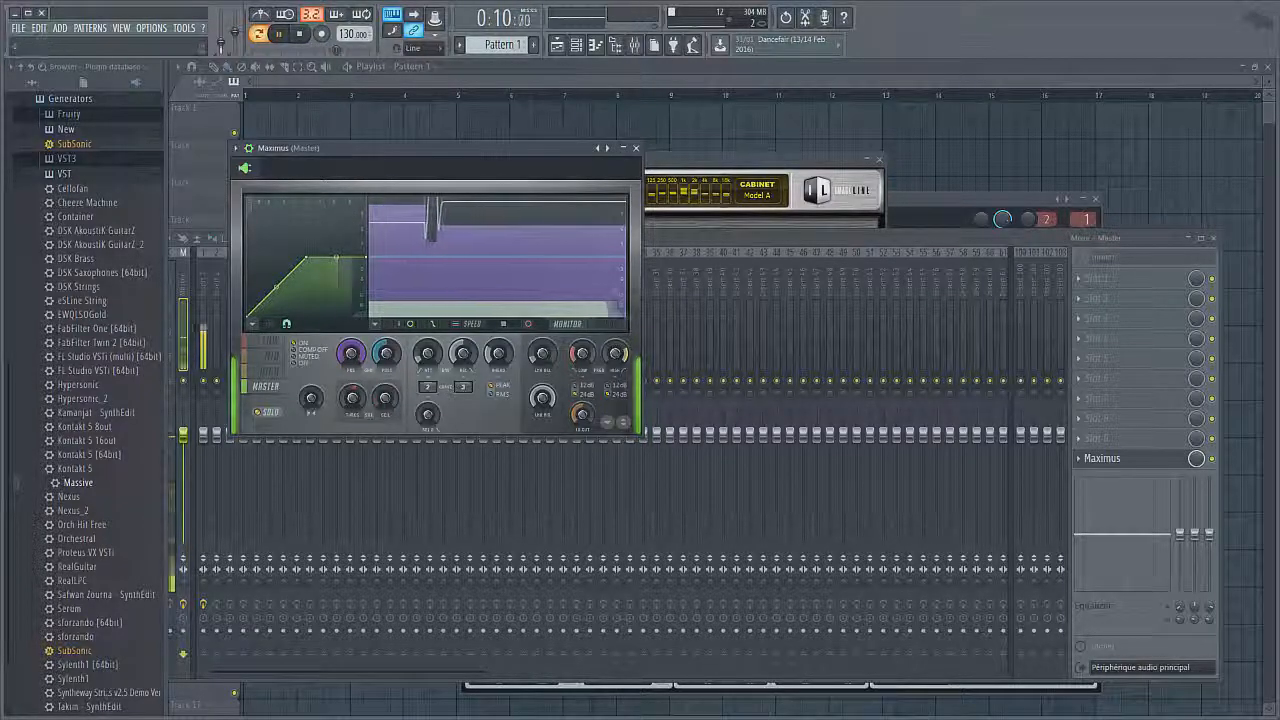
# Step: Reset both the soft saturation threshold and ceiling of the Master band and restart the bass playback
pyautogui.press('space')
pyautogui.rightClick(373, 404)
pyautogui.click(375, 407)
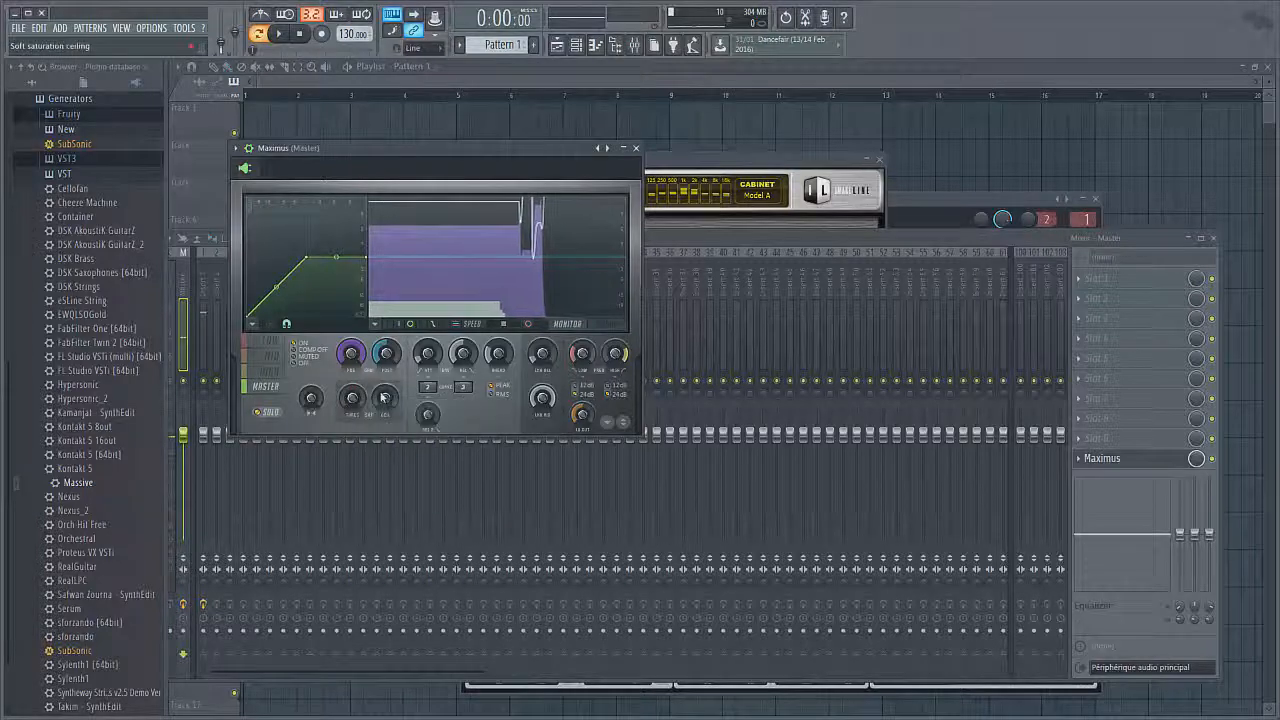
pyautogui.rightClick(382, 395)
pyautogui.click(401, 400)
pyautogui.press('space')
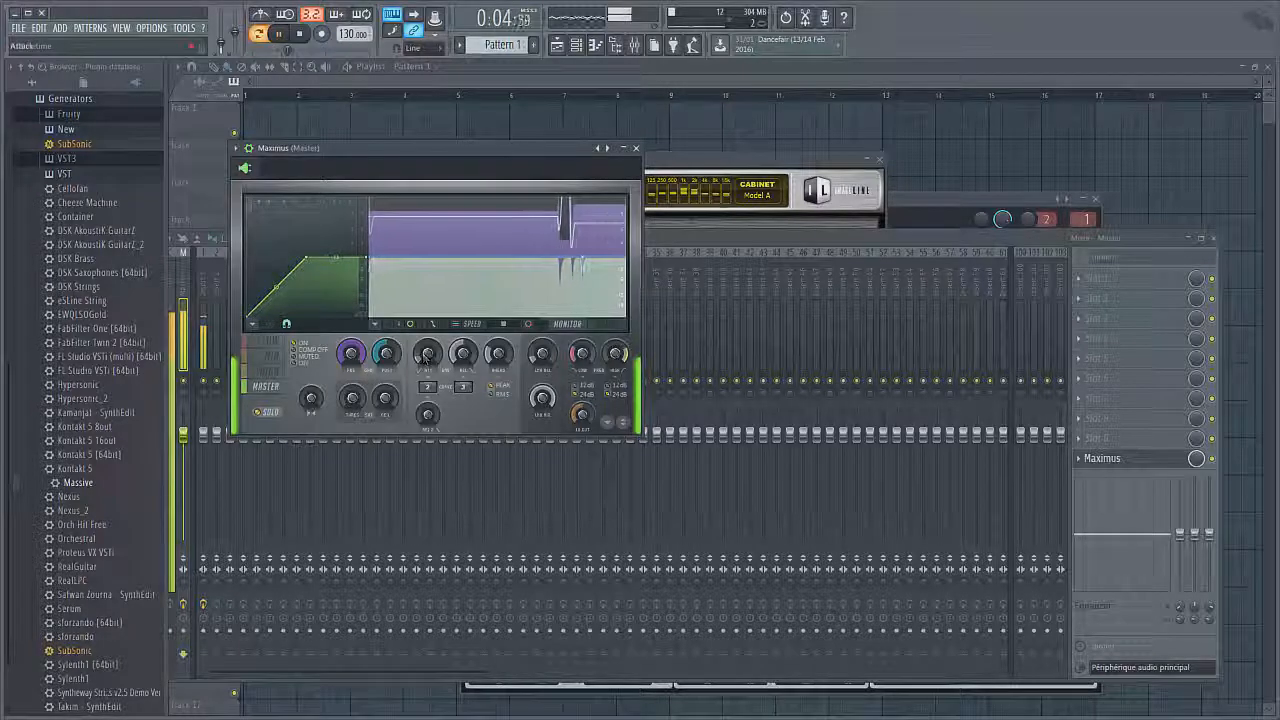
# Step: Set the Master band's attack and release curves to 1 in Maximus while starting and stopping the bass
pyautogui.press('space')
pyautogui.press('space')
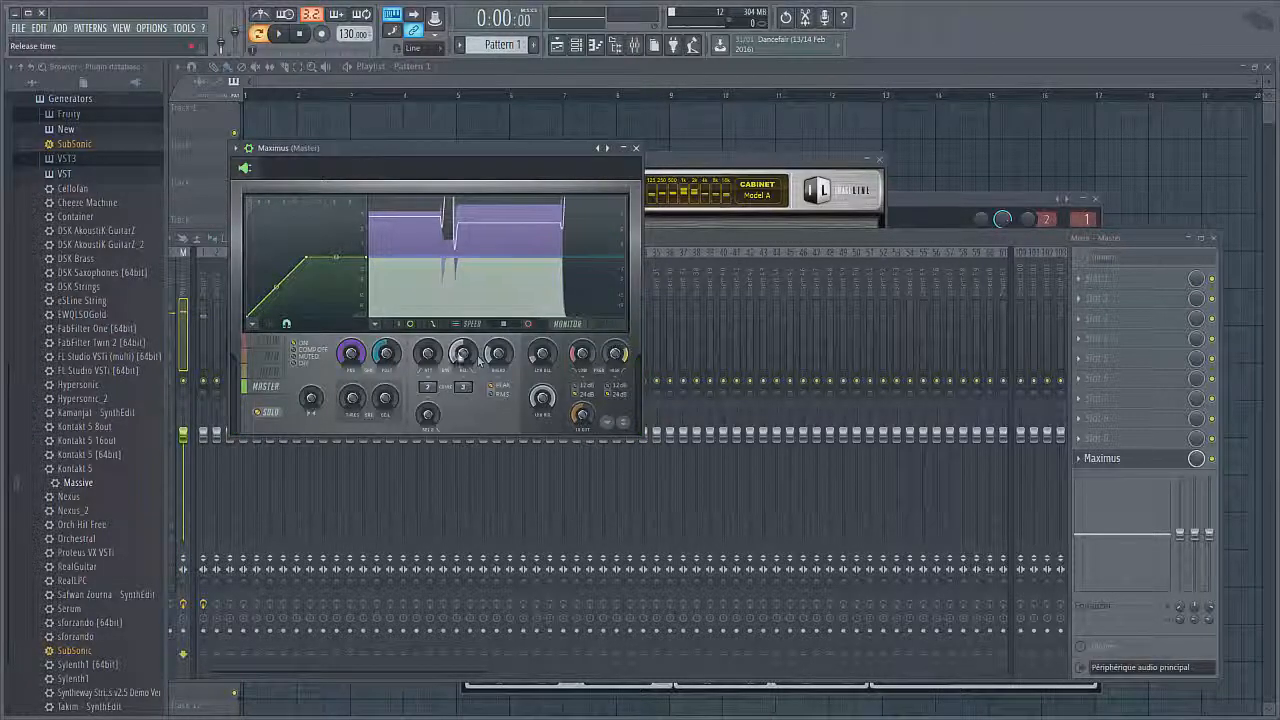
pyautogui.press('space')
pyautogui.press('space')
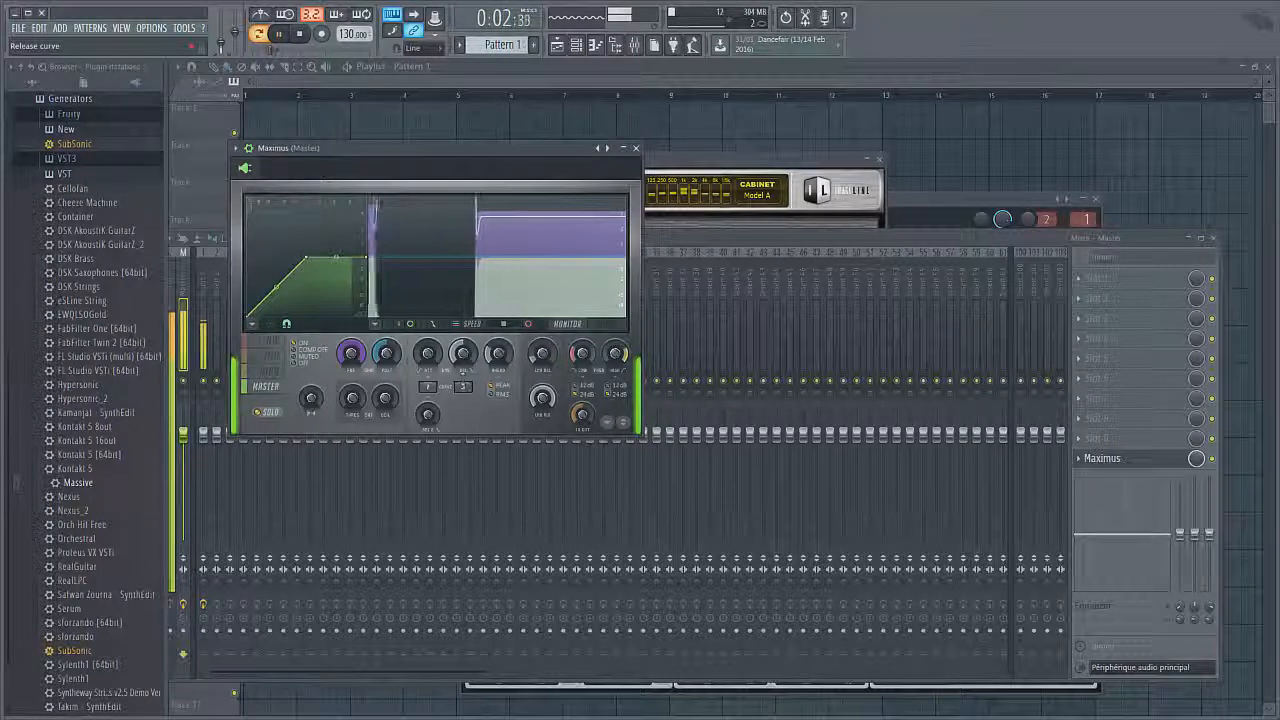
pyautogui.moveTo(465, 364); pyautogui.dragTo(465, 354)
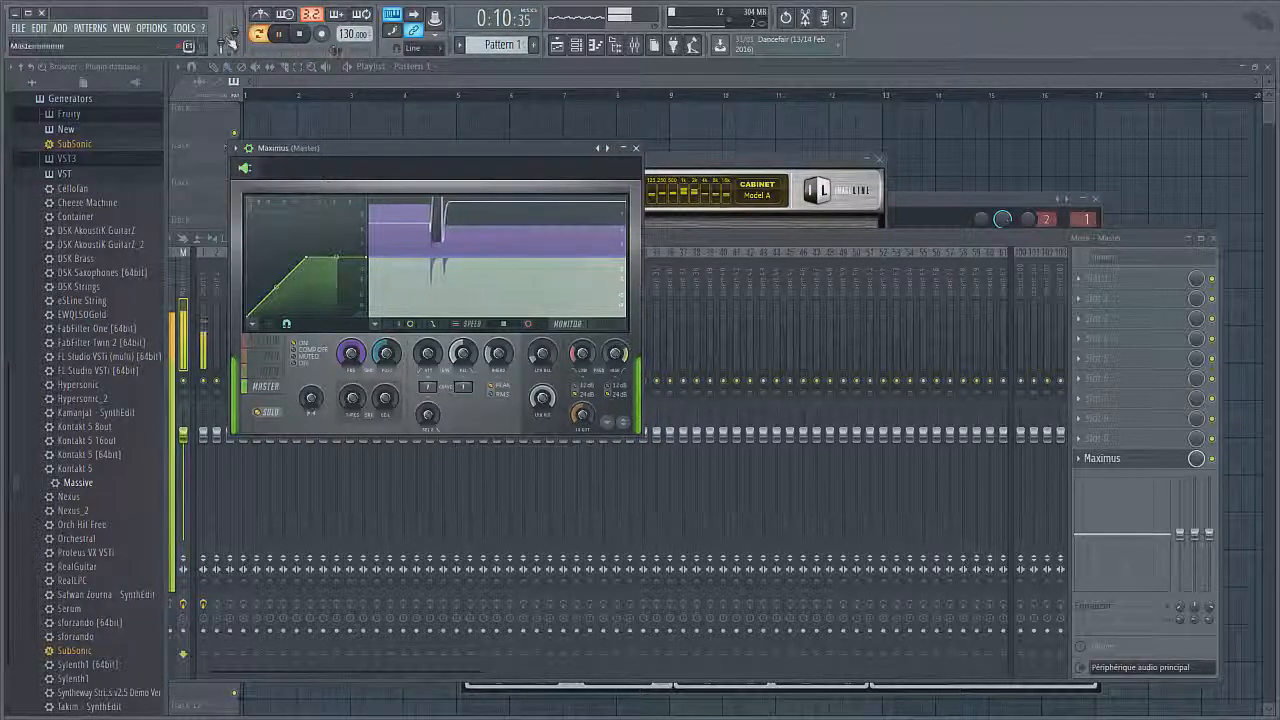
pyautogui.press('space')
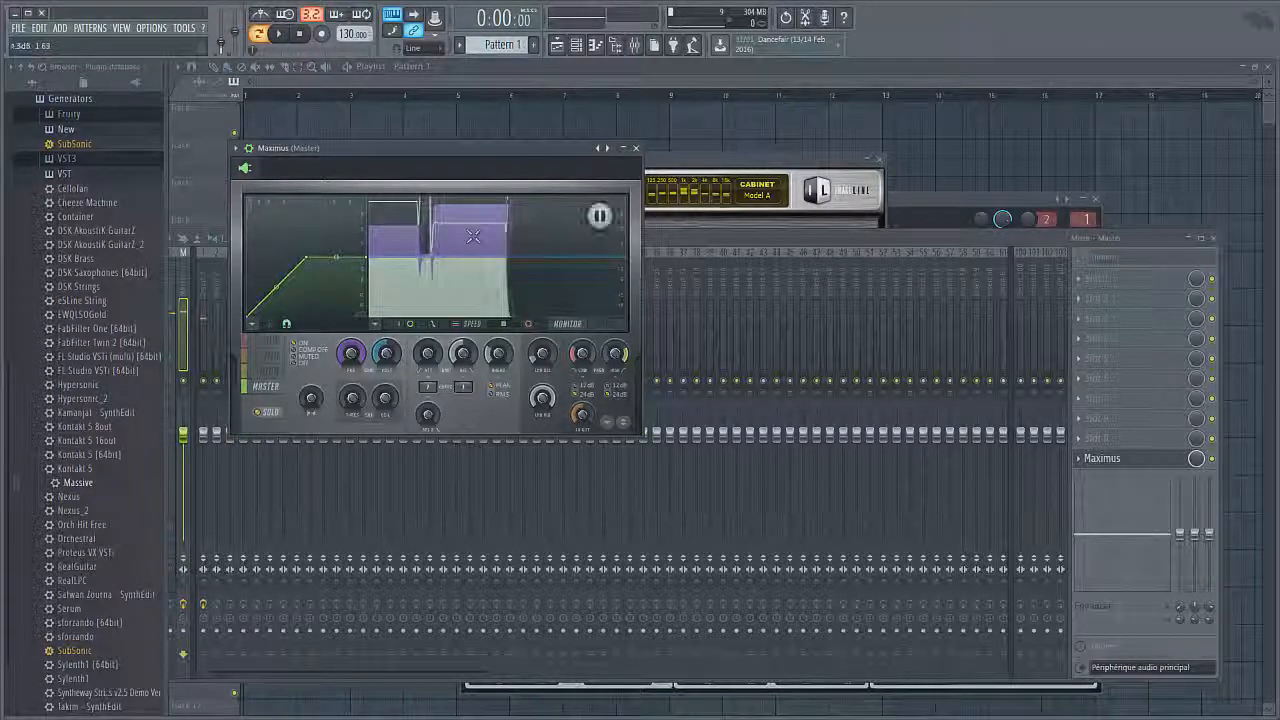
# Step: Compare the Bands and Monitor displays for the Mid and Master bands in Maximus while the bass plays
pyautogui.click(614, 331)
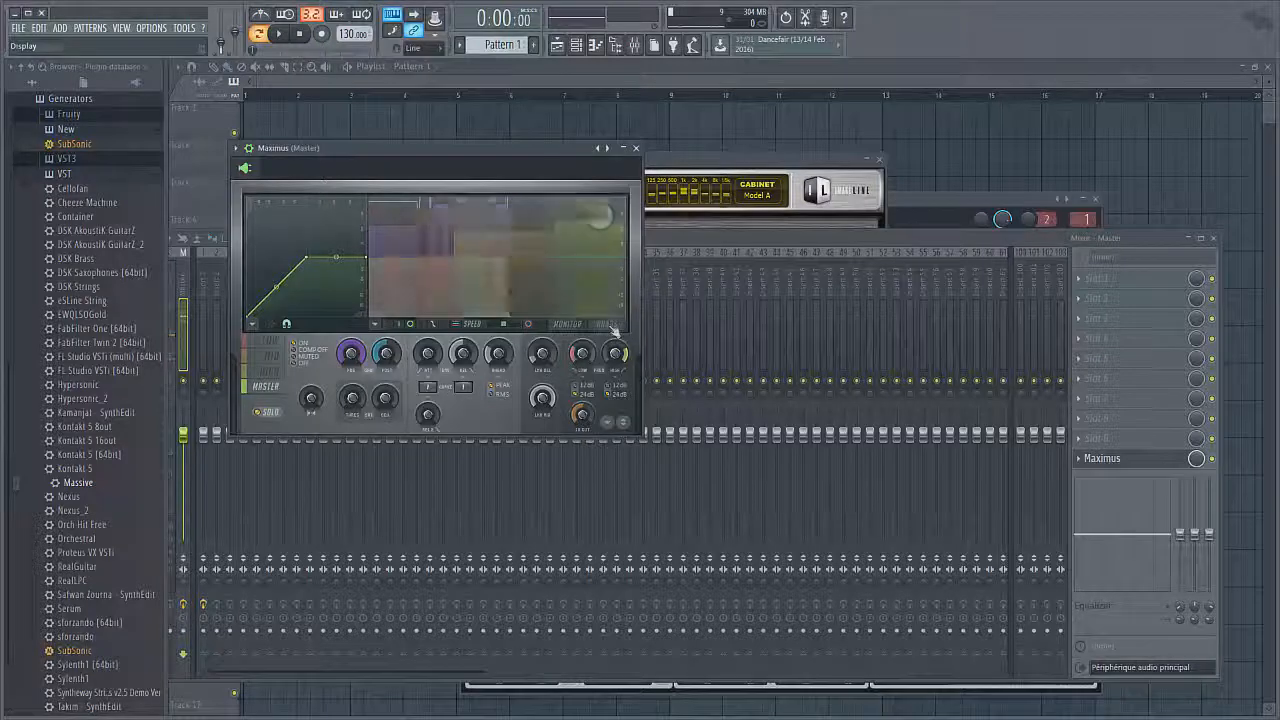
pyautogui.click(499, 265)
pyautogui.press('space')
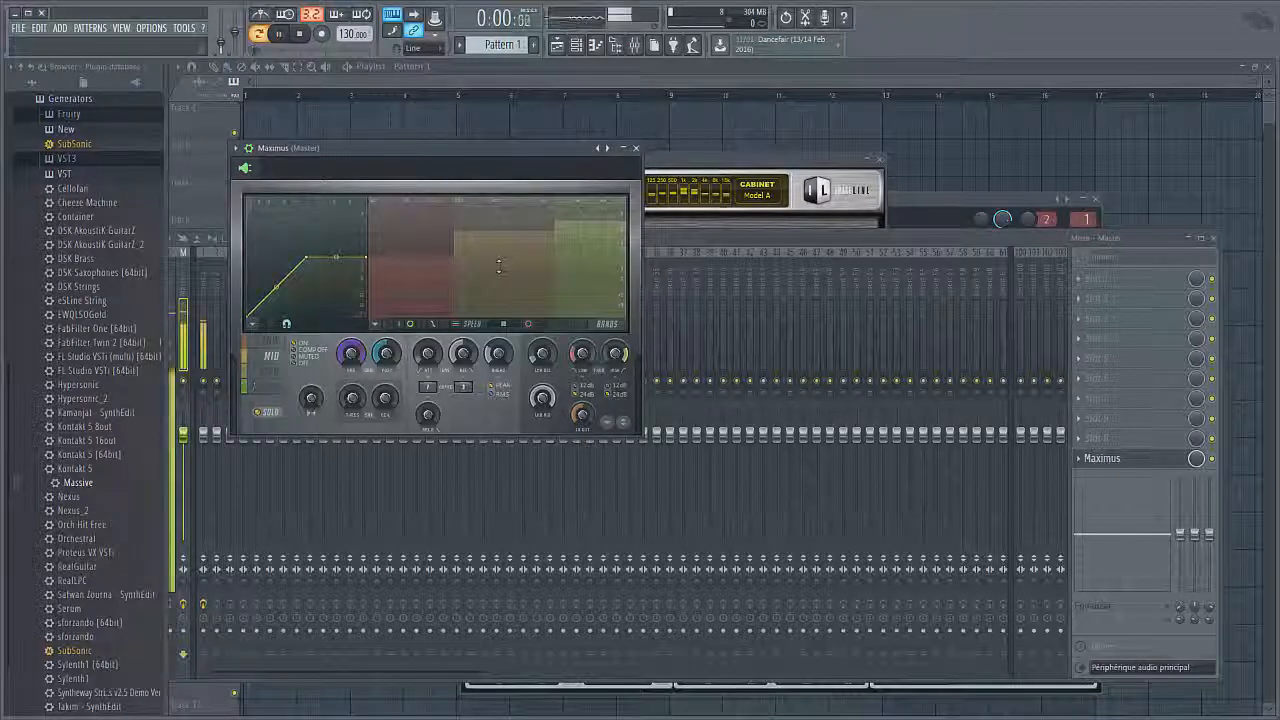
pyautogui.click(566, 330)
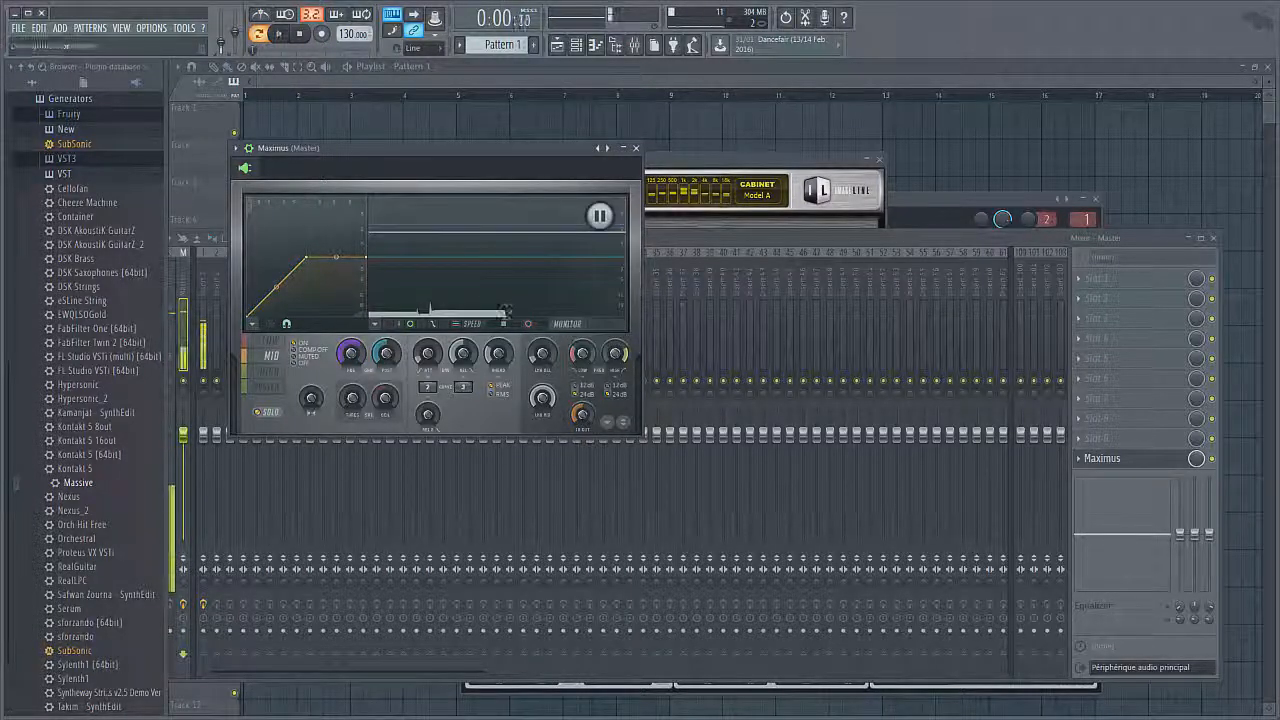
pyautogui.click(600, 324)
pyautogui.click(257, 389)
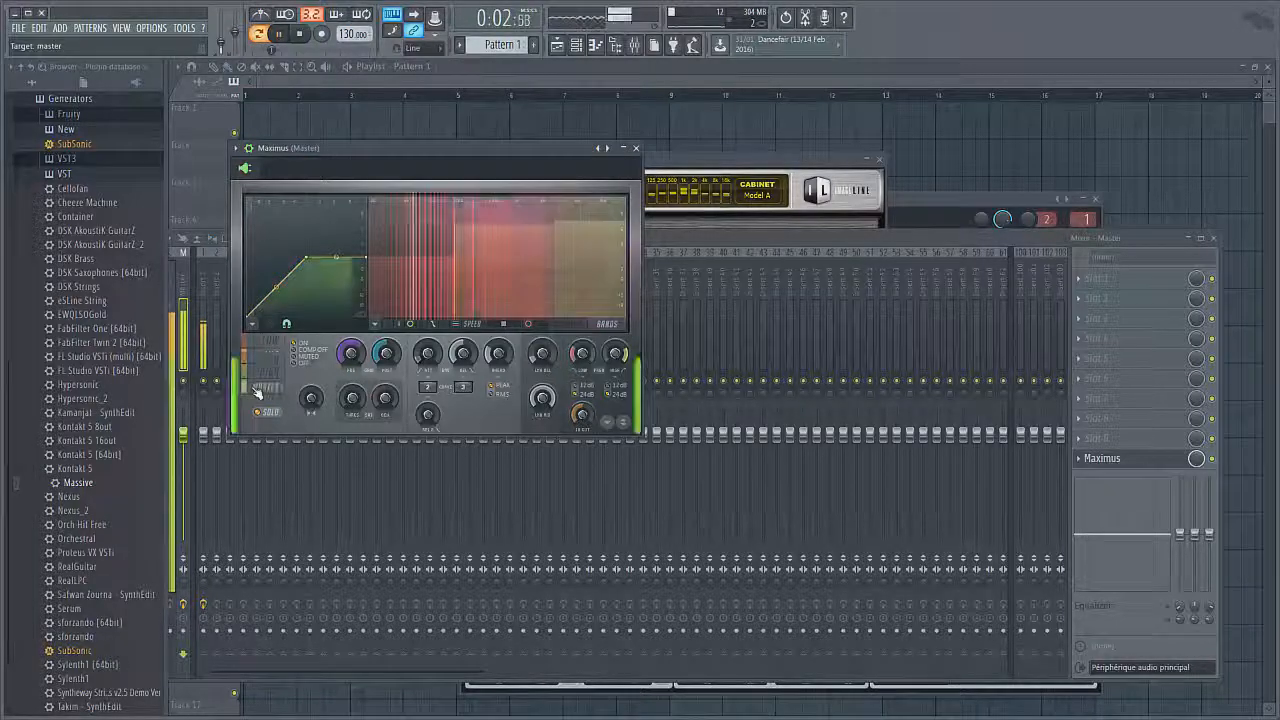
pyautogui.click(570, 327)
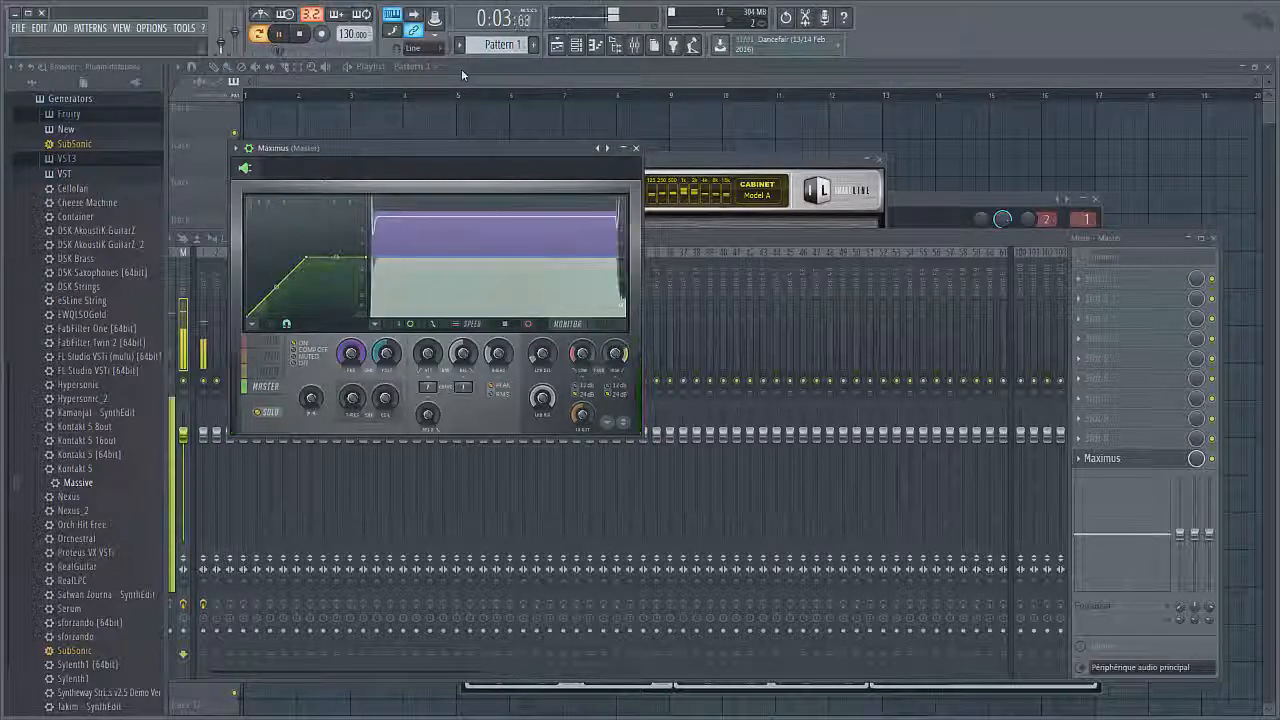
pyautogui.press('space')
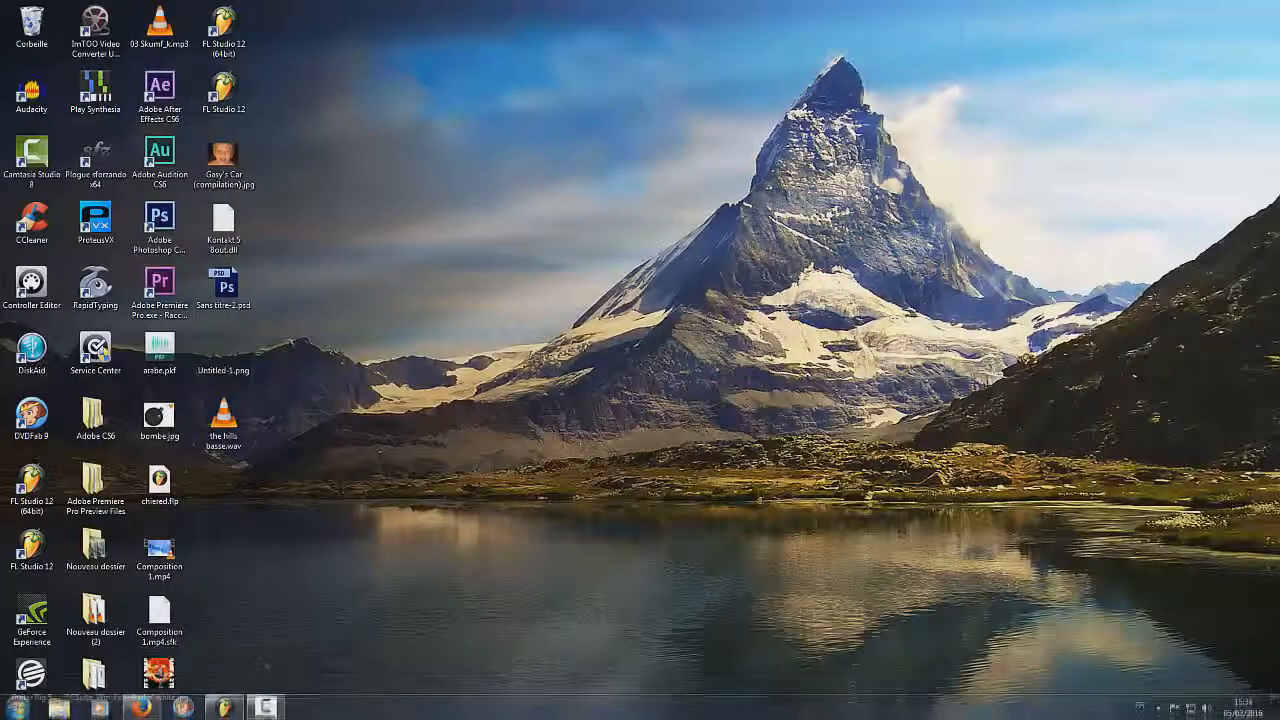
# Step: Switch to VLC by opening "the hills basse.wav" from the desktop and replay the file from the start
pyautogui.doubleClick(224, 422)
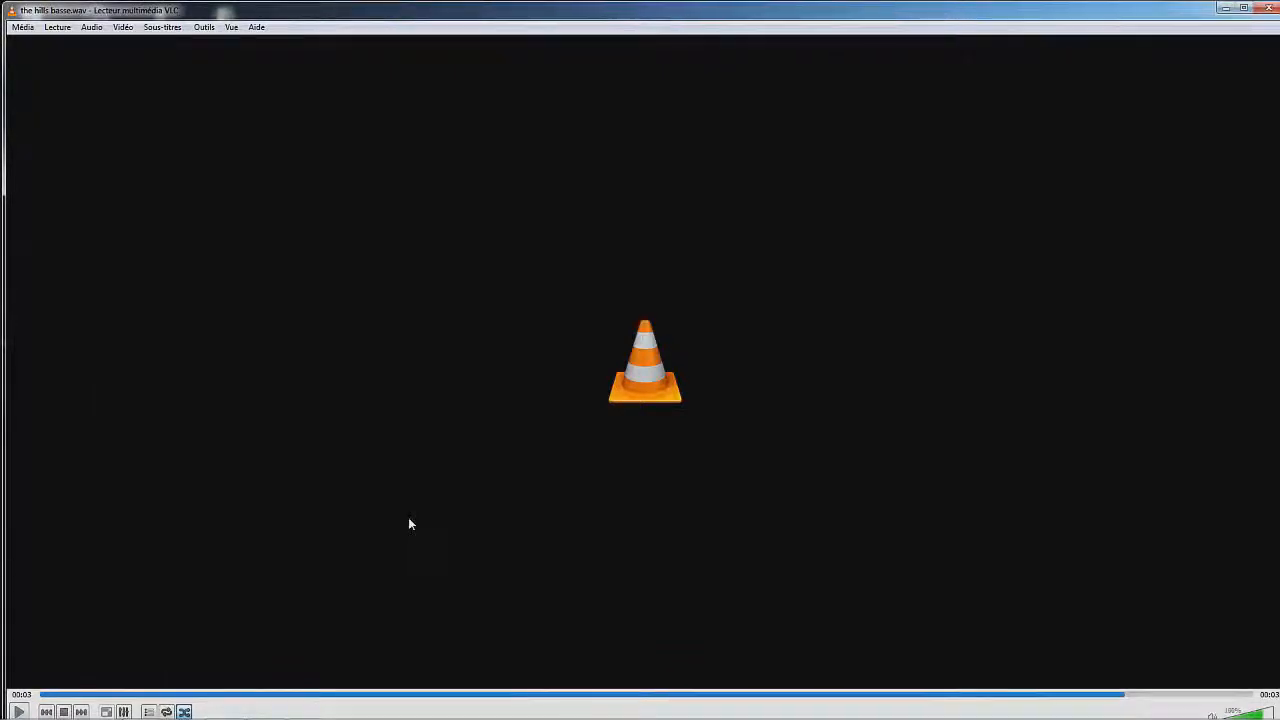
pyautogui.click(64, 712)
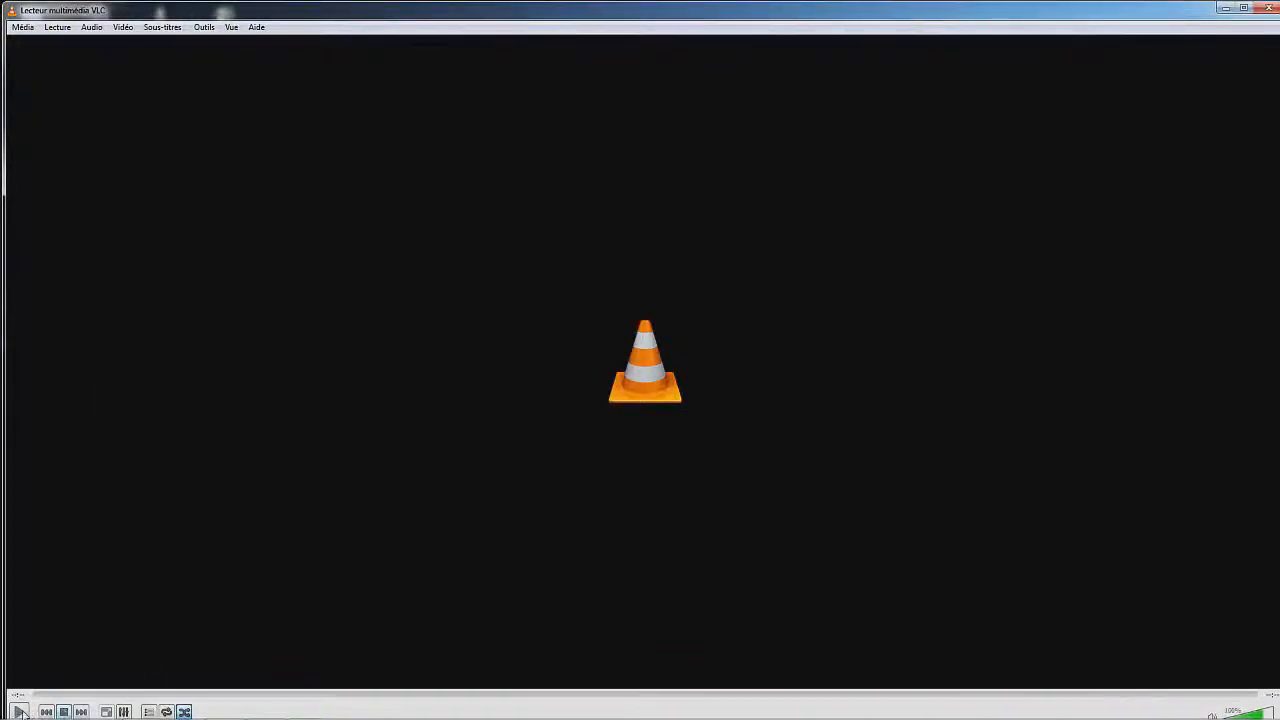
pyautogui.click(20, 712)
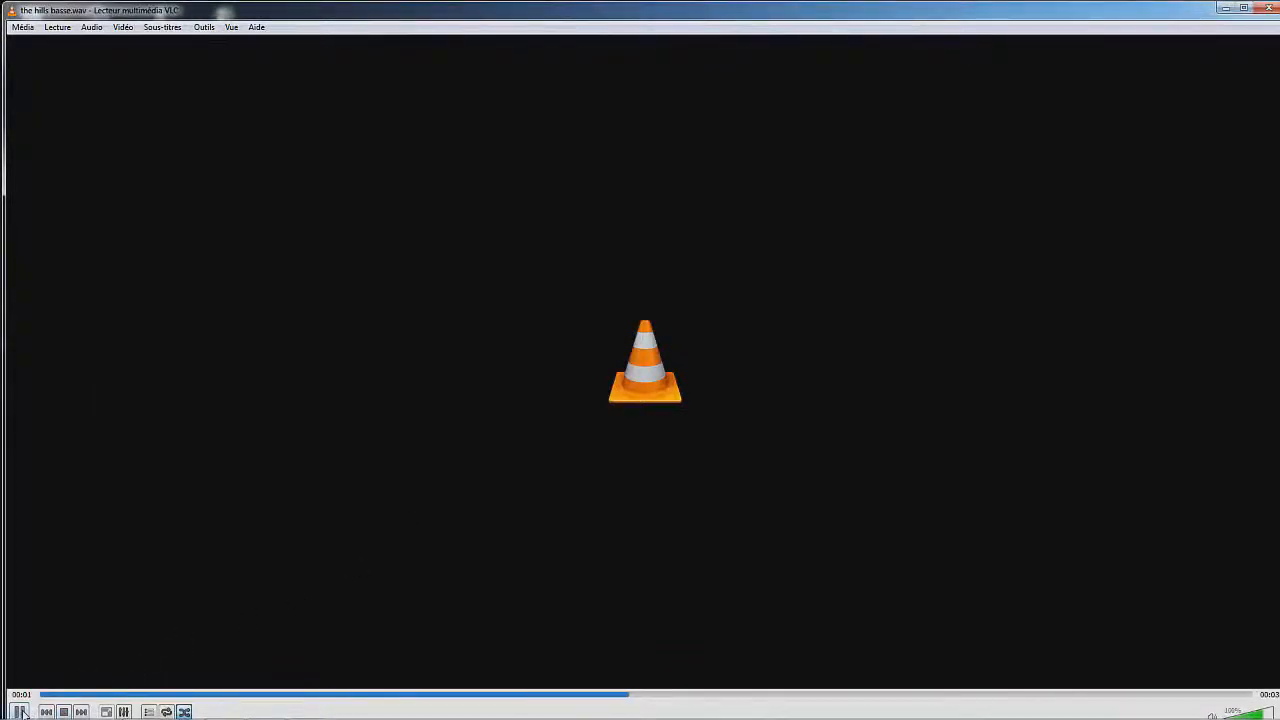